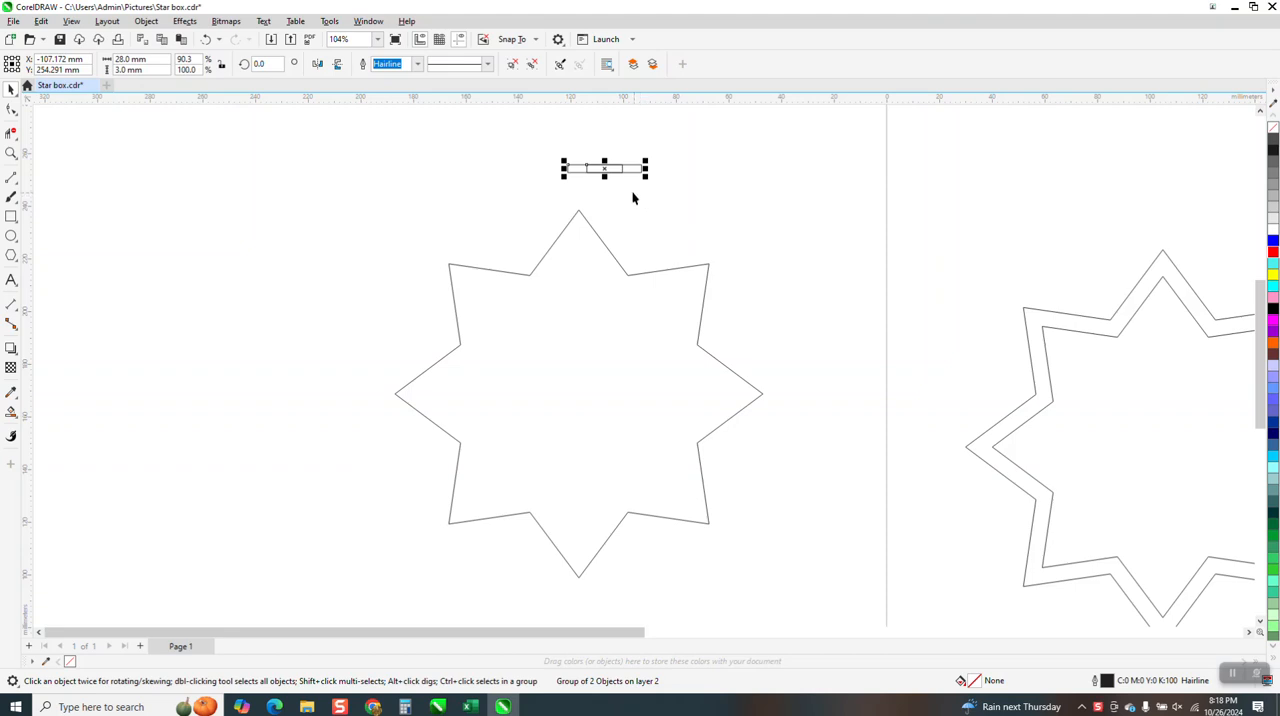
# Try to fit the small two-rectangle group along the star outline with 12 duplicates using Fit Objects to Path
pyautogui.moveTo(606, 167); pyautogui.dragTo(672, 193)
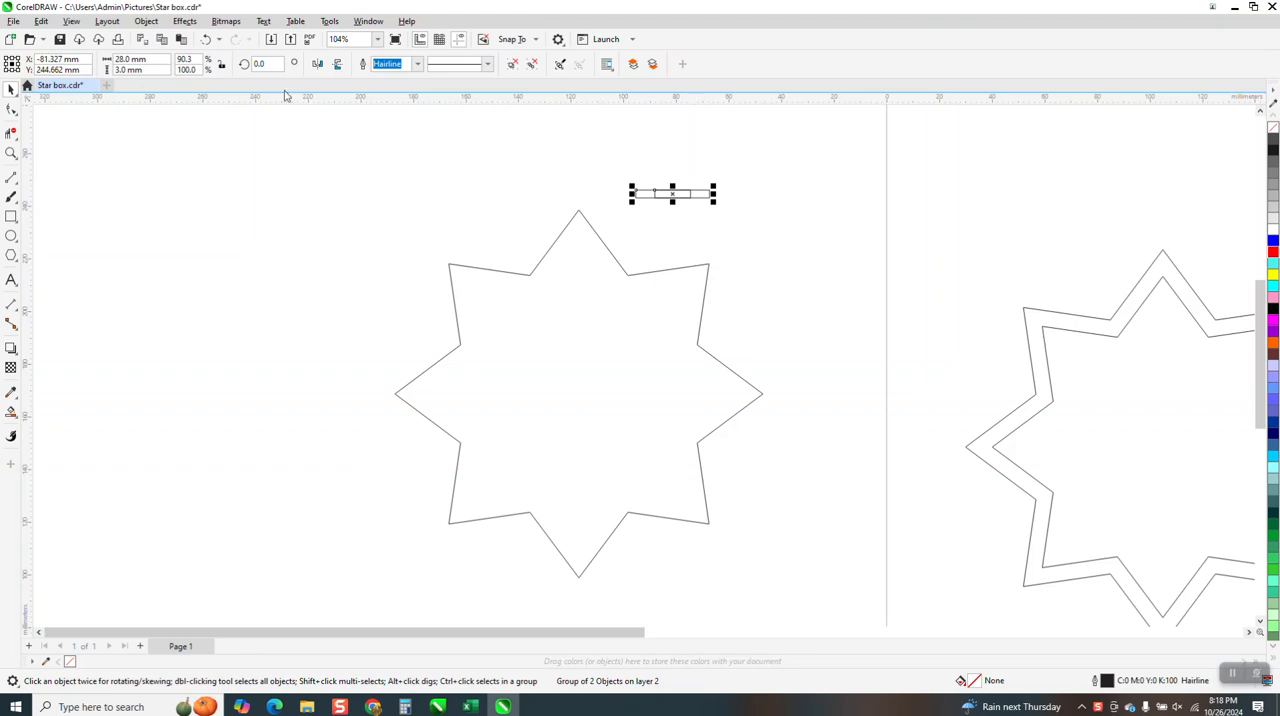
pyautogui.click(146, 21)
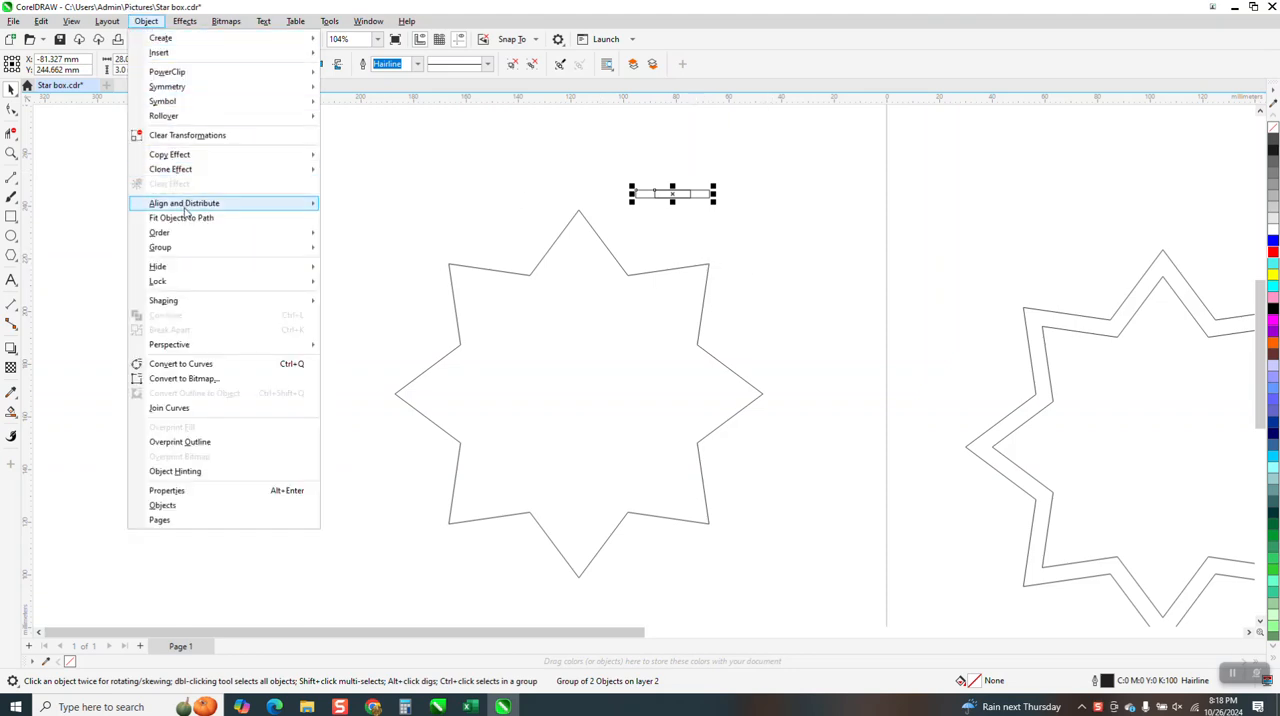
pyautogui.click(181, 217)
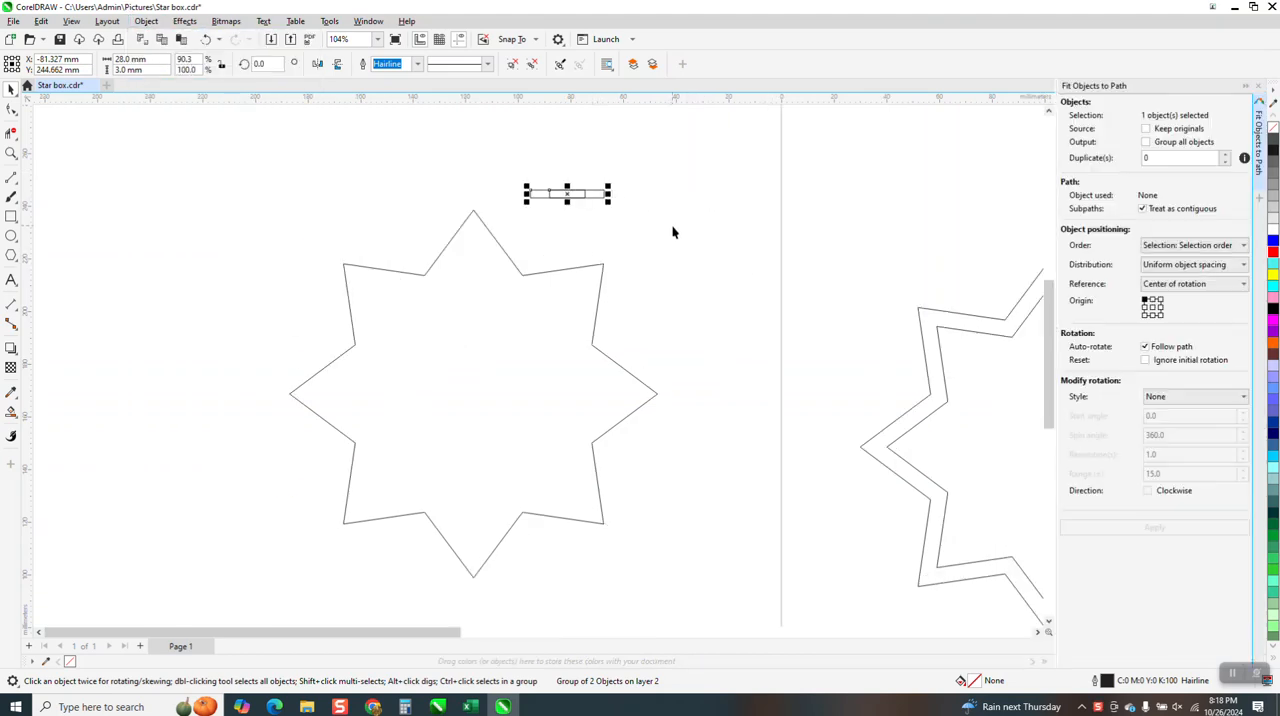
pyautogui.keyDown('shift'); pyautogui.click(591, 268); pyautogui.keyUp('shift')
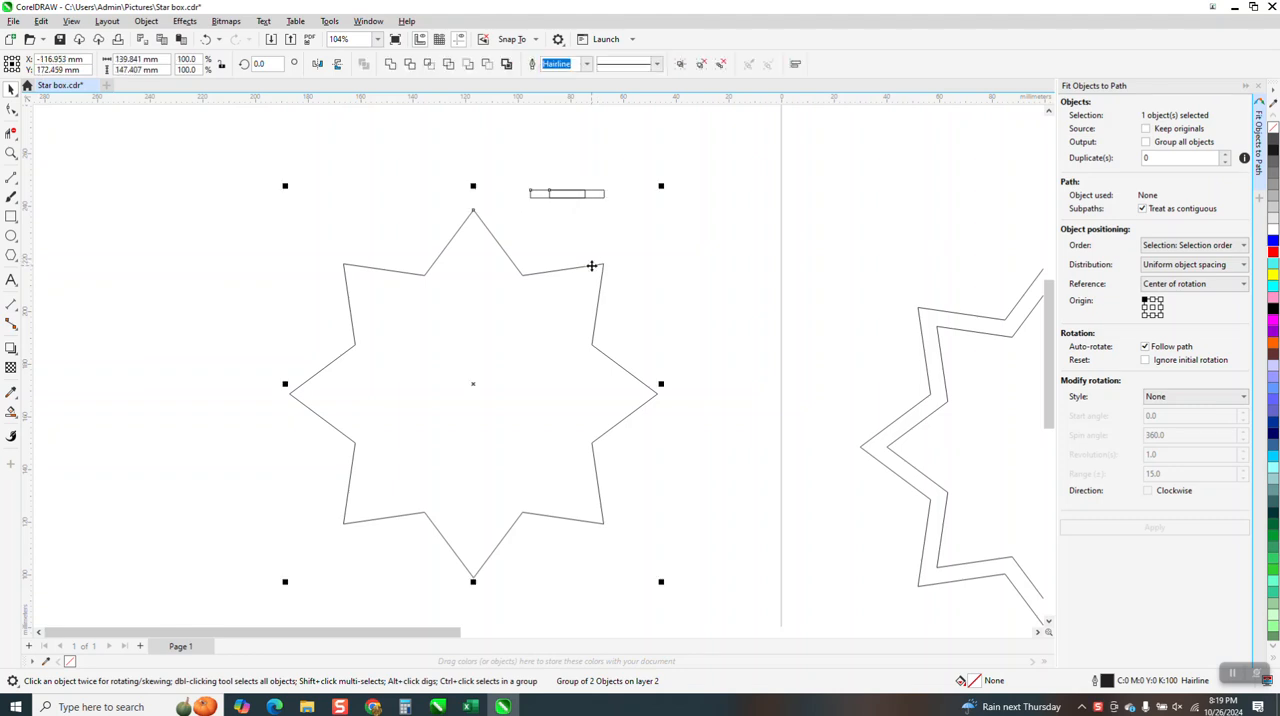
pyautogui.click(1150, 158)
pyautogui.press('BackSpace')
pyautogui.write('12')
pyautogui.click(1154, 527)
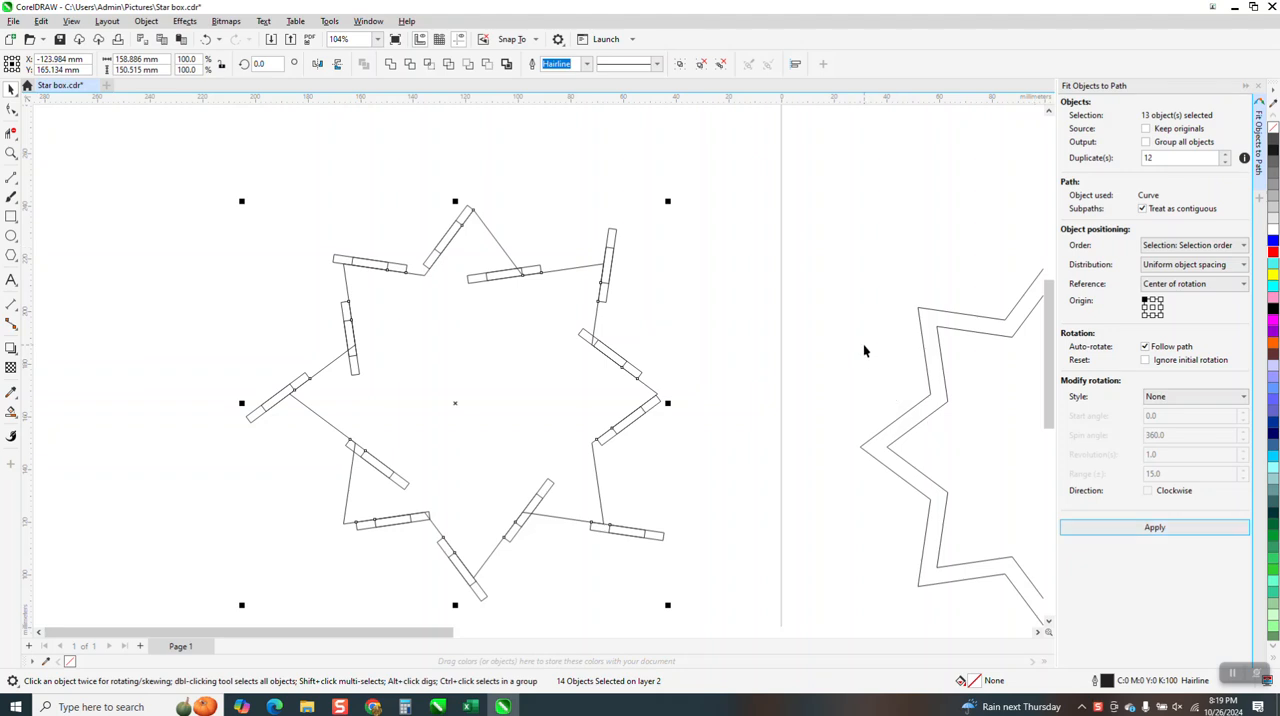
pyautogui.click(203, 39)
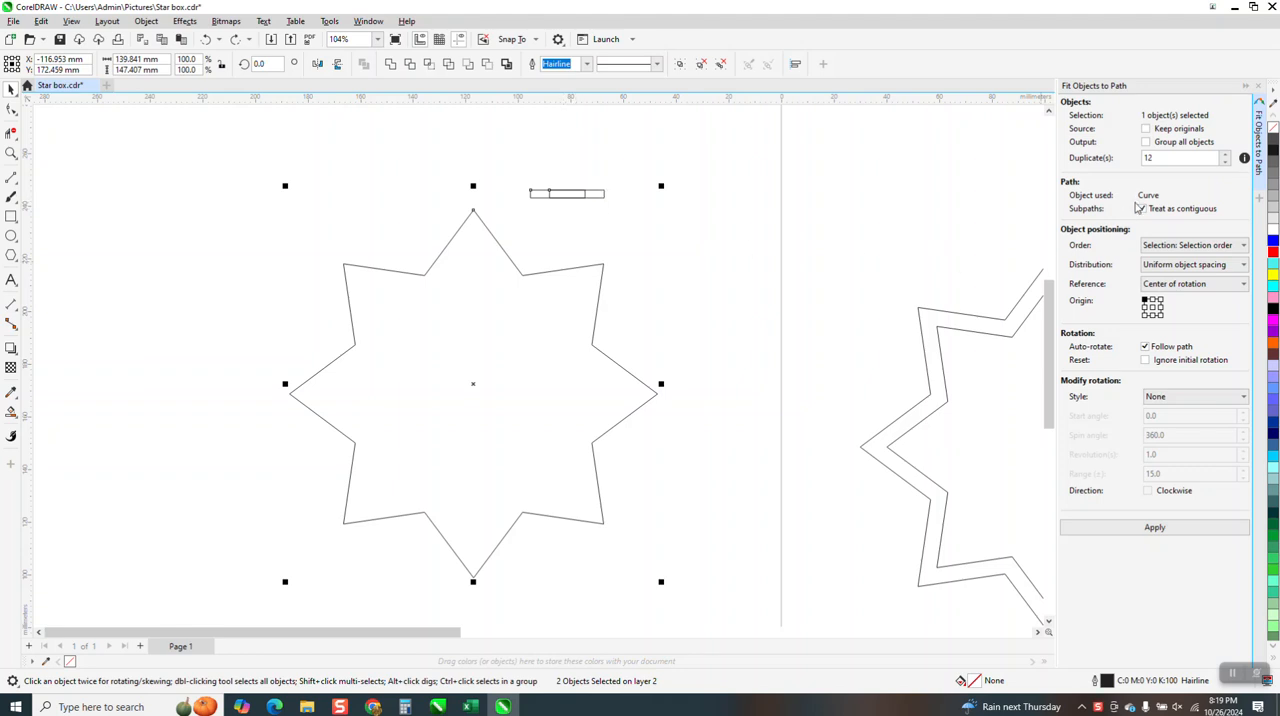
# Try the fit along the star outline with a centre origin and 40 duplicates
pyautogui.click(1153, 307)
pyautogui.doubleClick(1200, 158)
pyautogui.write('40')
pyautogui.click(1125, 528)
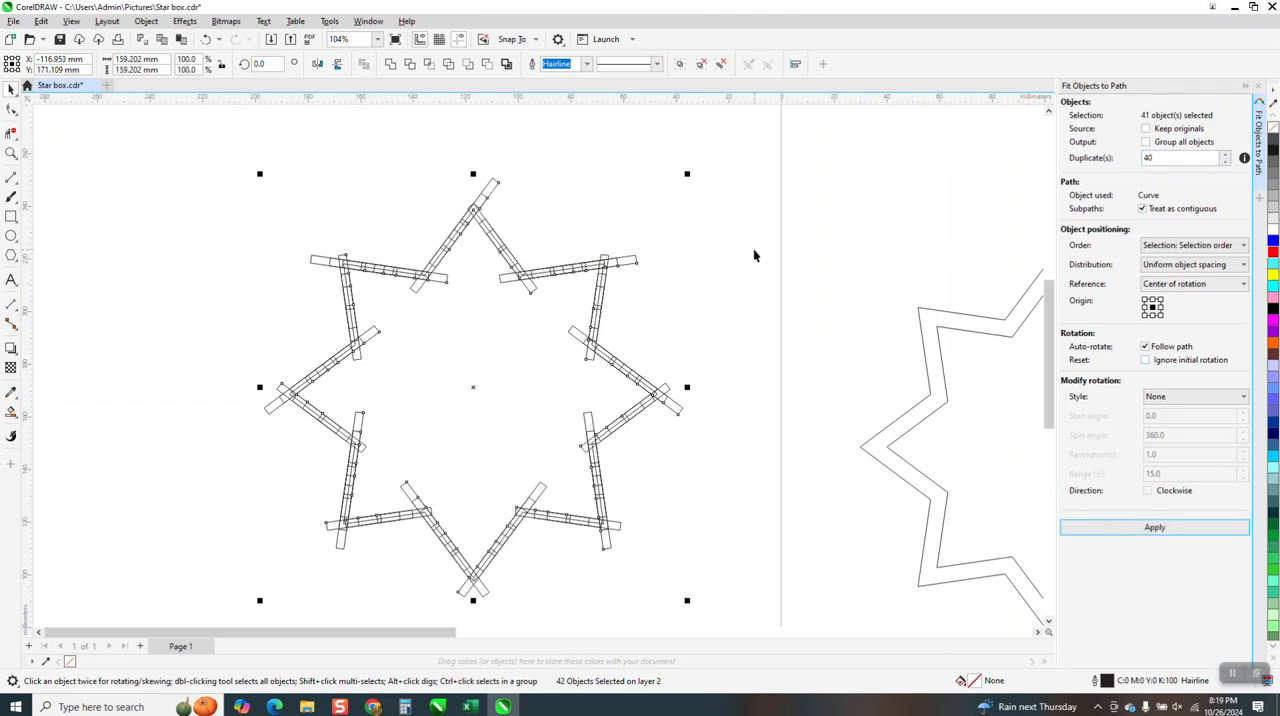
pyautogui.click(205, 39)
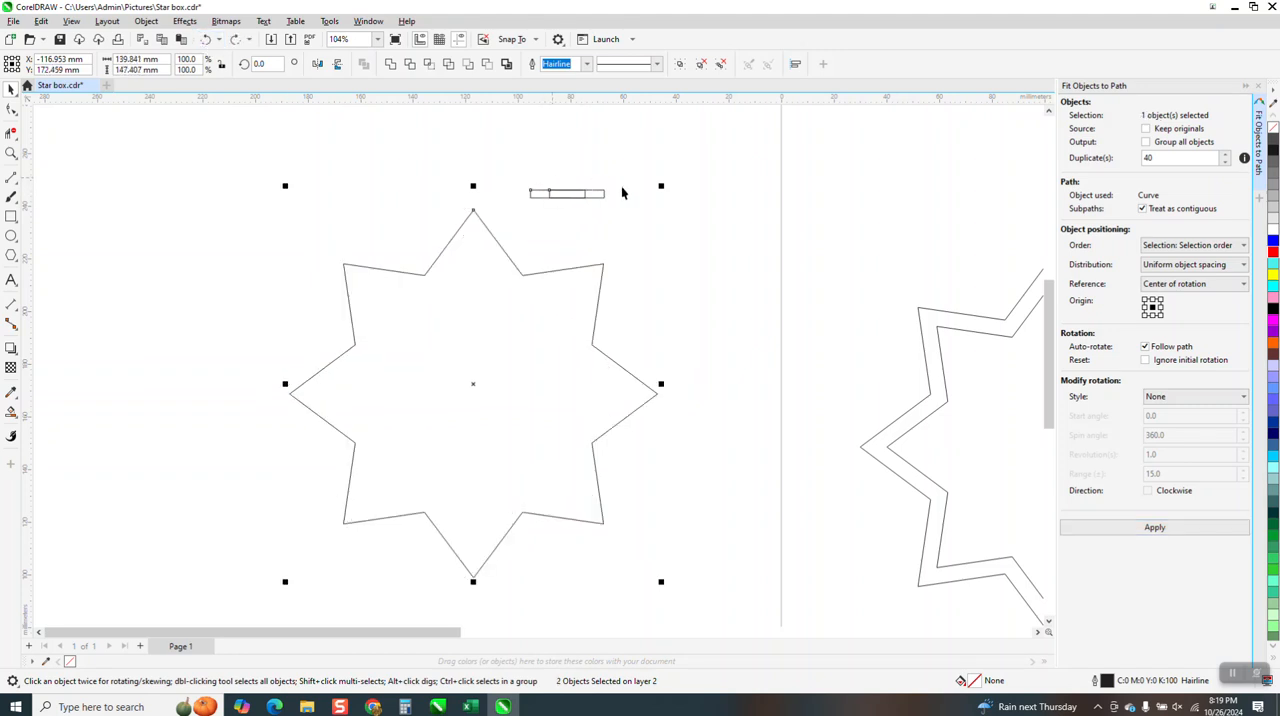
# Move the two-rectangle group higher above the star and add a parallel dimension to the star's short edge beside the top point
pyautogui.click(571, 184)
pyautogui.moveTo(569, 187); pyautogui.dragTo(566, 134)
pyautogui.press('z')
pyautogui.moveTo(457, 205); pyautogui.dragTo(615, 323)
pyautogui.scroll(-2, 300, 260)
pyautogui.click(16, 184)
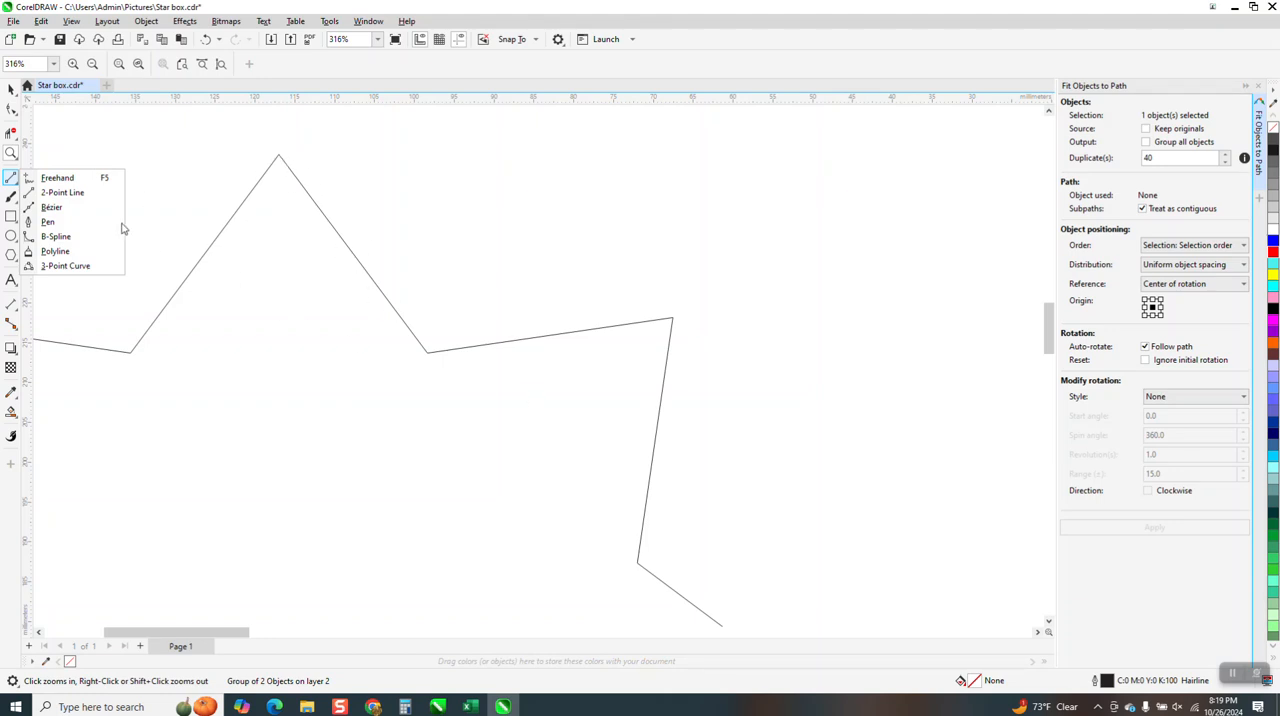
pyautogui.moveTo(10, 303)
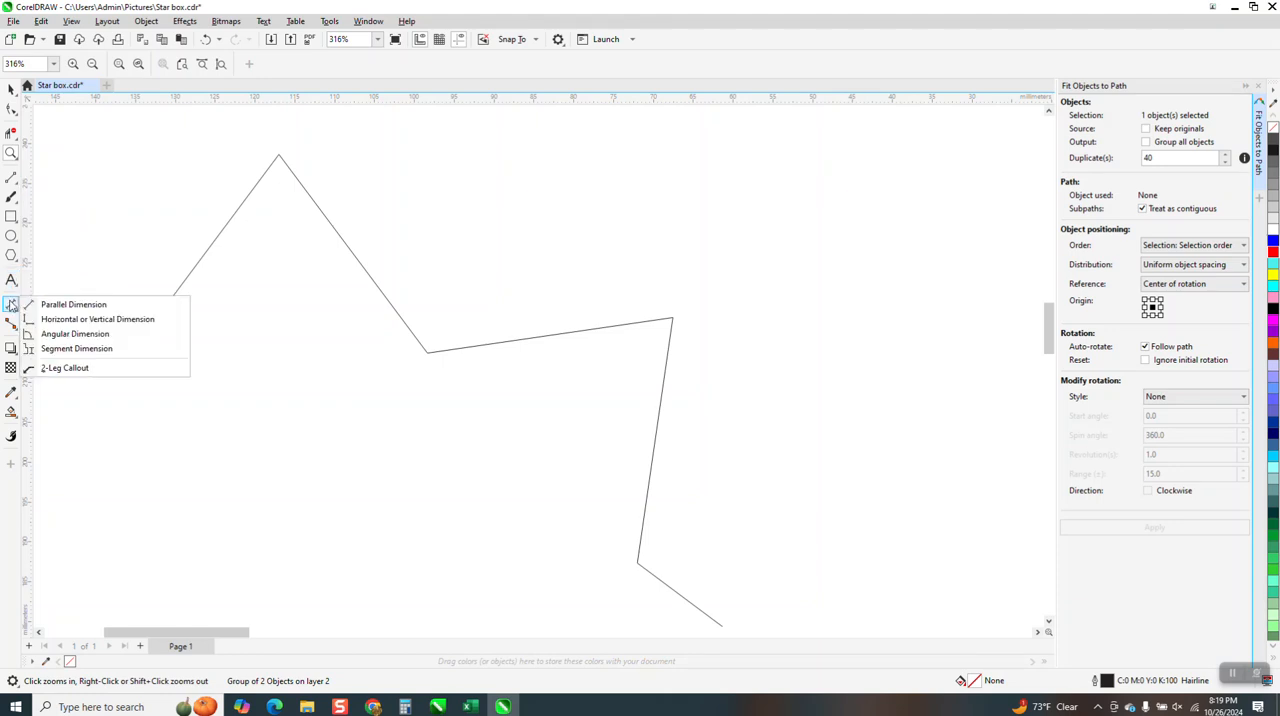
pyautogui.click(73, 304)
pyautogui.moveTo(427, 352); pyautogui.dragTo(673, 319)
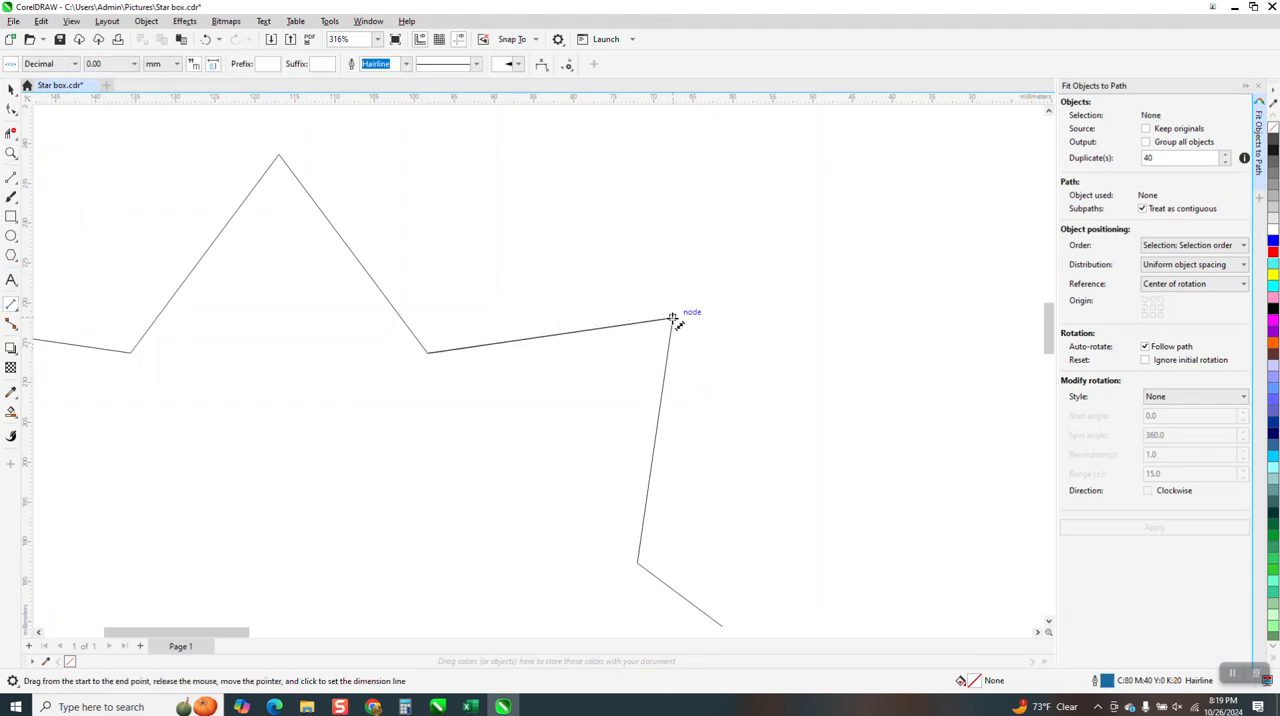
pyautogui.click(673, 319)
pyautogui.scroll(-2, 509, 328)
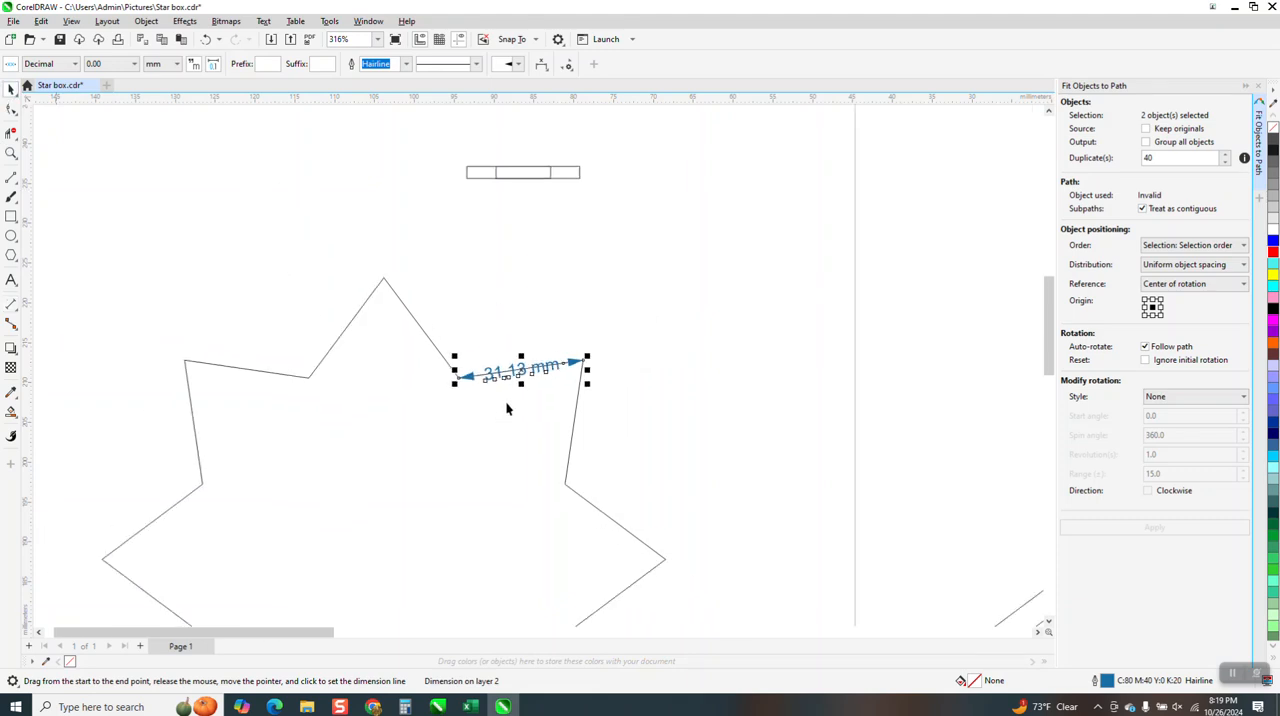
# Compare the two-rectangle group's width with the dimensioned star edge, and delete the dimension
pyautogui.click(533, 178)
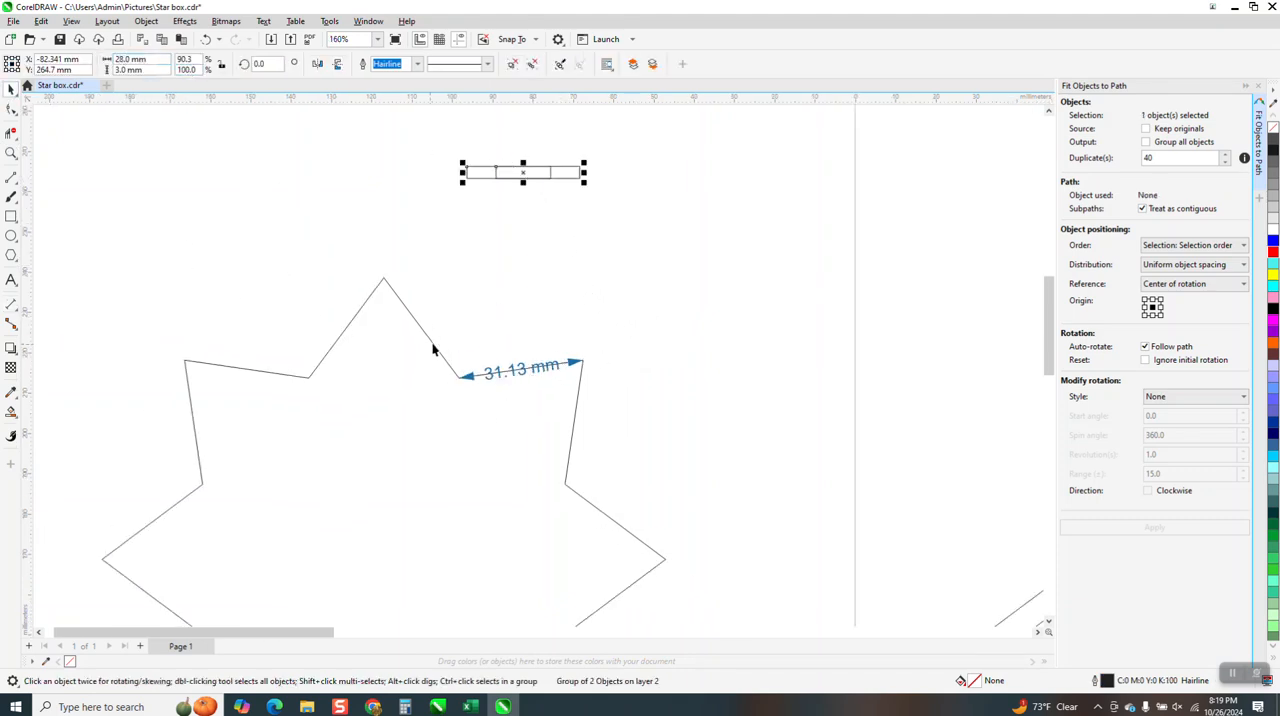
pyautogui.click(518, 313)
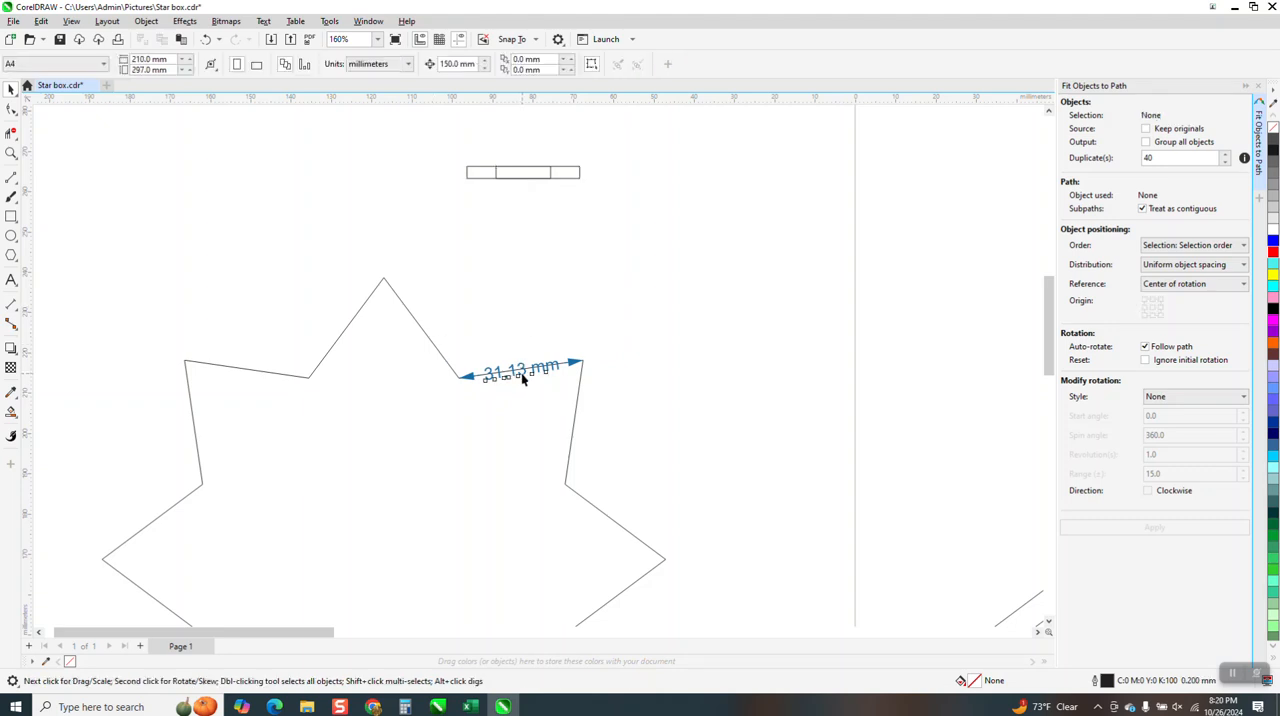
pyautogui.click(522, 376)
pyautogui.press('Delete')
# Open the Calculator and divide the edge length of 31.13 by 3
pyautogui.press('XF86Calculator')
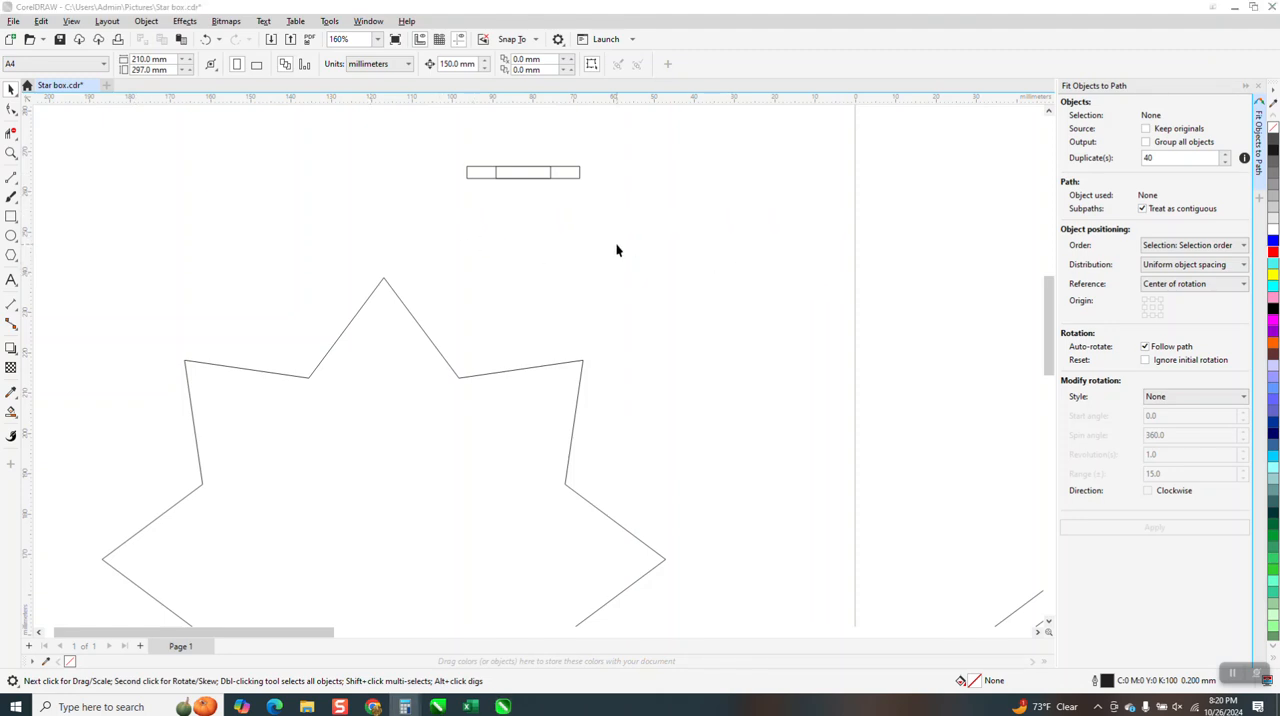
pyautogui.write('31.1')
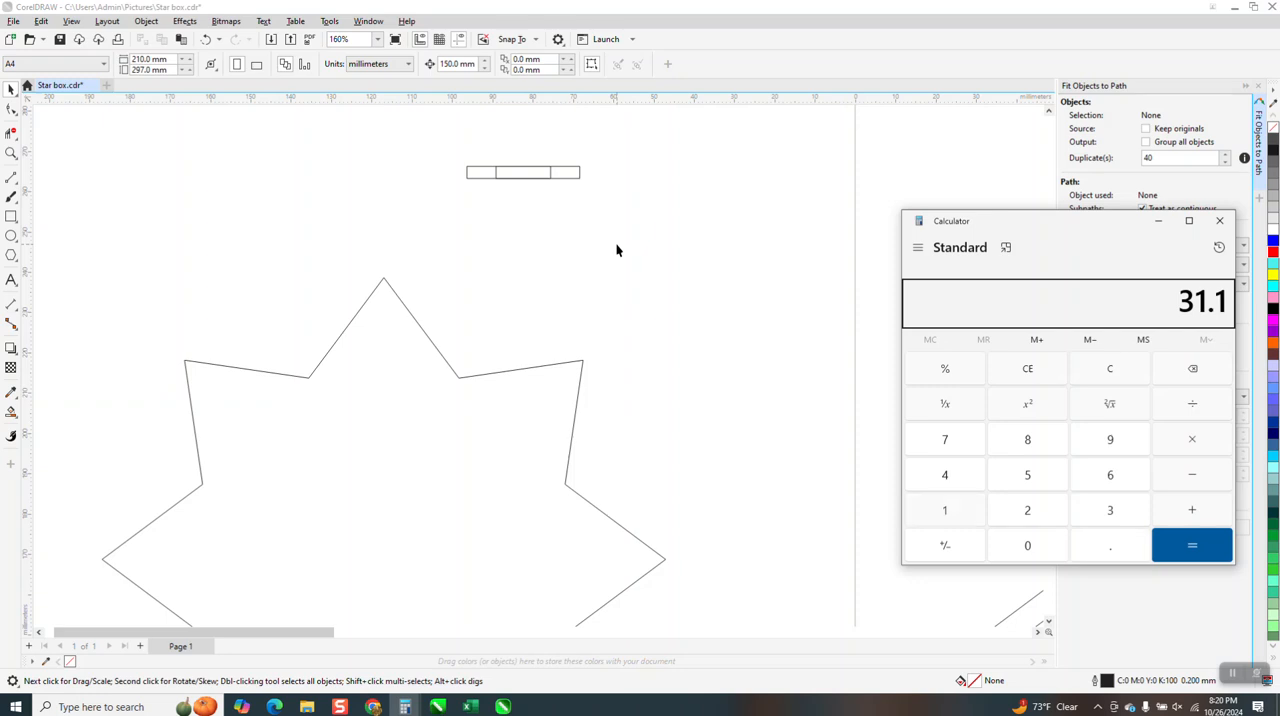
pyautogui.write('3 ÷ 3 ÷')
pyautogui.press('Return')
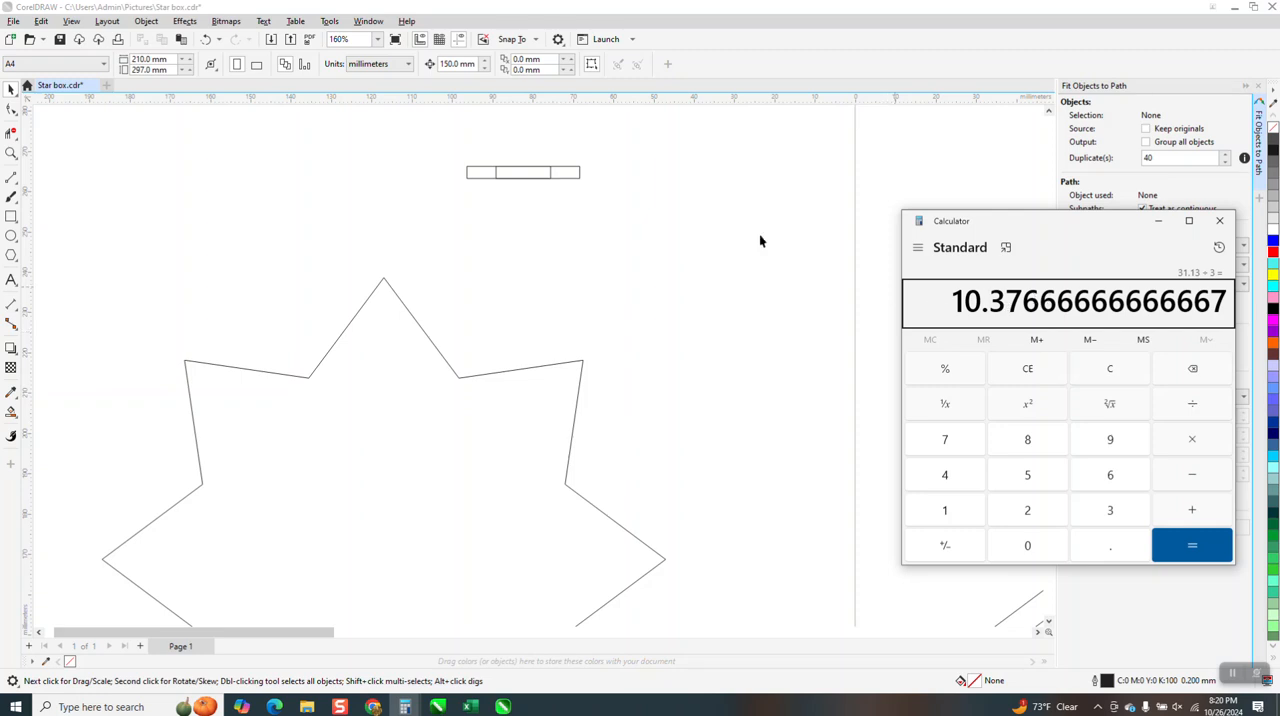
# Return to the star drawing in CorelDRAW and set the nudge distance to 10.38 mm
pyautogui.click(11, 217)
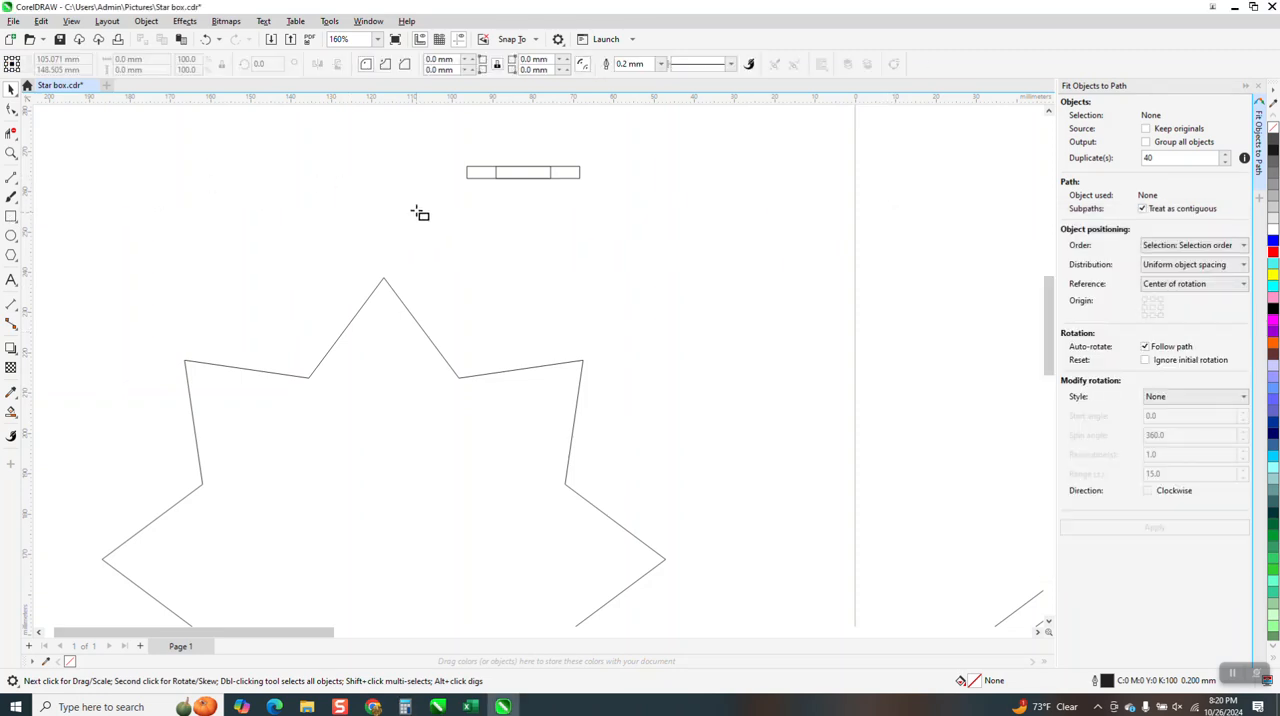
pyautogui.click(11, 89)
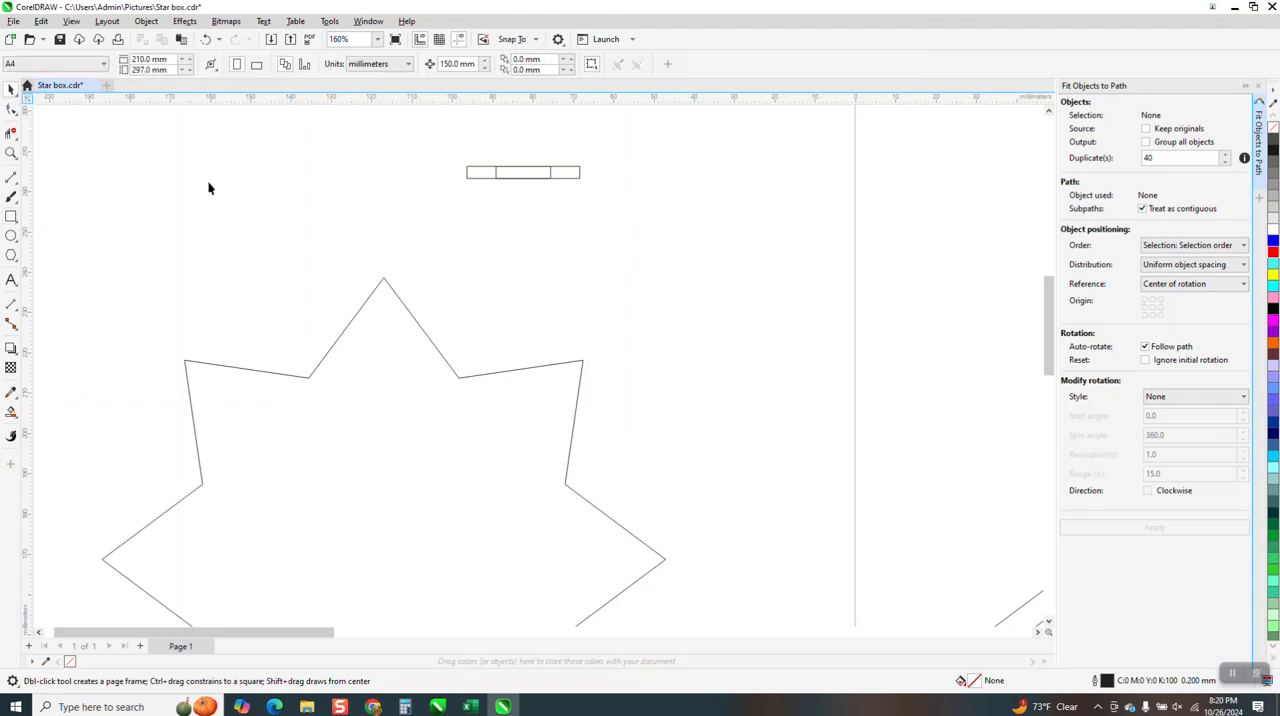
pyautogui.click(476, 64)
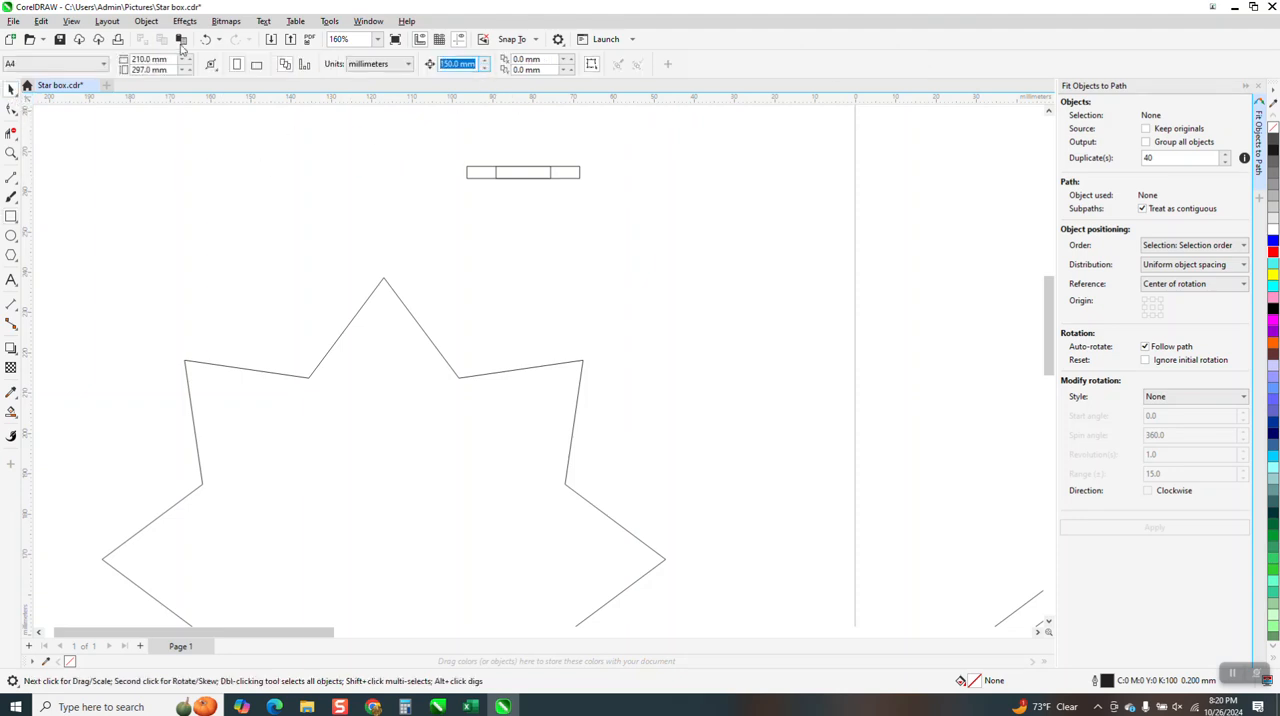
pyautogui.write('10.38')
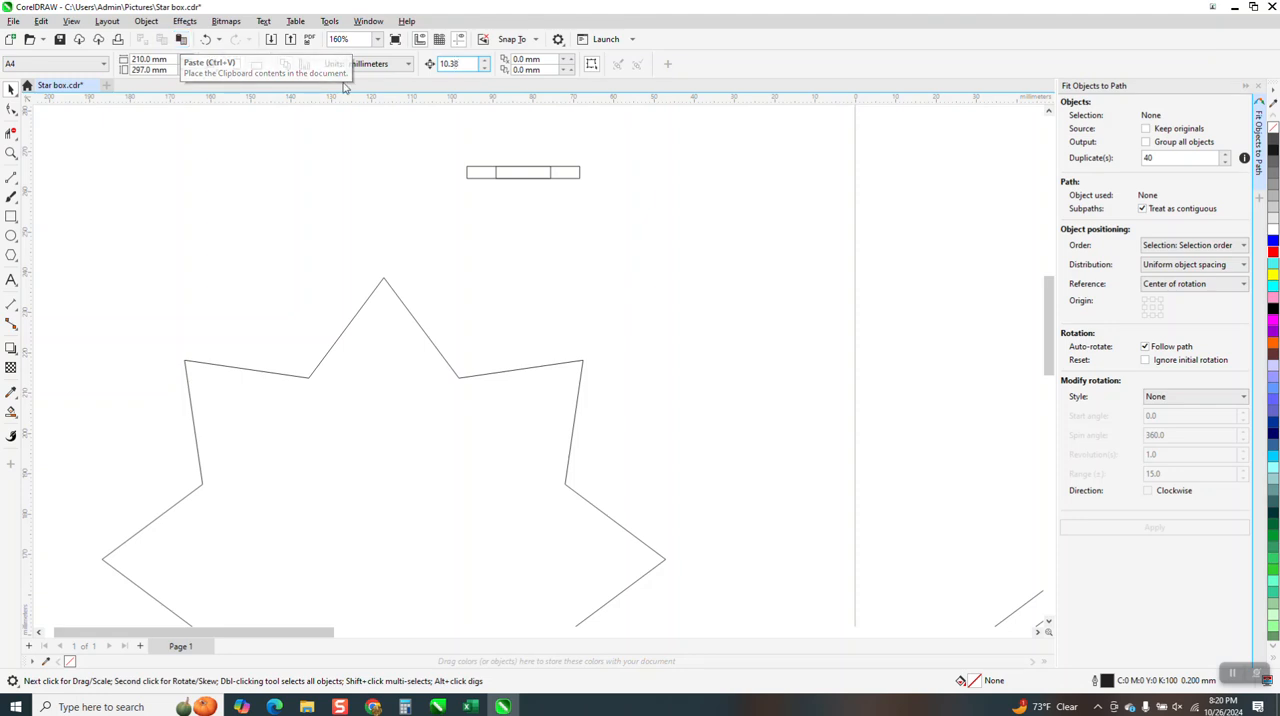
# Draw a small rectangle about 2.6 mm high between the existing group and the star, and set its width to 10.38 mm
pyautogui.click(11, 216)
pyautogui.moveTo(465, 230); pyautogui.dragTo(527, 243)
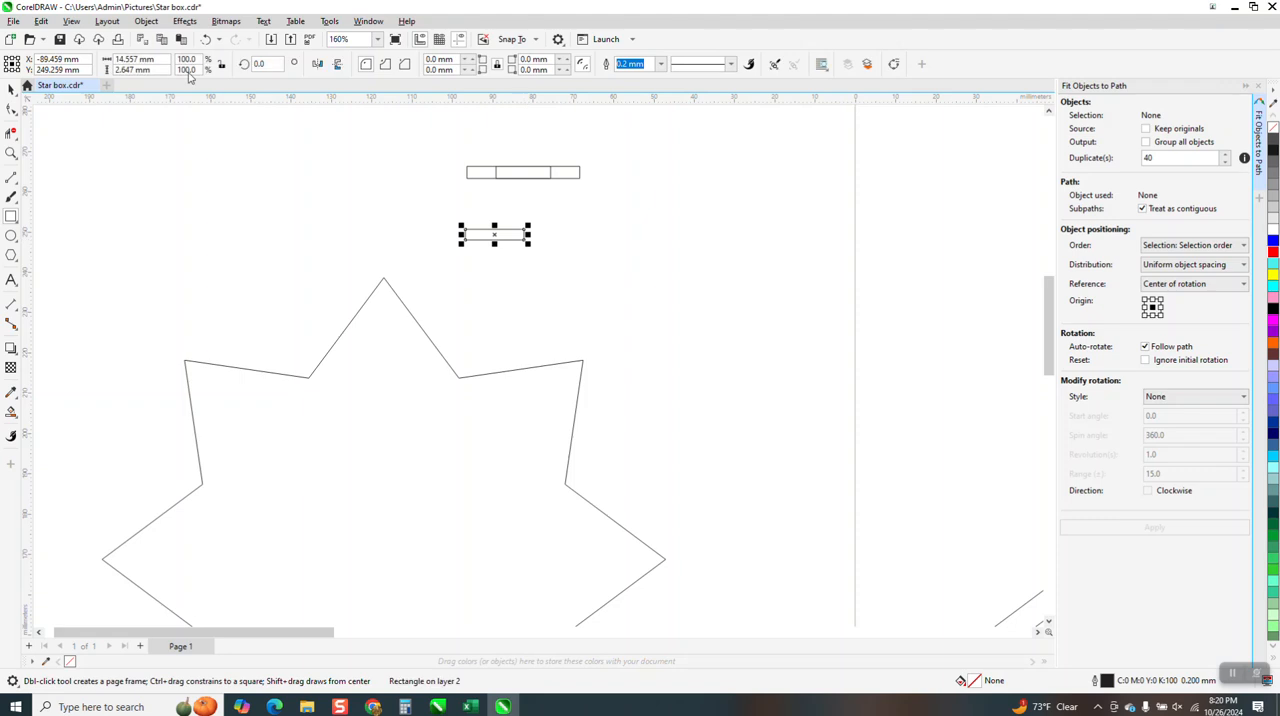
pyautogui.moveTo(165, 60); pyautogui.dragTo(95, 62)
pyautogui.write('10.3')
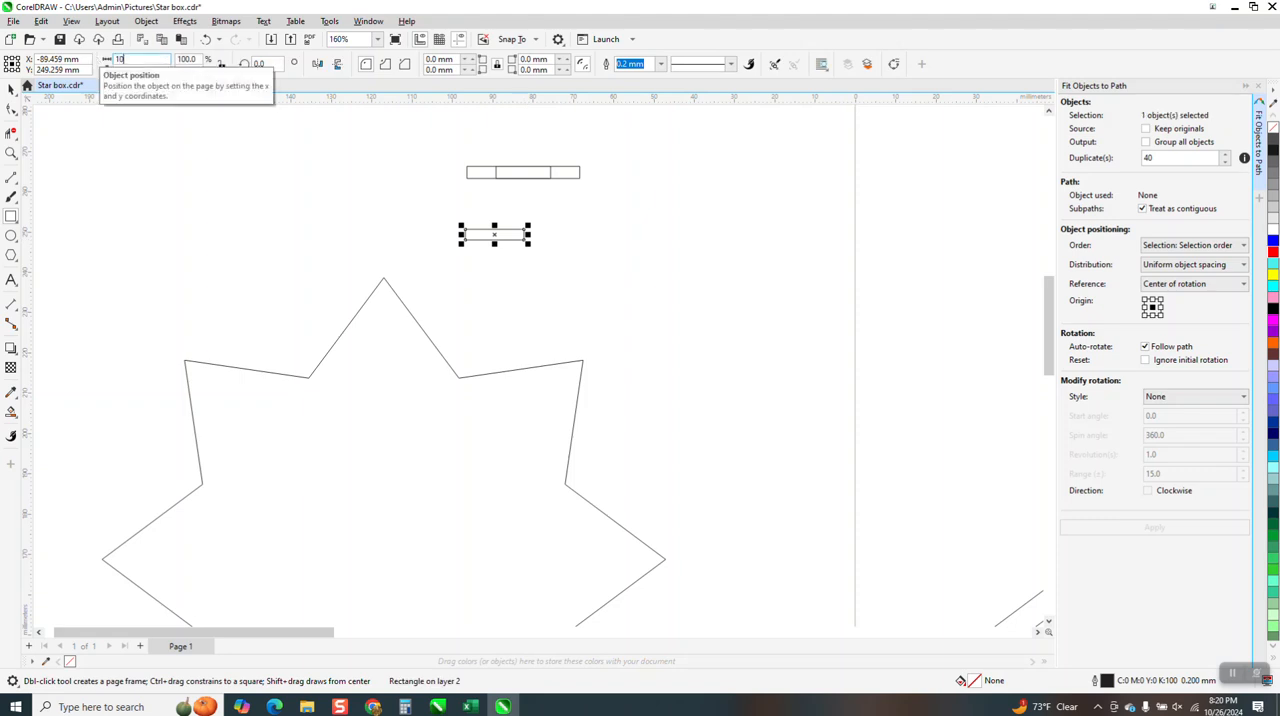
pyautogui.click(12, 88)
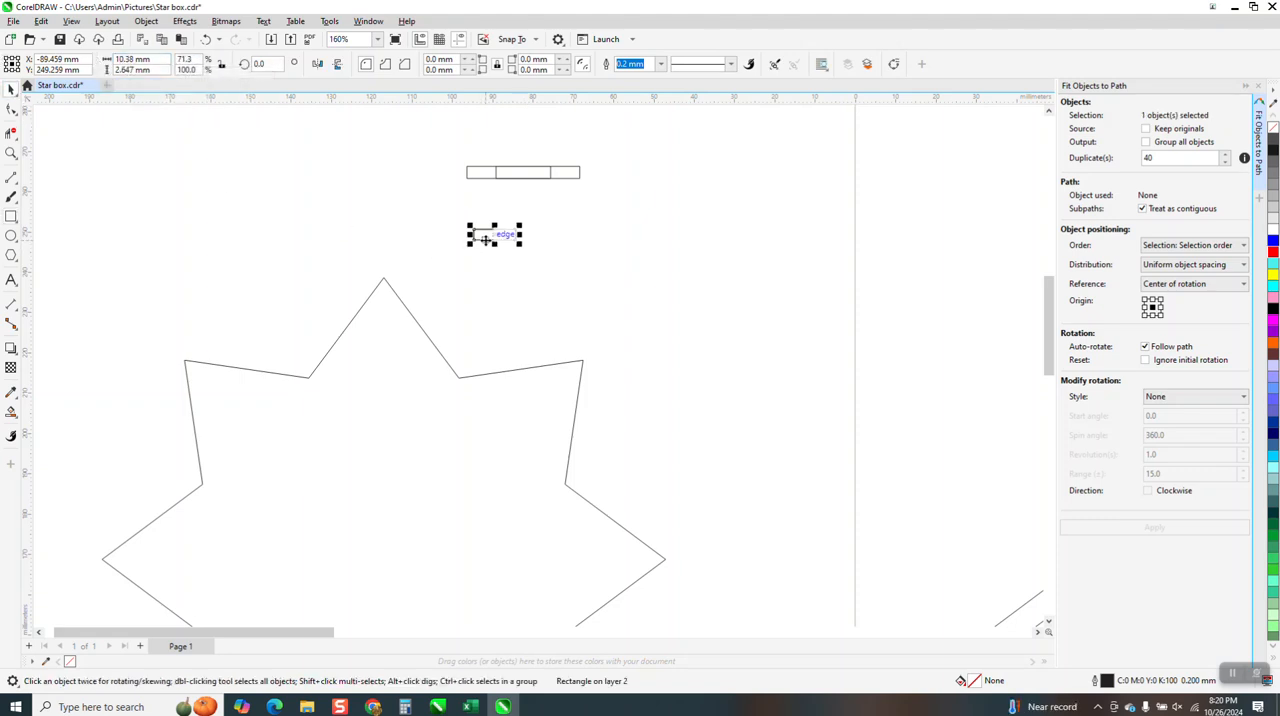
# Duplicate the 10.38 mm rectangle twice end to end to form a row of three, and group them
pyautogui.hotkey('ctrl', 'd')
pyautogui.hotkey('ctrl', 'd')
pyautogui.moveTo(465, 213); pyautogui.dragTo(682, 304)
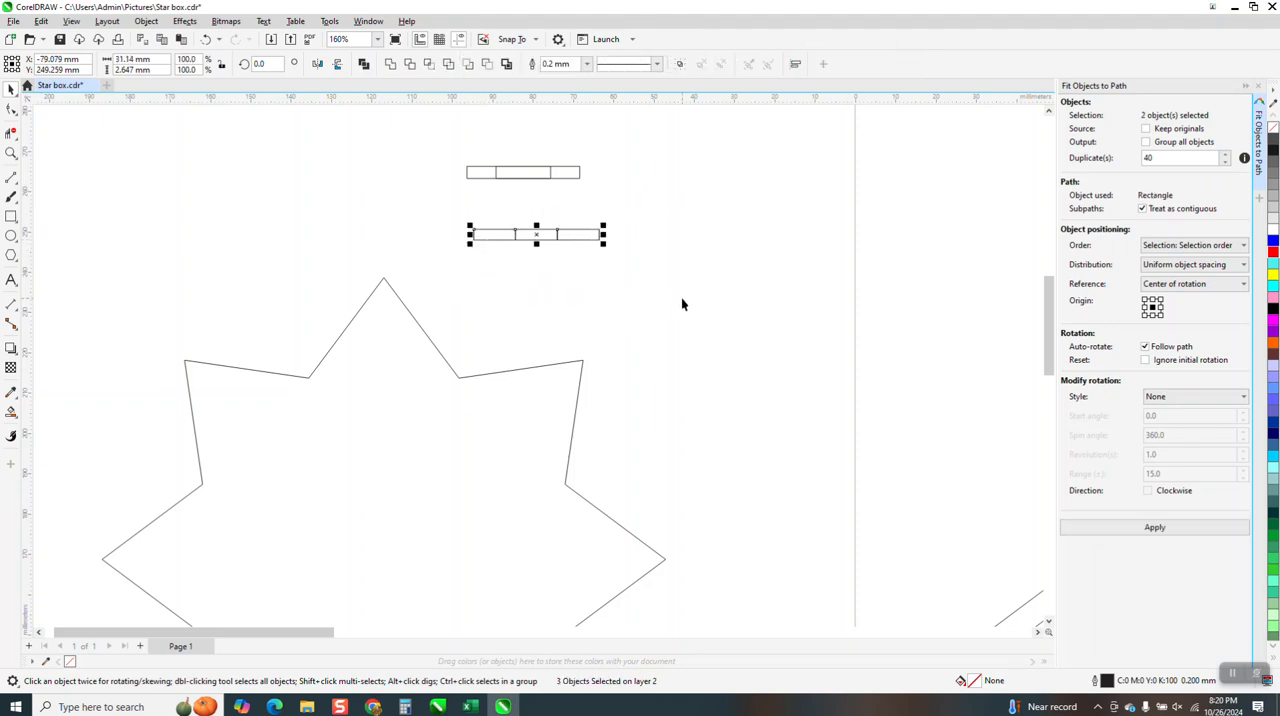
pyautogui.hotkey('ctrl', 'g')
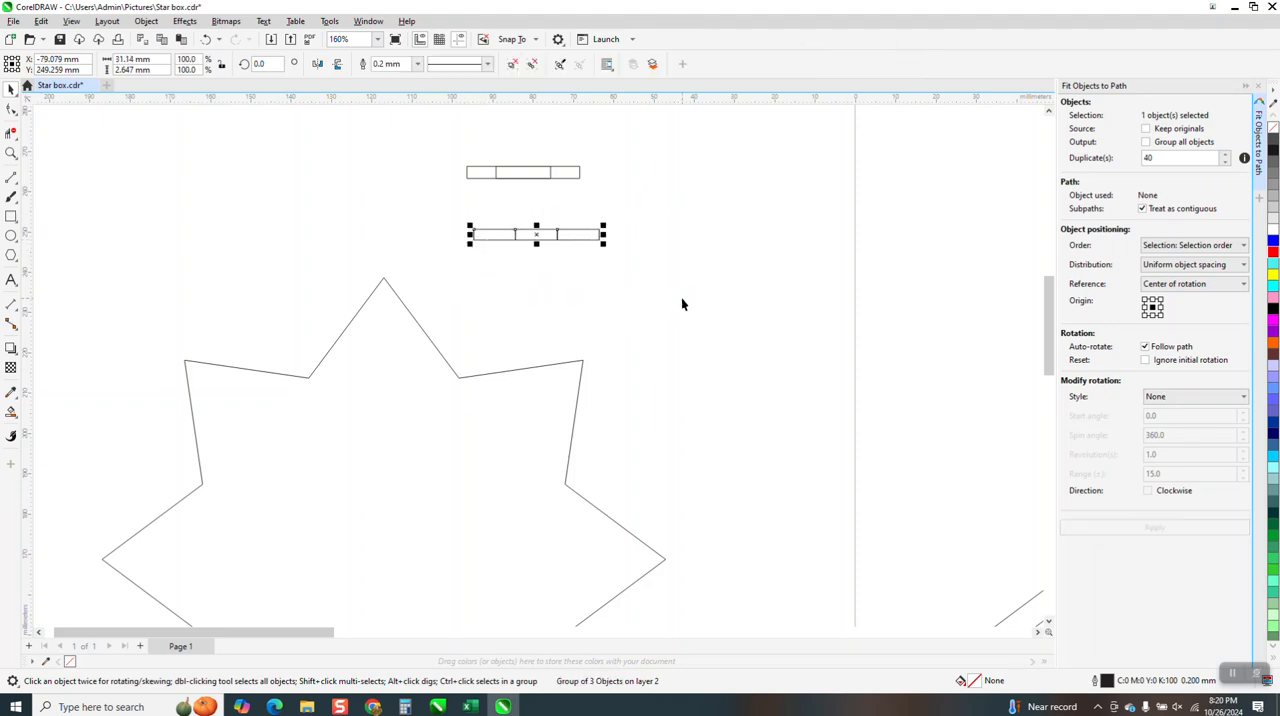
# Try to fit the three-rectangle group along the whole star outline with 40 duplicates
pyautogui.keyDown('shift'); pyautogui.click(542, 372); pyautogui.keyUp('shift')
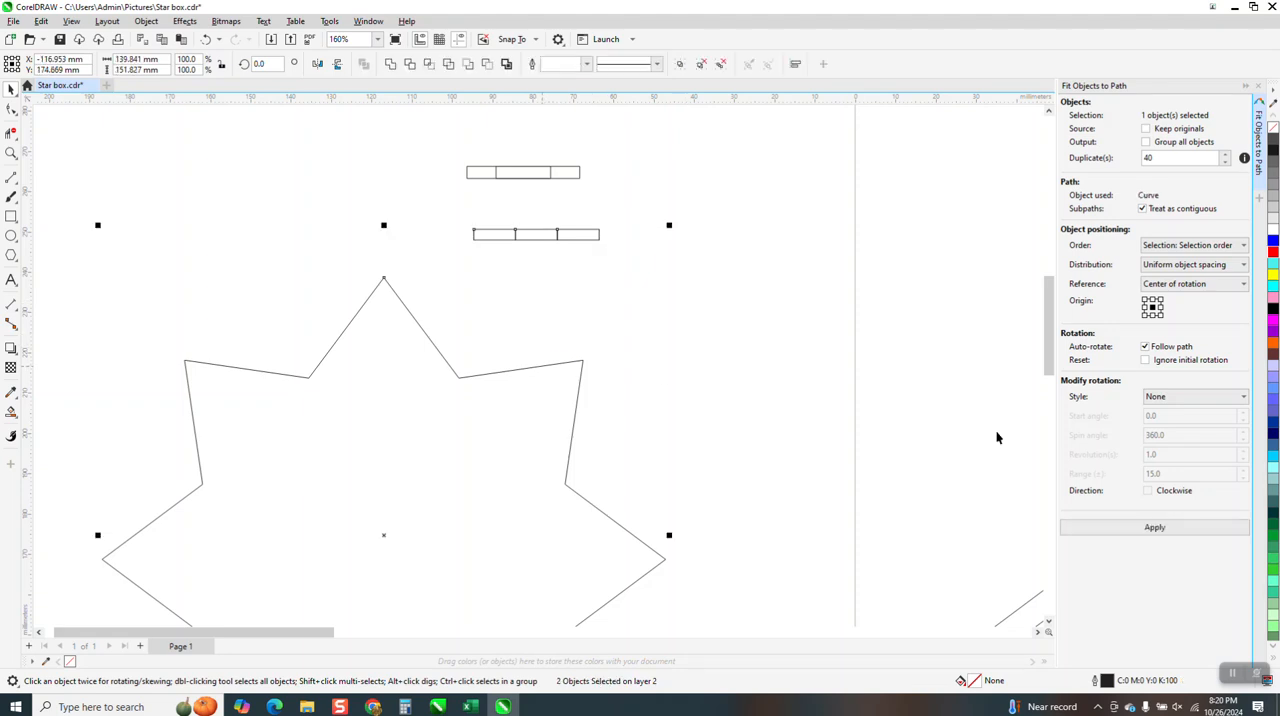
pyautogui.click(1180, 531)
pyautogui.scroll(-3, 599, 244)
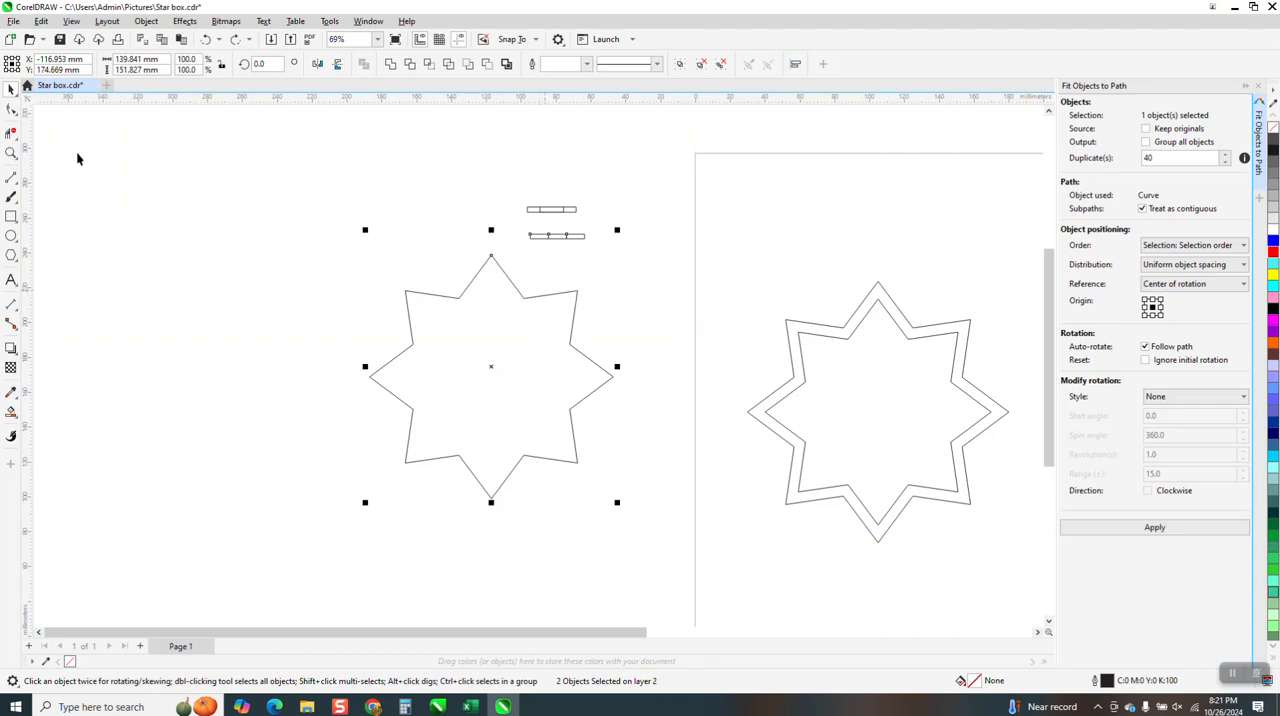
# Select all nodes of the star outline with the Shape tool and split the curve at every node
pyautogui.click(11, 109)
pyautogui.click(419, 300)
pyautogui.moveTo(322, 240); pyautogui.dragTo(690, 532)
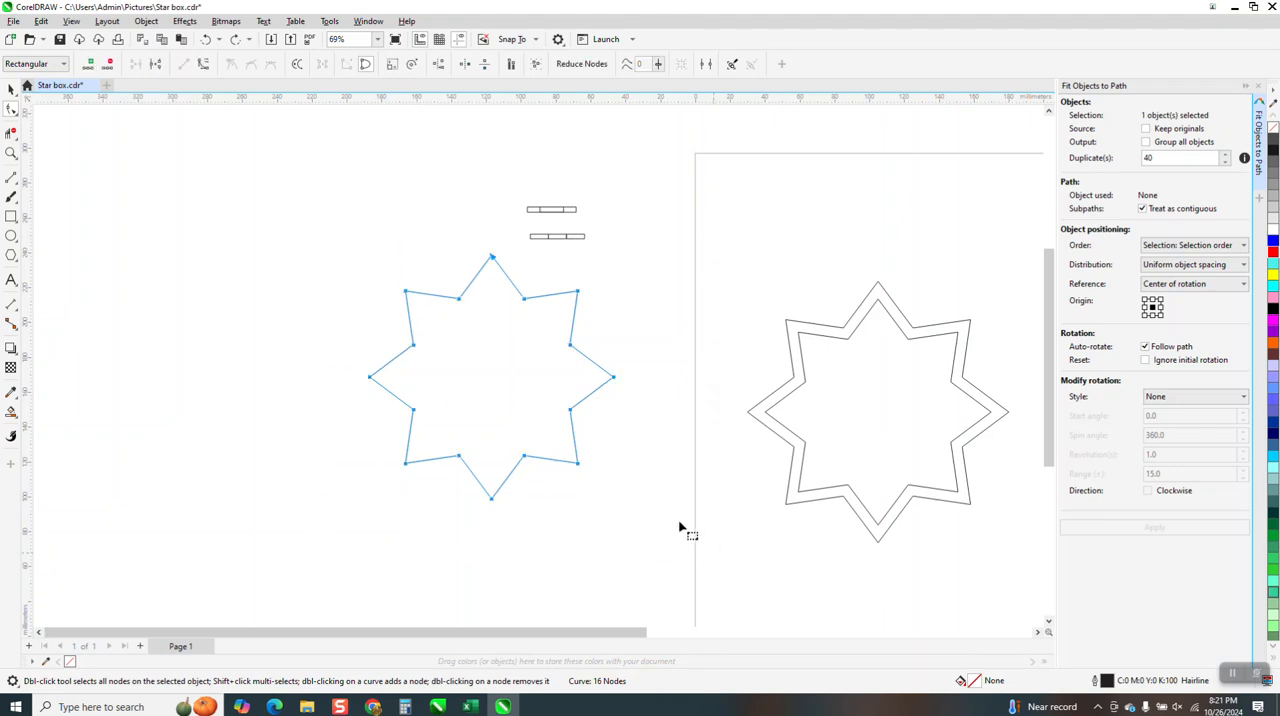
pyautogui.rightClick(614, 380)
pyautogui.click(678, 438)
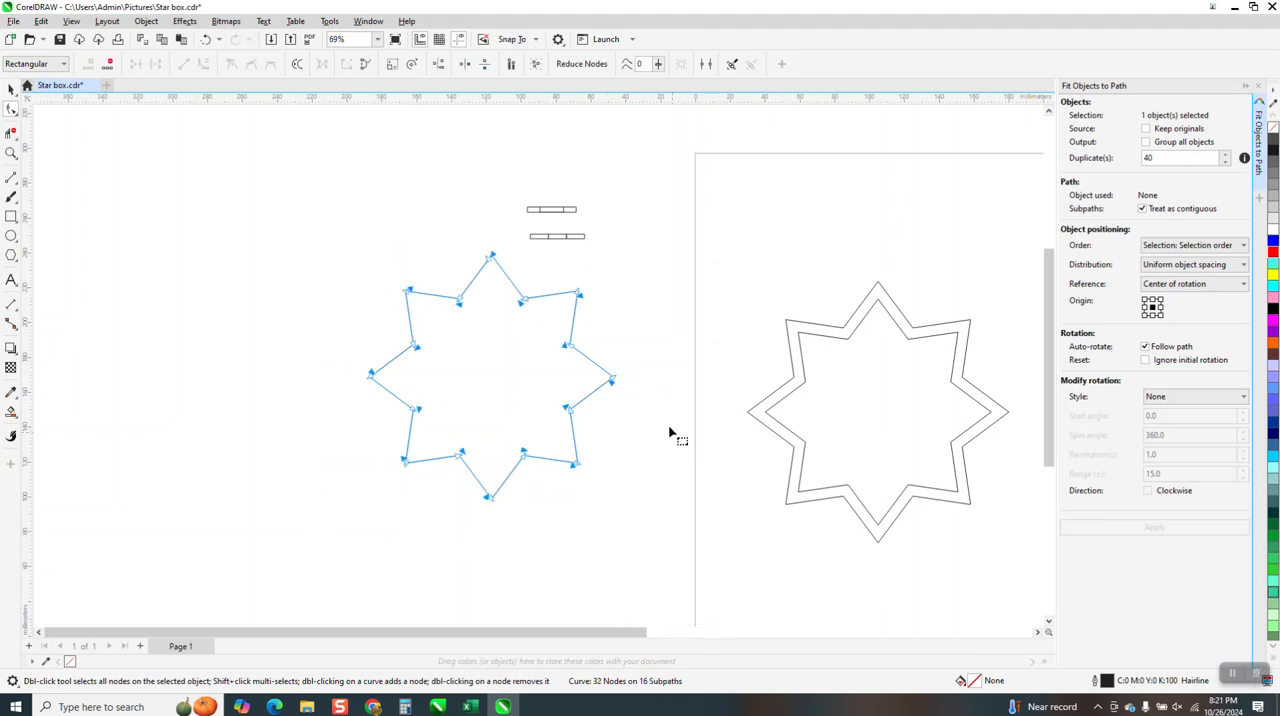
# Break the split star curve apart into separate line segments, and test by moving one segment and undoing the move
pyautogui.moveTo(286, 228); pyautogui.dragTo(648, 520)
pyautogui.click(146, 22)
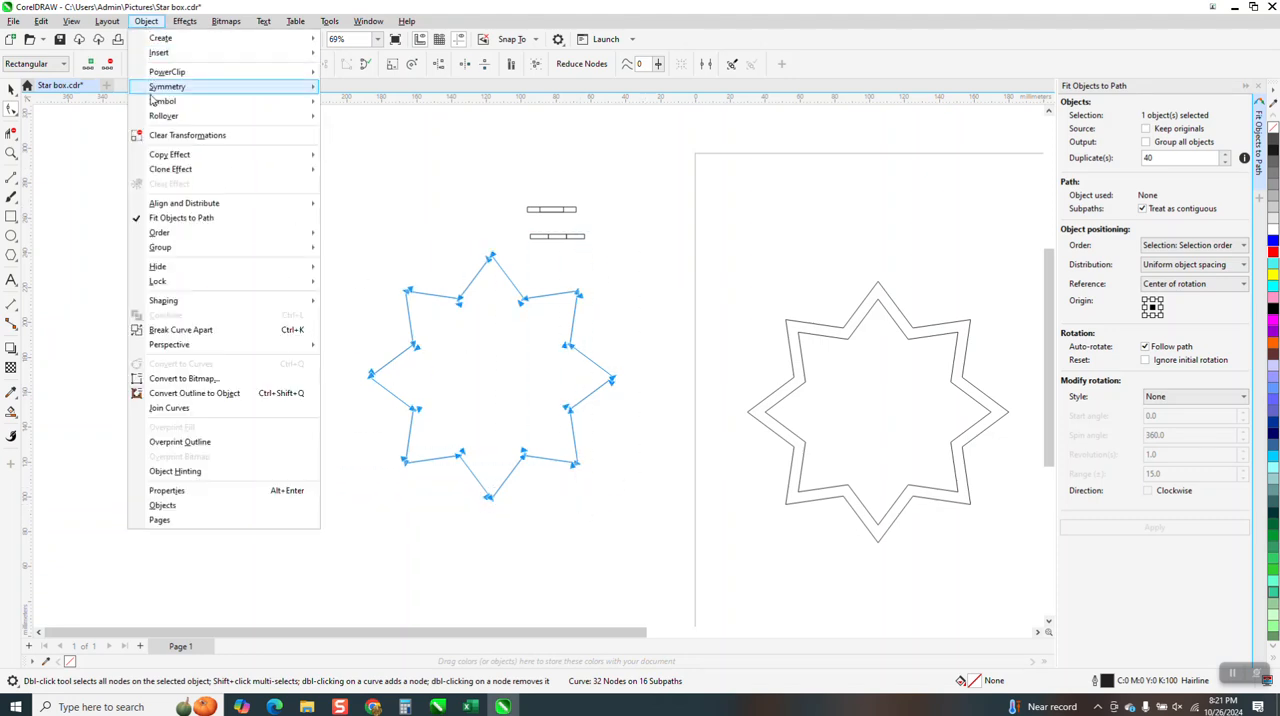
pyautogui.click(173, 331)
pyautogui.click(291, 329)
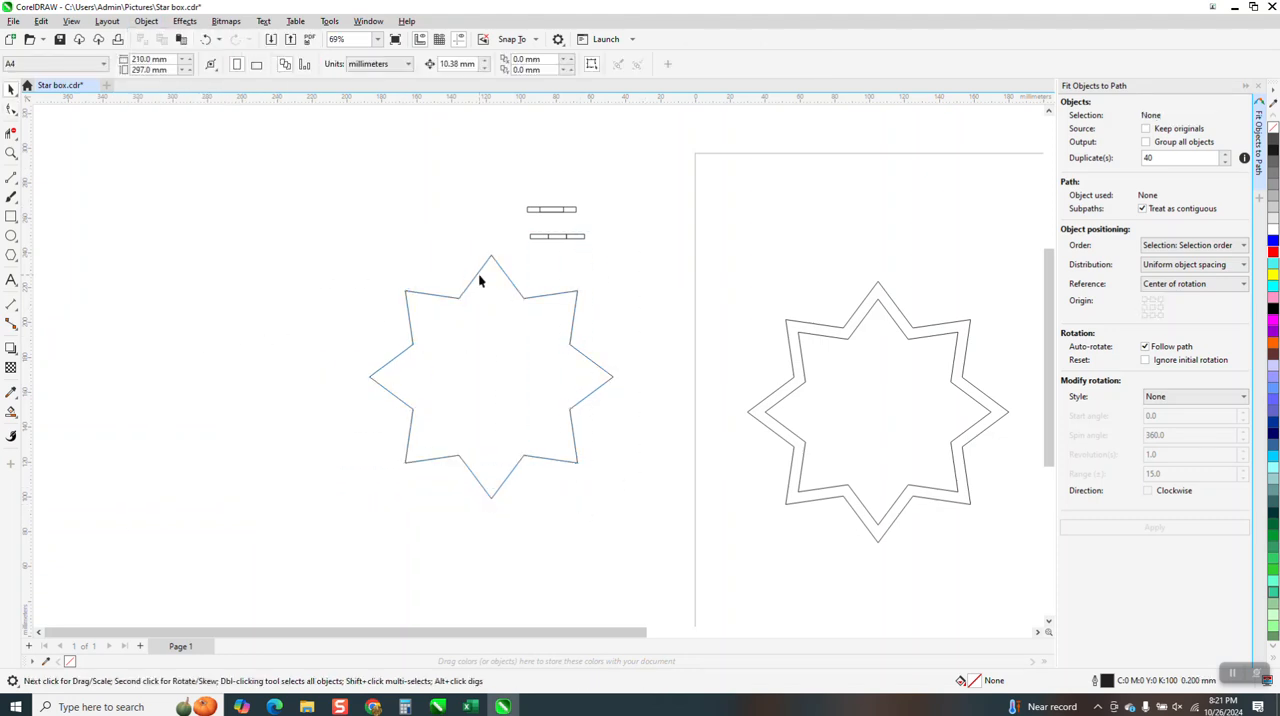
pyautogui.moveTo(476, 281); pyautogui.dragTo(388, 221)
pyautogui.click(205, 39)
# Set the path-fitting duplicates to 0, and test-fit the three-rectangle group on the right edge of the star's top point, undoing the fit
pyautogui.click(555, 241)
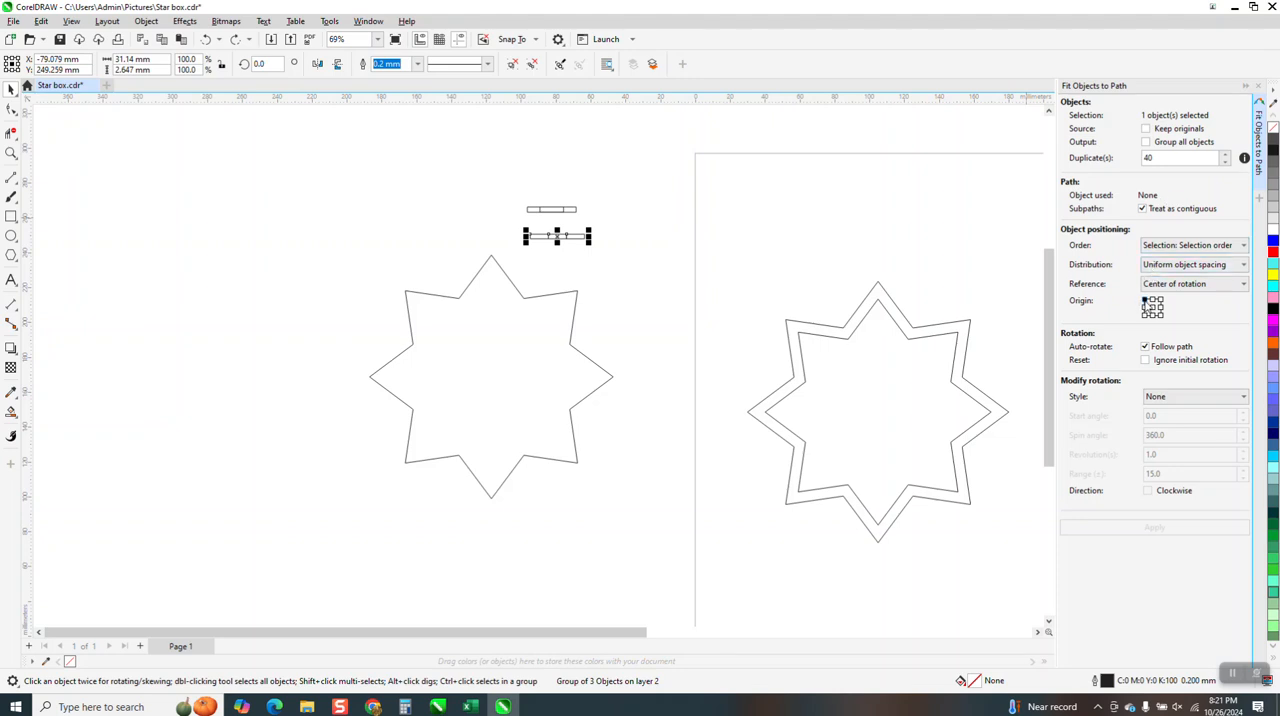
pyautogui.doubleClick(1178, 157)
pyautogui.write('0')
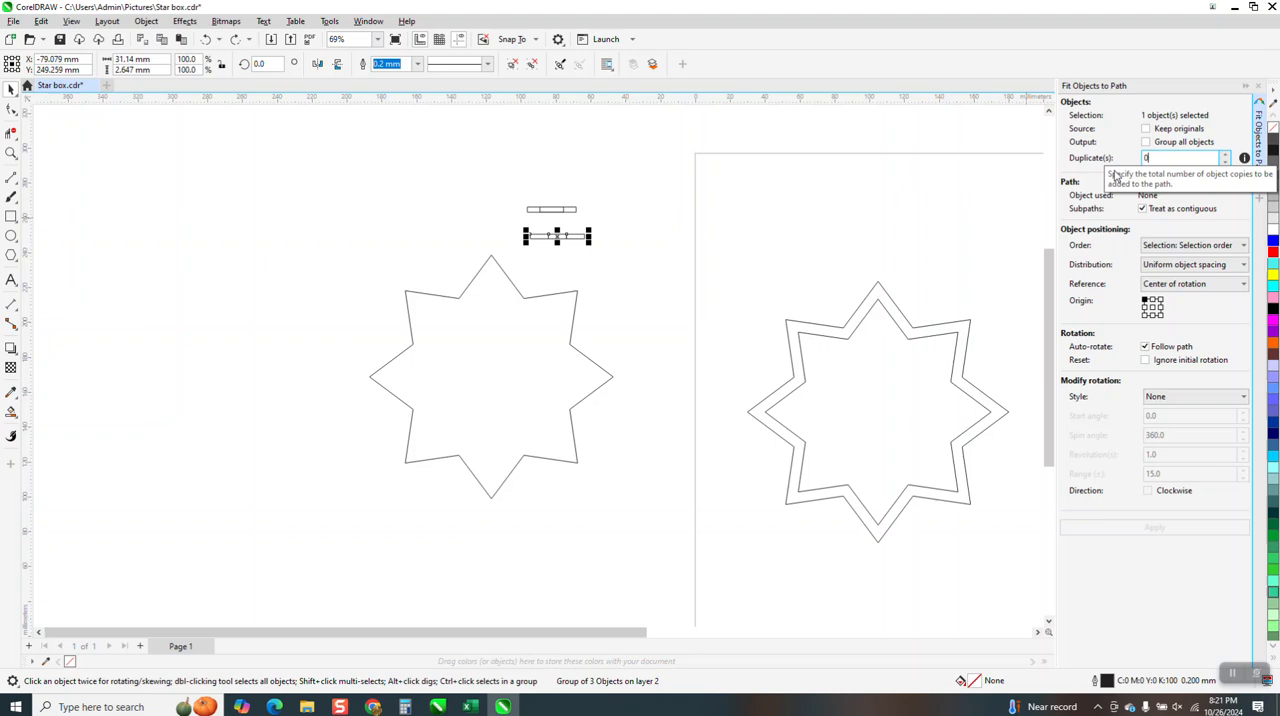
pyautogui.click(580, 226)
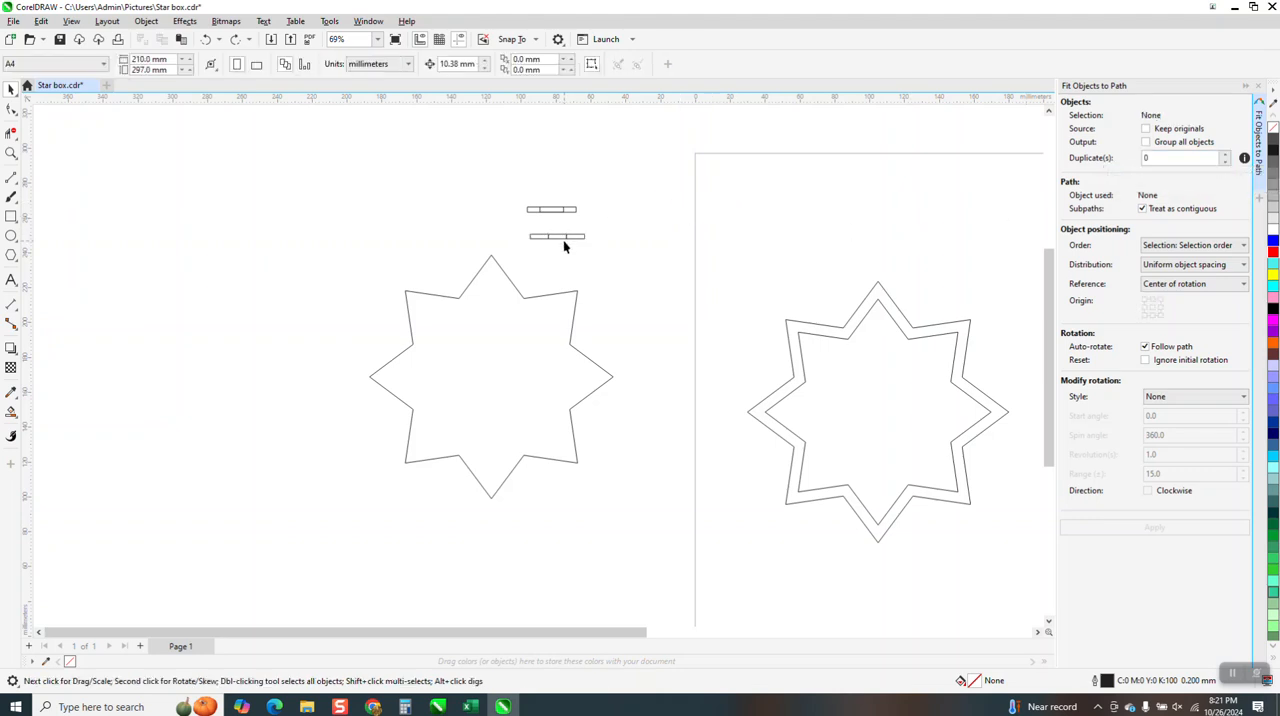
pyautogui.click(562, 237)
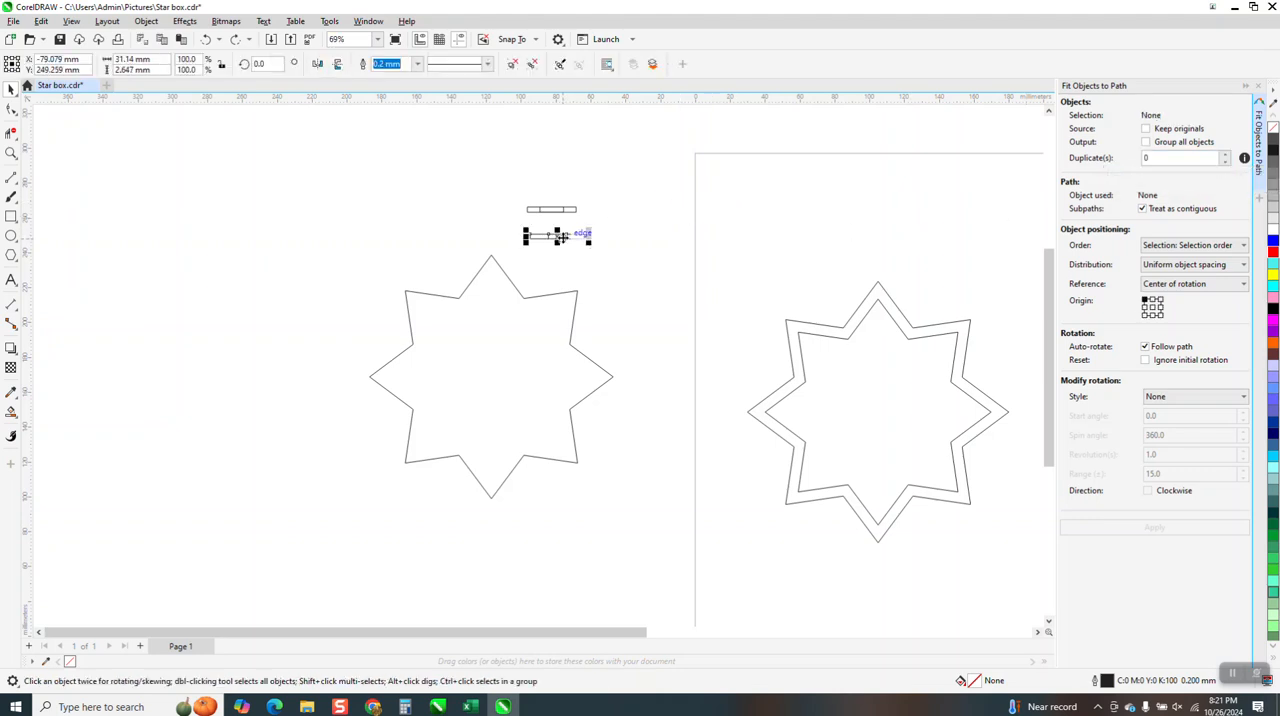
pyautogui.keyDown('shift'); pyautogui.click(520, 296); pyautogui.keyUp('shift')
pyautogui.click(1163, 537)
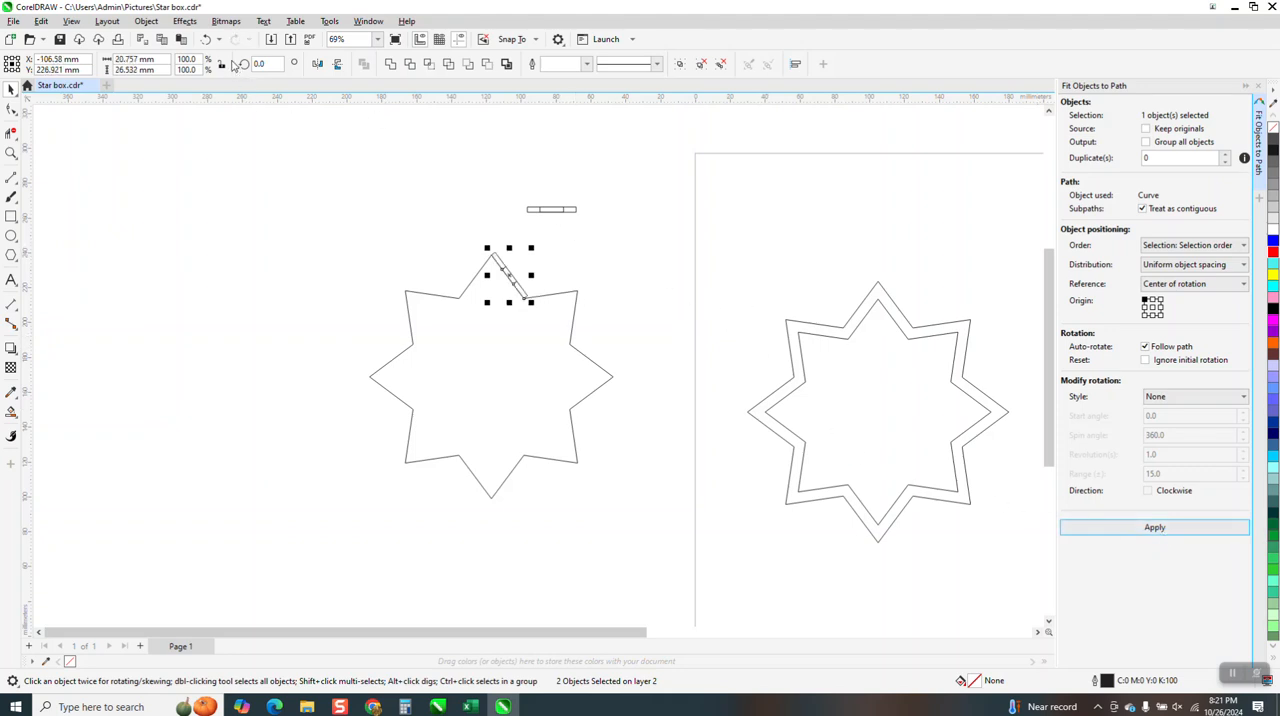
pyautogui.click(205, 39)
# Delete the 28 mm wide rectangle group, and stack ten duplicates of the three-rectangle group in a column beside the star
pyautogui.click(550, 209)
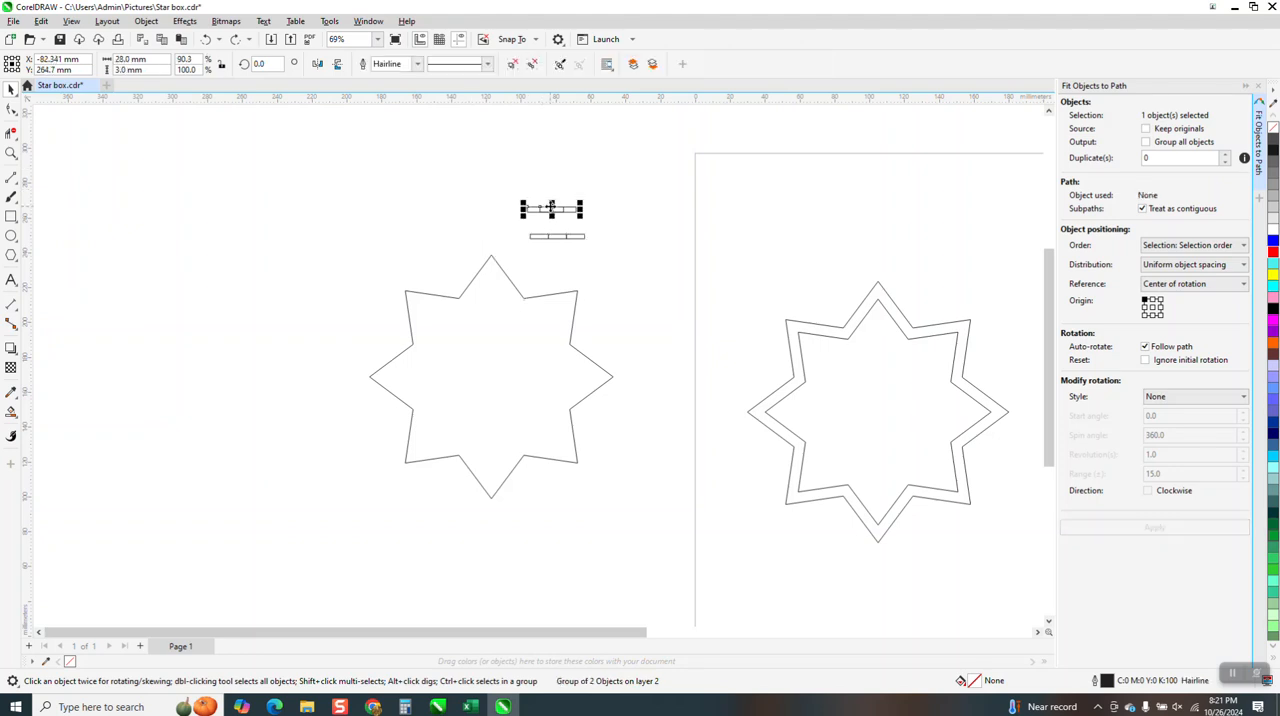
pyautogui.press('Delete')
pyautogui.moveTo(560, 242); pyautogui.dragTo(648, 221)
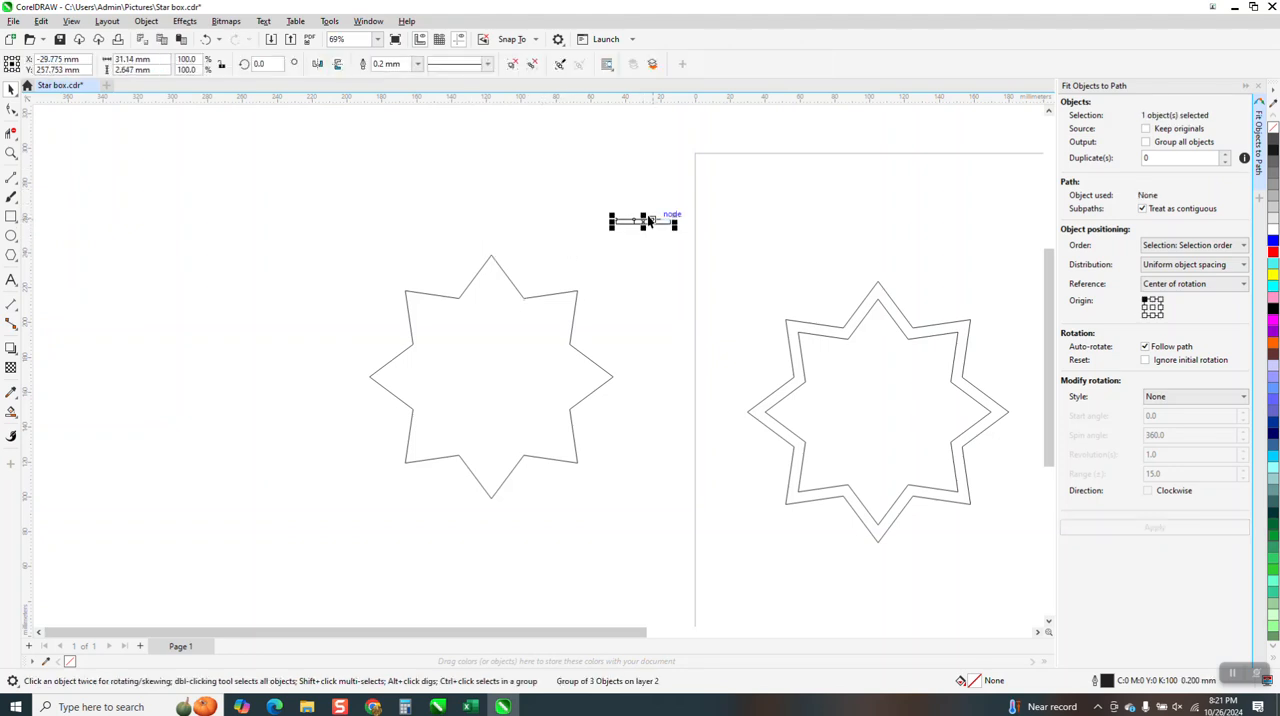
pyautogui.hotkey('ctrl', 'd')
pyautogui.hotkey('ctrl', 'd')
pyautogui.hotkey('ctrl', 'd')
pyautogui.hotkey('ctrl', 'd')
pyautogui.hotkey('ctrl', 'd')
pyautogui.hotkey('ctrl', 'd')
pyautogui.hotkey('ctrl', 'd')
pyautogui.hotkey('ctrl', 'd')
pyautogui.hotkey('ctrl', 'd')
pyautogui.hotkey('ctrl', 'd')
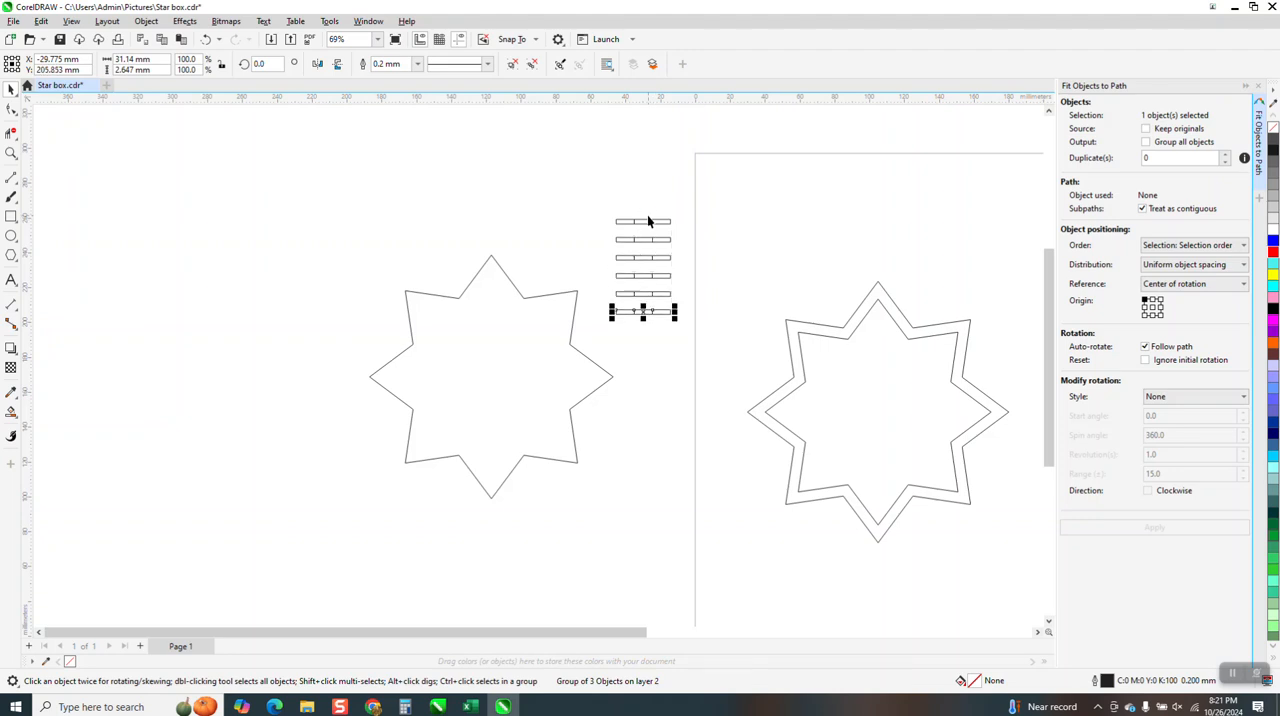
# Fit one three-rectangle group to the right edge of the star's top point and another to the upper edge of its upper-right point
pyautogui.click(655, 223)
pyautogui.click(655, 220)
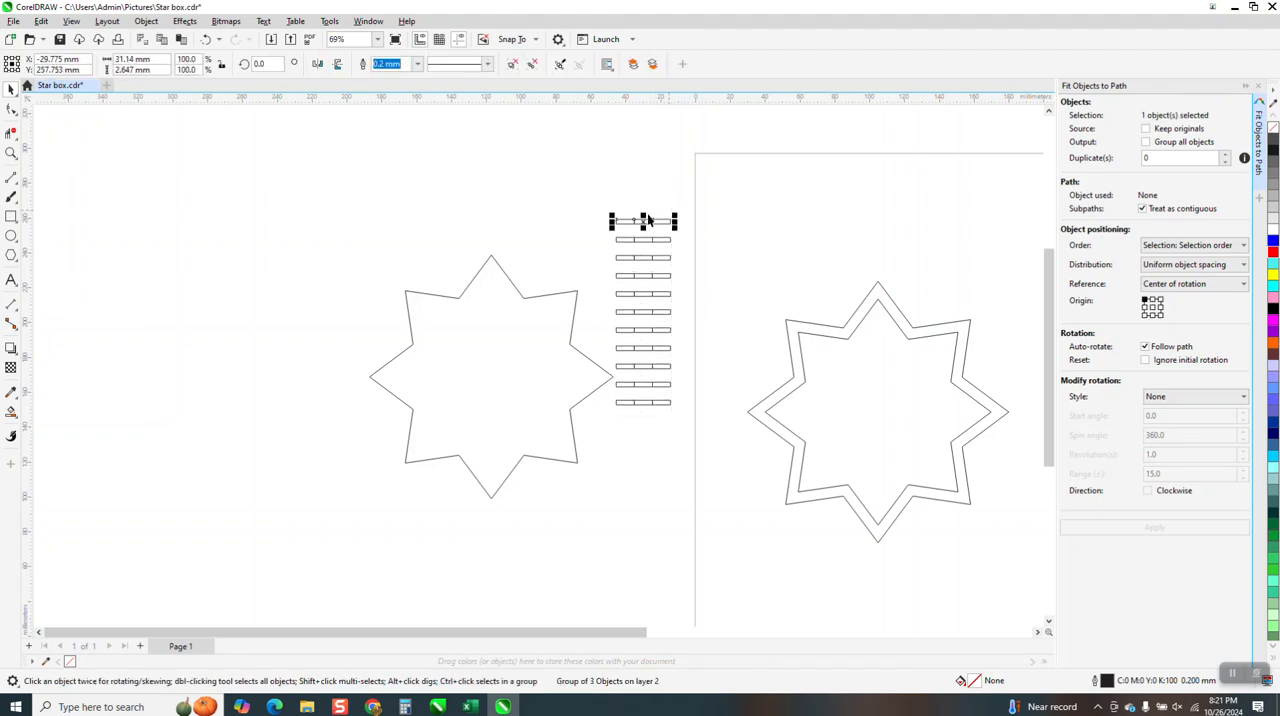
pyautogui.keyDown('shift'); pyautogui.click(503, 275); pyautogui.keyUp('shift')
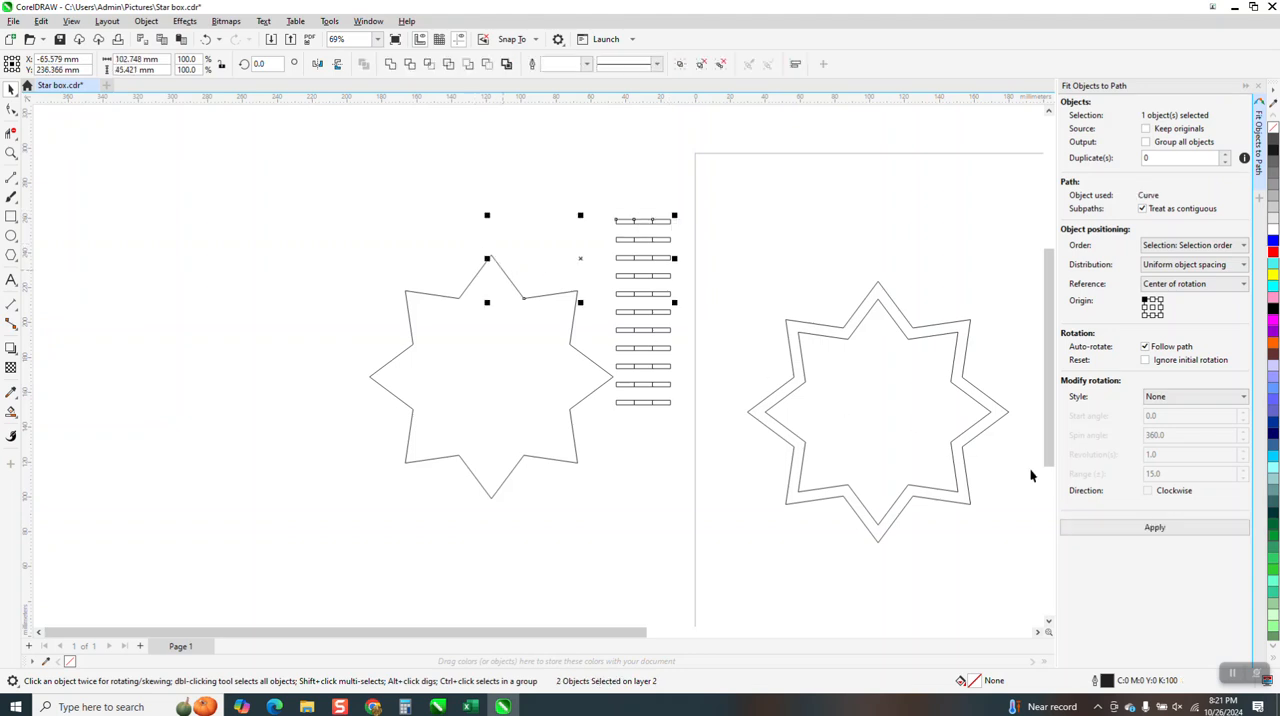
pyautogui.click(570, 265)
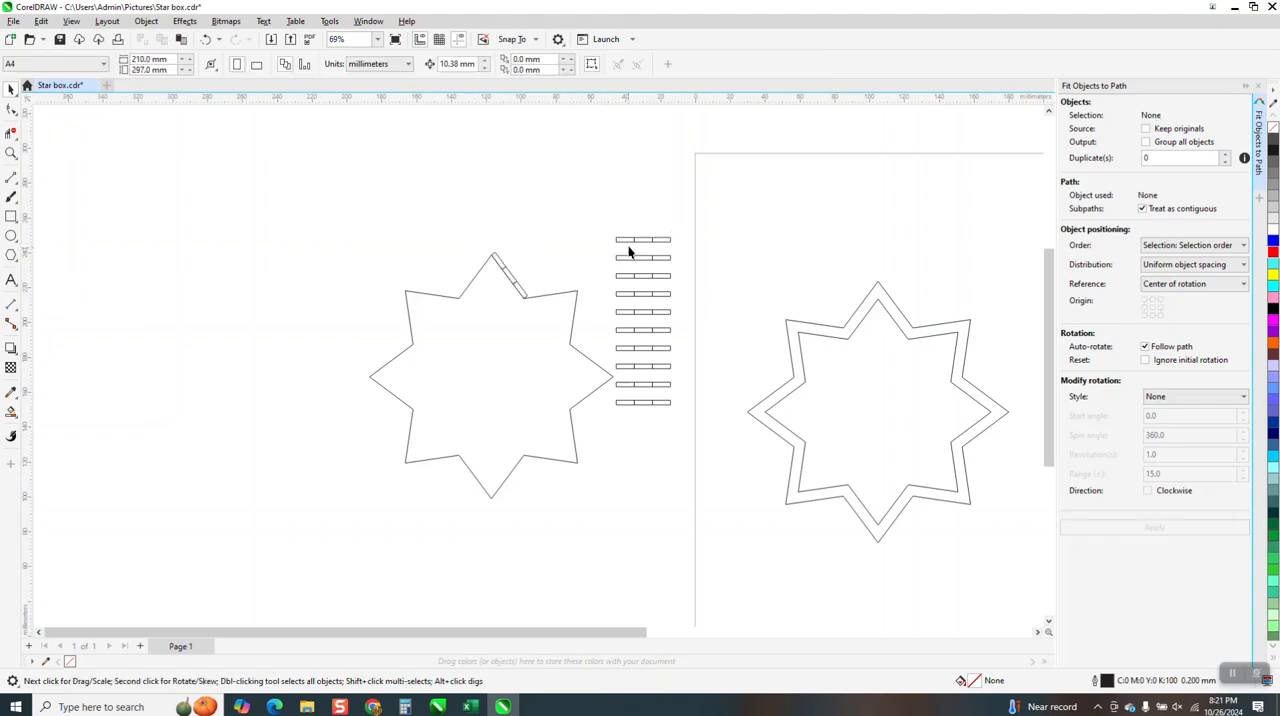
pyautogui.click(632, 240)
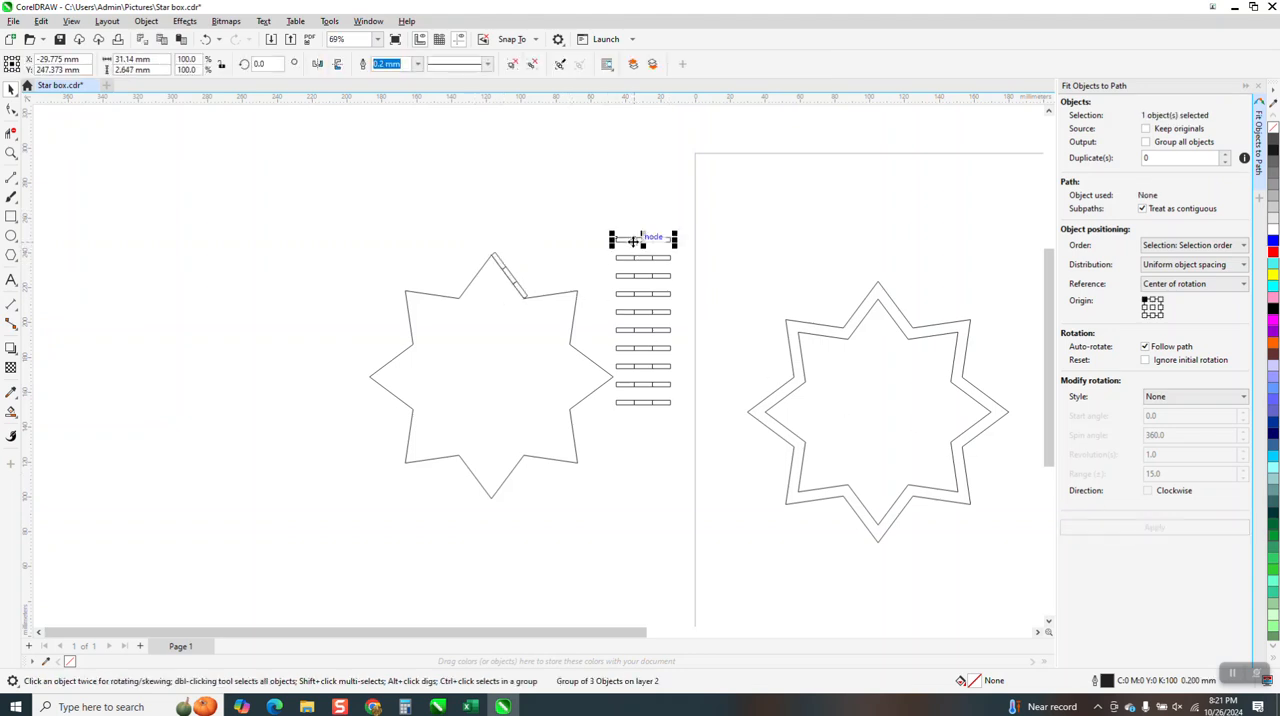
pyautogui.keyDown('shift'); pyautogui.click(566, 296); pyautogui.keyUp('shift')
pyautogui.click(1128, 533)
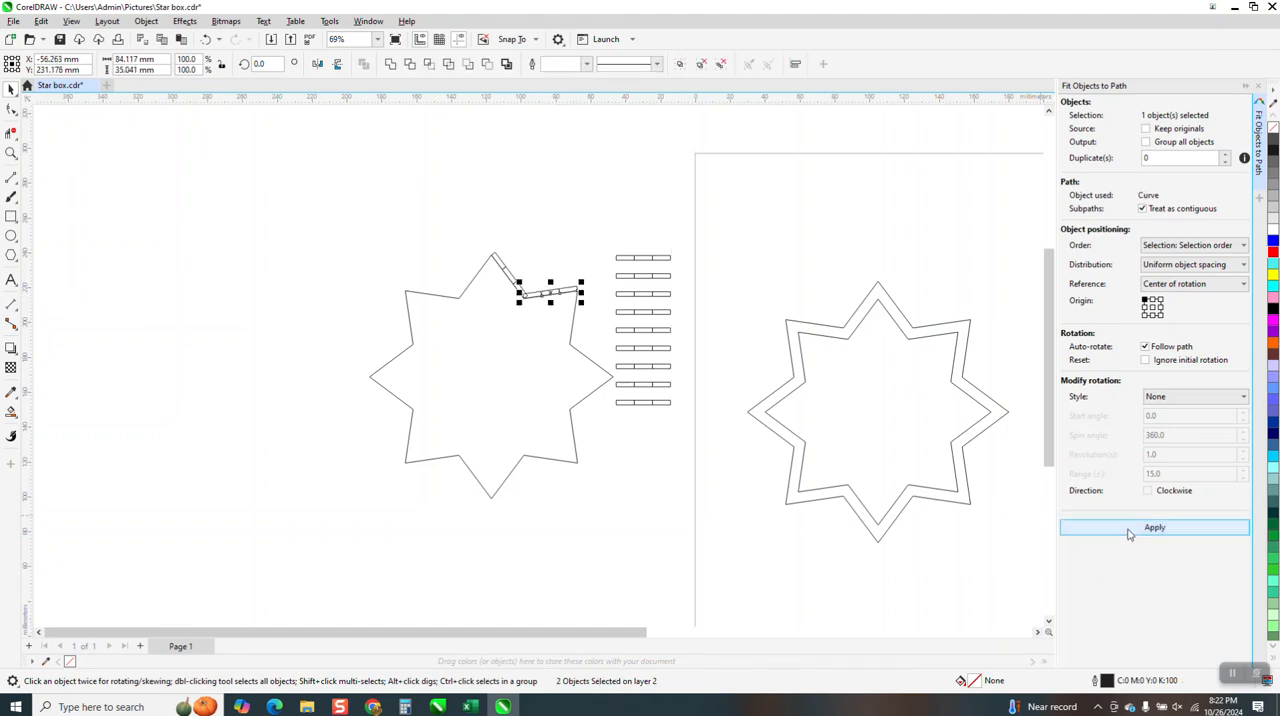
# Fit a rectangle group to the lower edge of the star's upper-right point and one to the upper edge of its right point
pyautogui.click(611, 300)
pyautogui.click(635, 258)
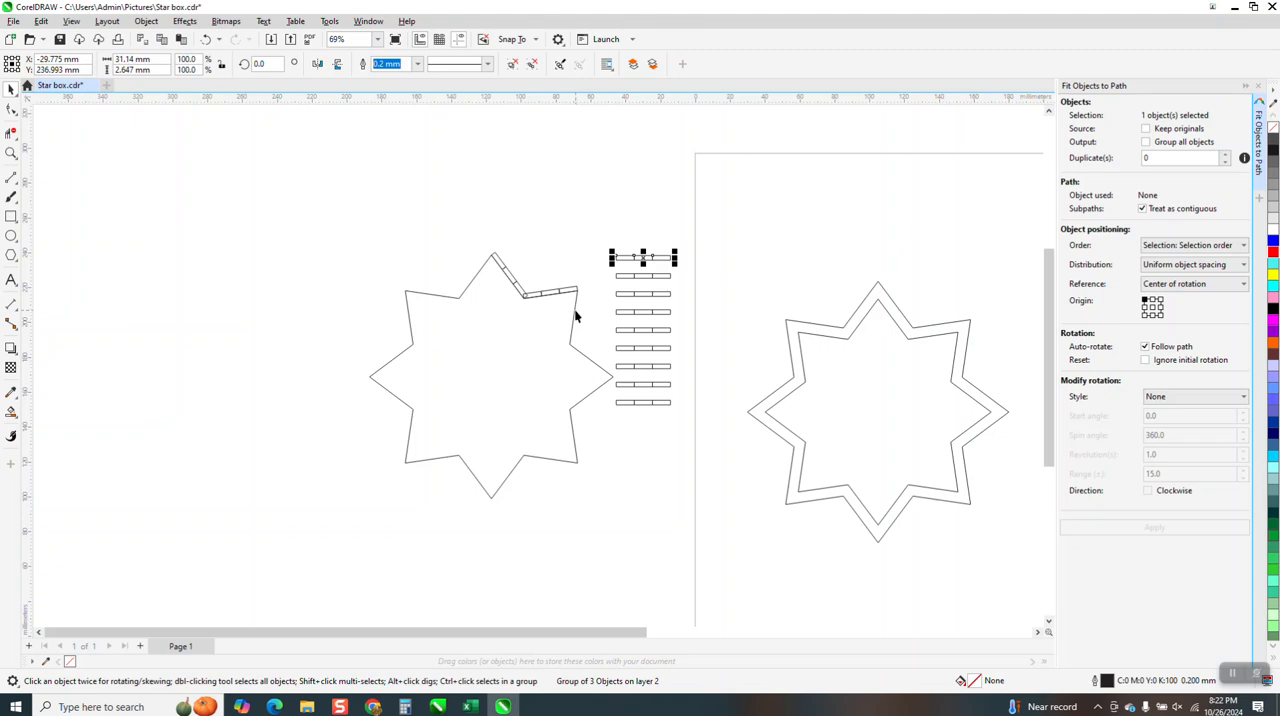
pyautogui.keyDown('shift'); pyautogui.click(575, 316); pyautogui.keyUp('shift')
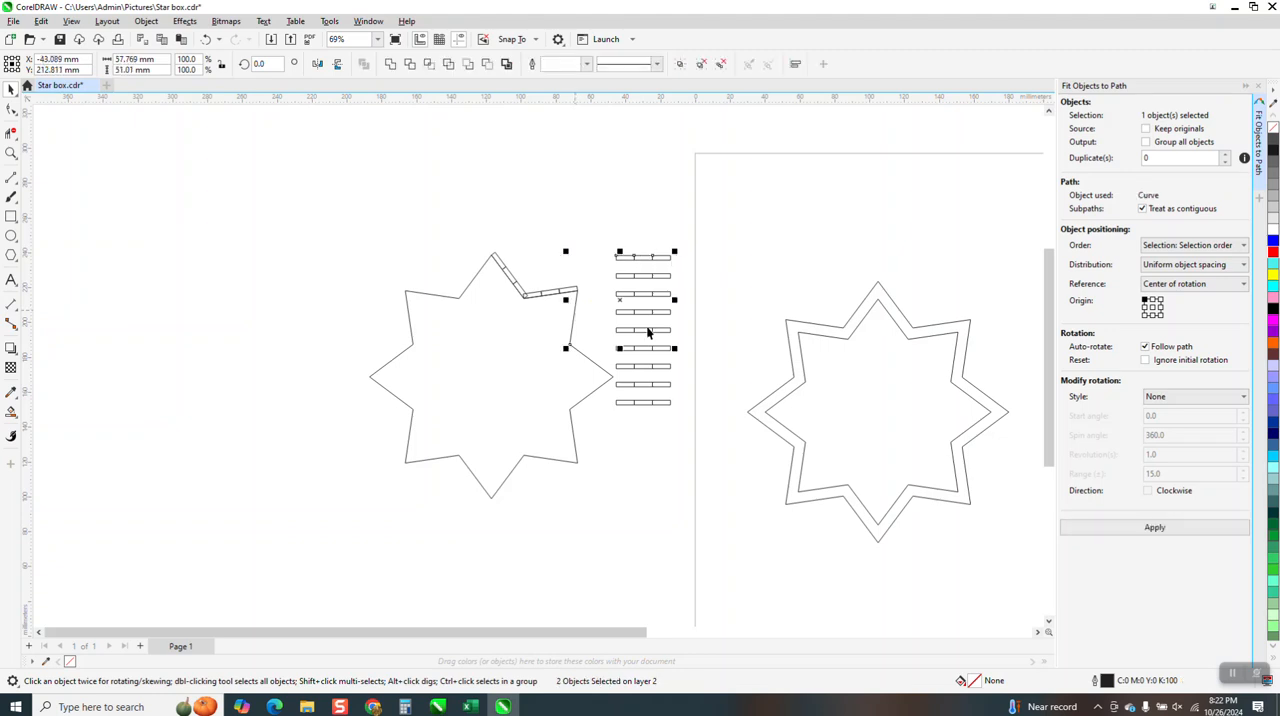
pyautogui.click(1147, 527)
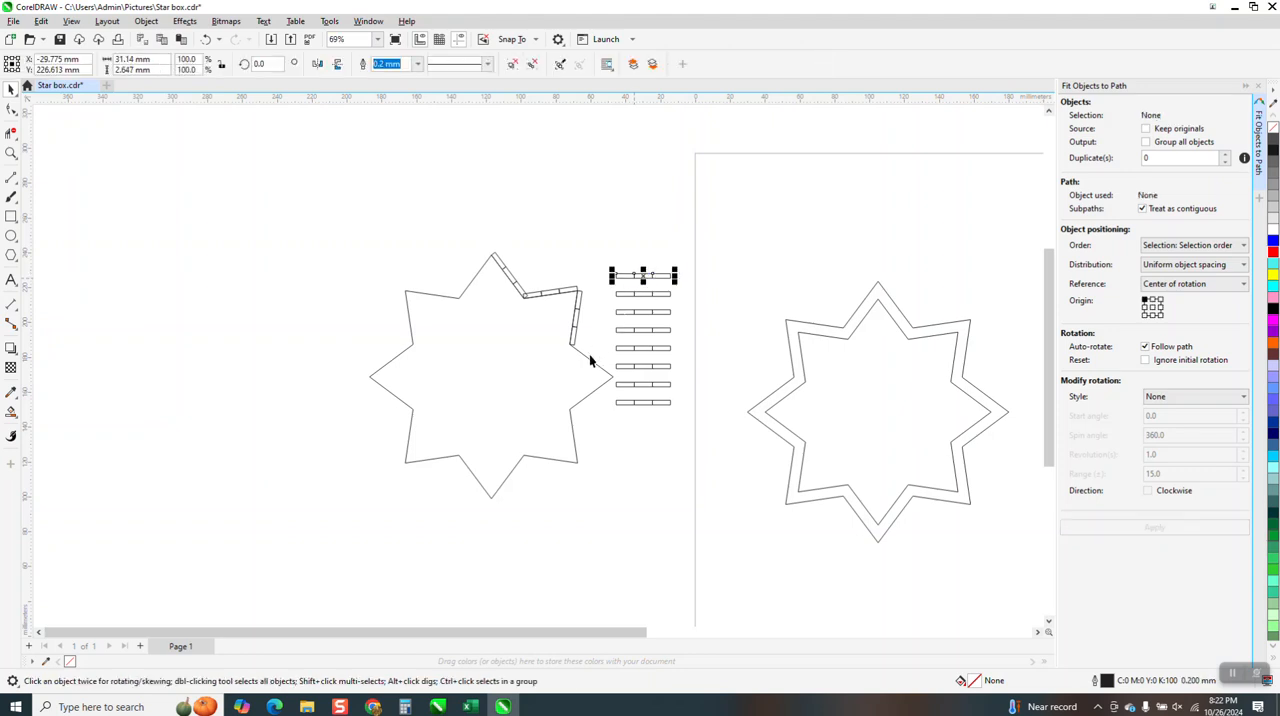
pyautogui.keyDown('shift'); pyautogui.click(588, 360); pyautogui.keyUp('shift')
pyautogui.click(1160, 529)
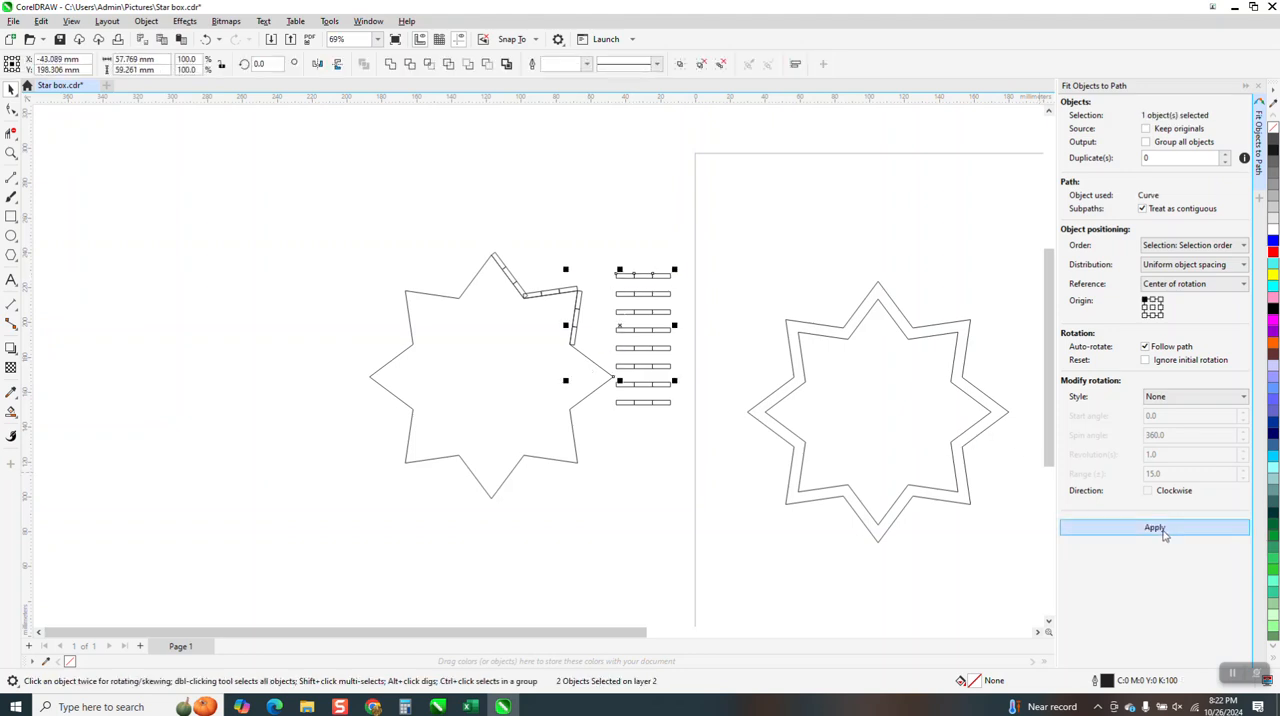
# Fit a rectangle group to the lower edge of the star's right point and one to the upper edge of its lower-right point
pyautogui.click(641, 351)
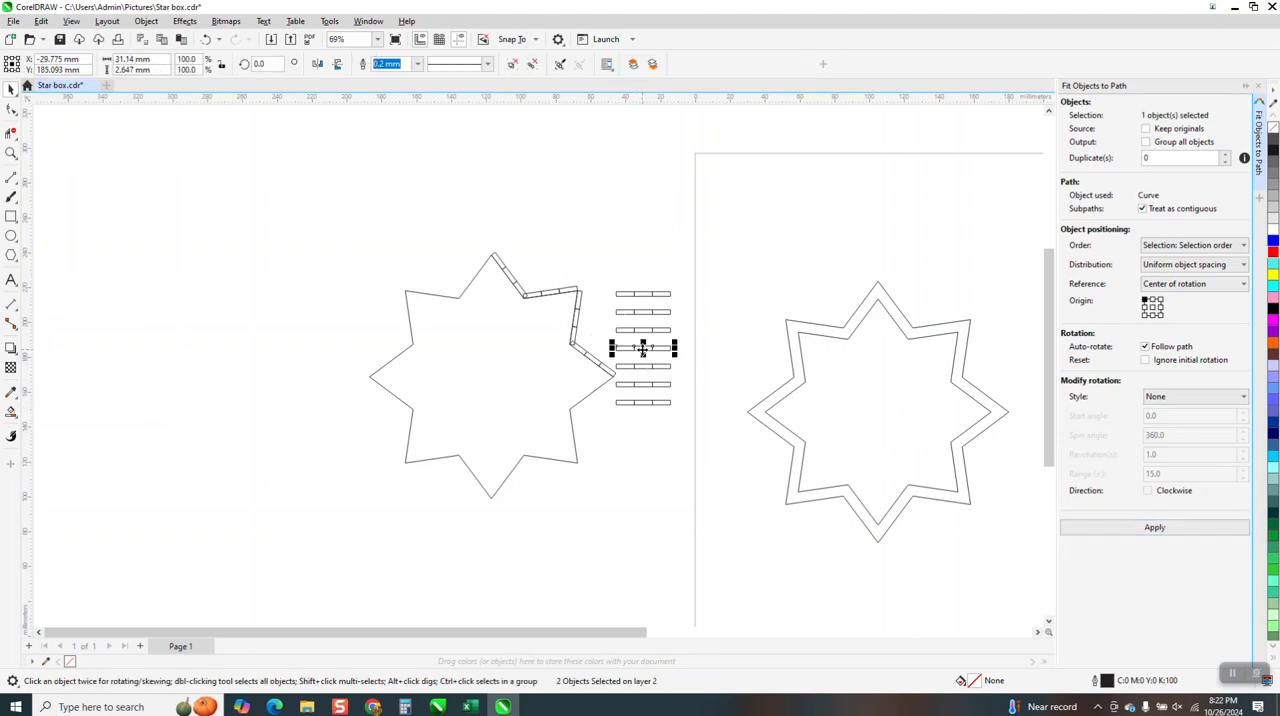
pyautogui.keyDown('shift'); pyautogui.click(599, 389); pyautogui.keyUp('shift')
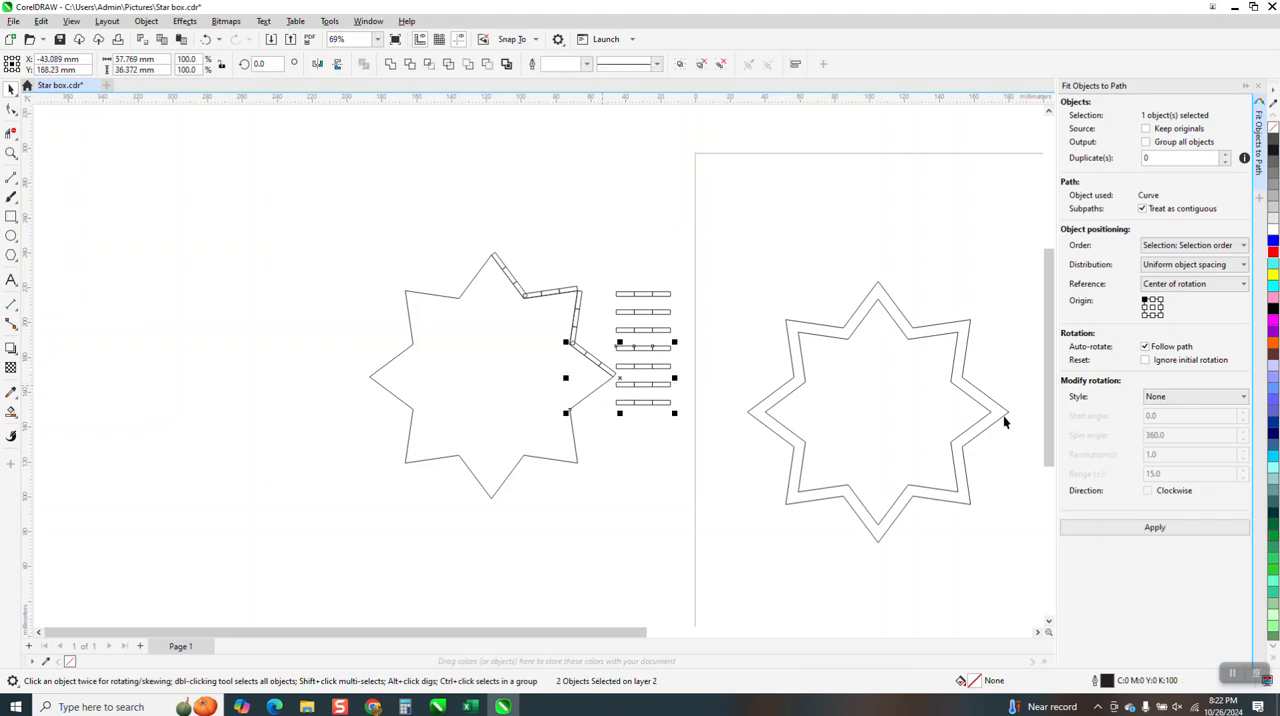
pyautogui.click(1144, 531)
pyautogui.click(660, 368)
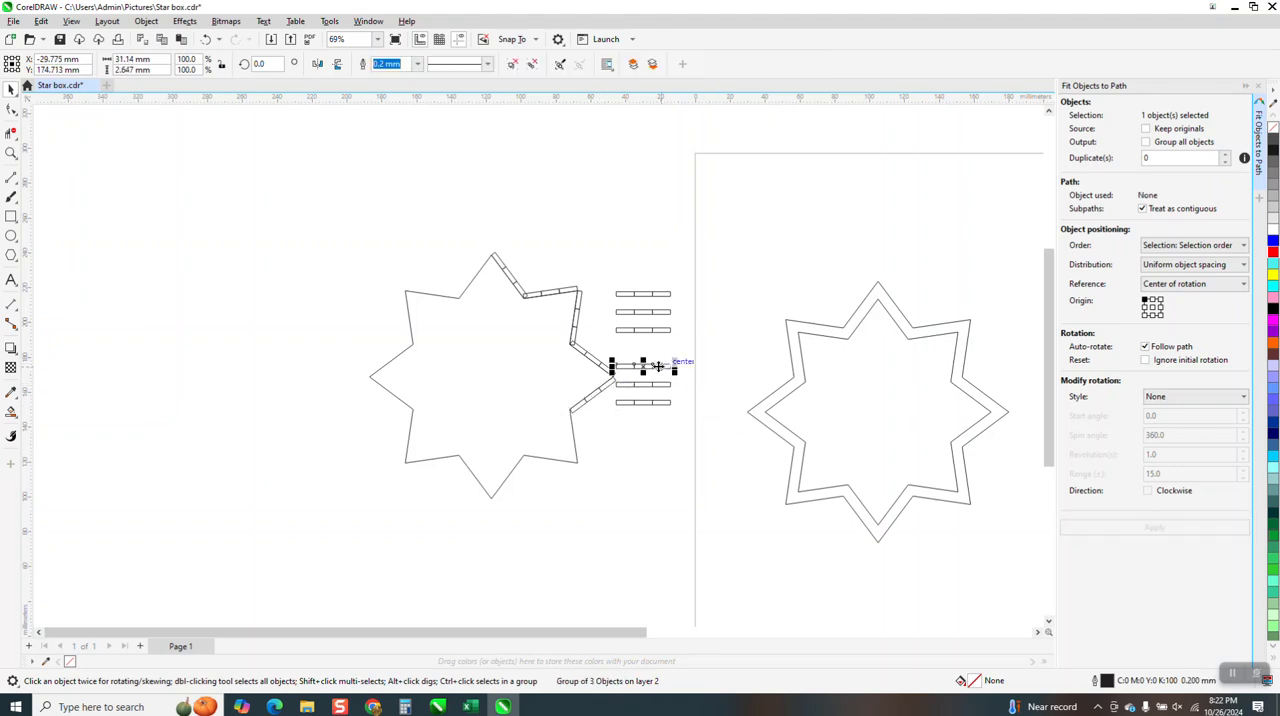
pyautogui.keyDown('shift'); pyautogui.click(574, 438); pyautogui.keyUp('shift')
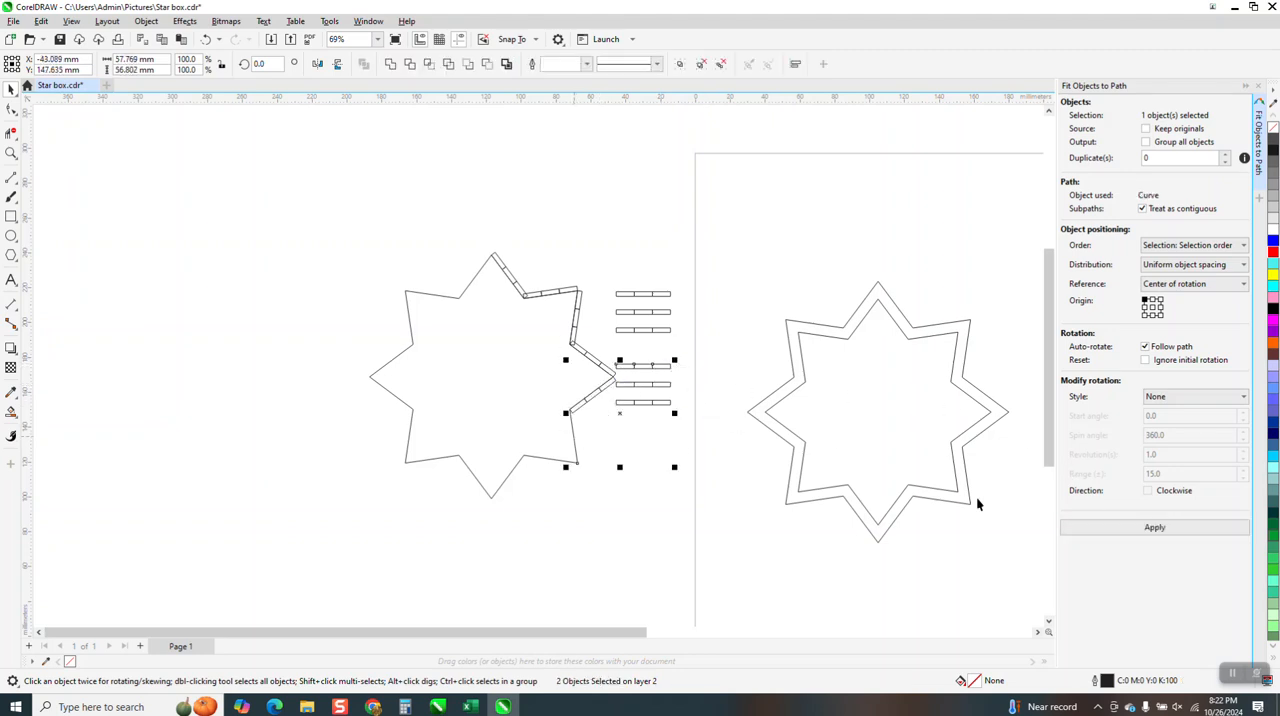
pyautogui.click(1108, 525)
pyautogui.click(563, 485)
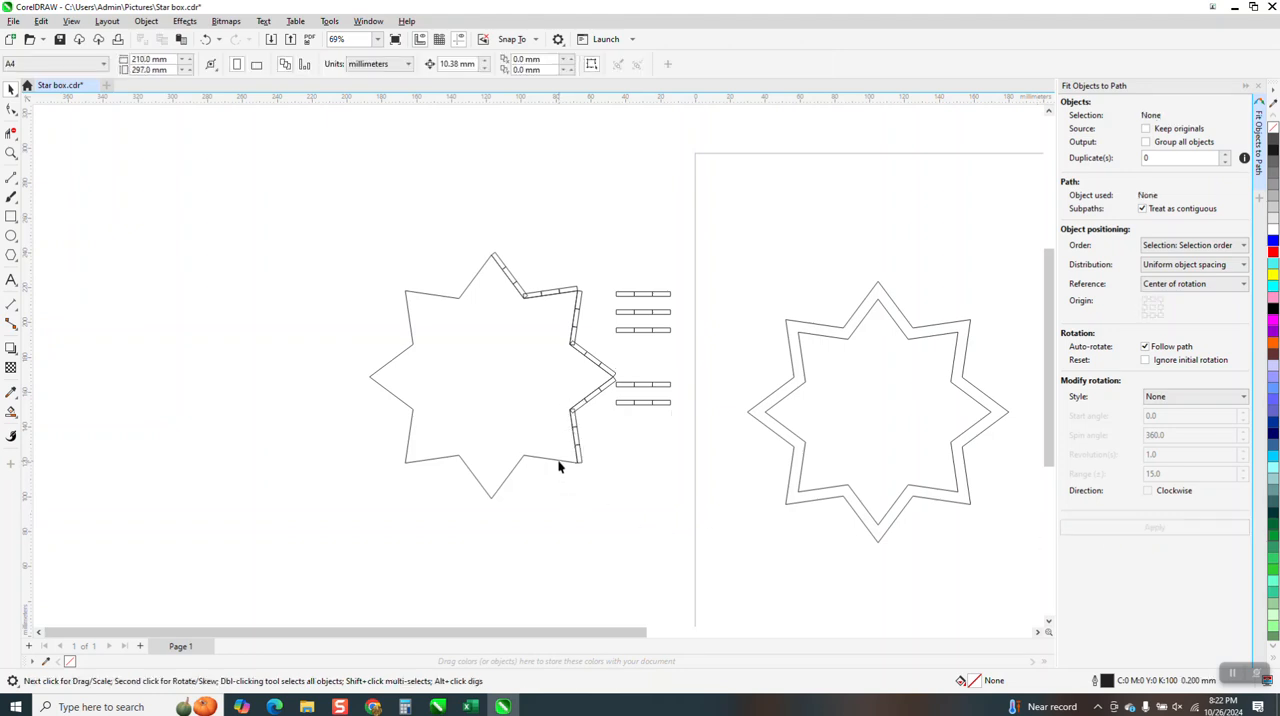
pyautogui.click(558, 460)
pyautogui.keyDown('shift'); pyautogui.click(649, 332); pyautogui.keyUp('shift')
pyautogui.click(1160, 529)
pyautogui.click(205, 39)
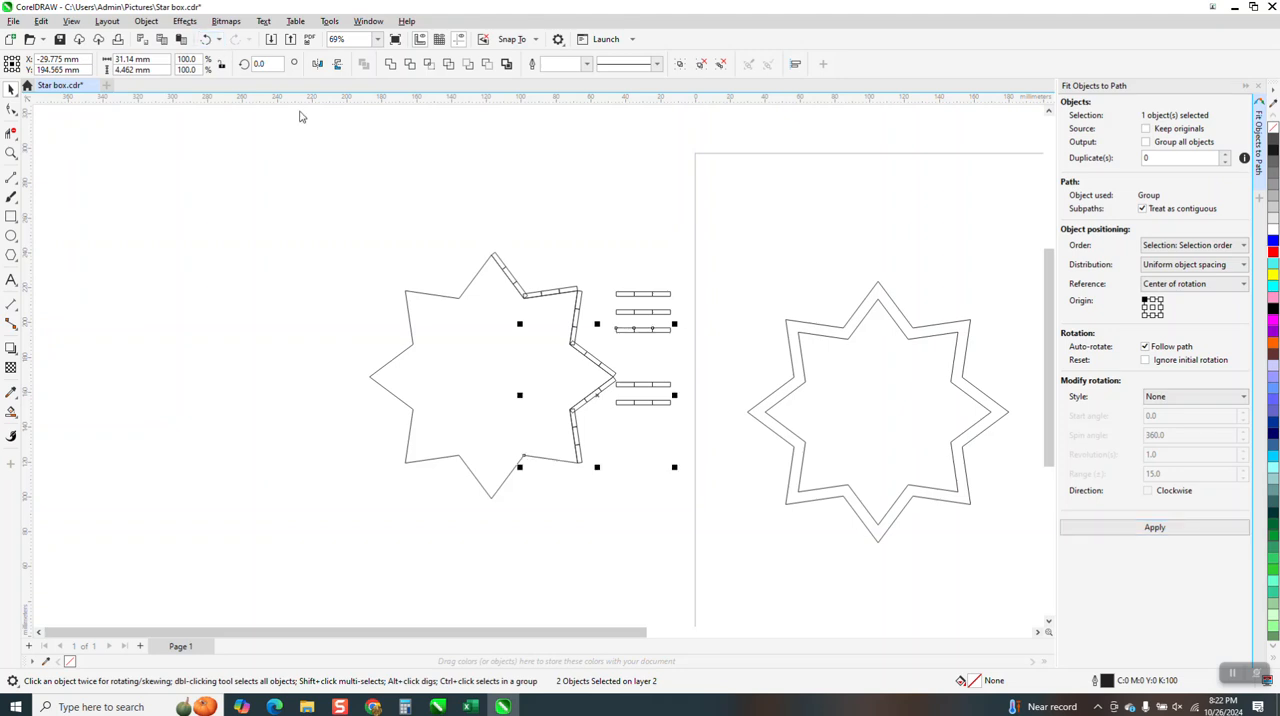
# Fit a rectangle group to the lower edge of the star's lower-right point and one to the right edge of its bottom point
pyautogui.click(645, 385)
pyautogui.keyDown('shift'); pyautogui.click(560, 456); pyautogui.keyUp('shift')
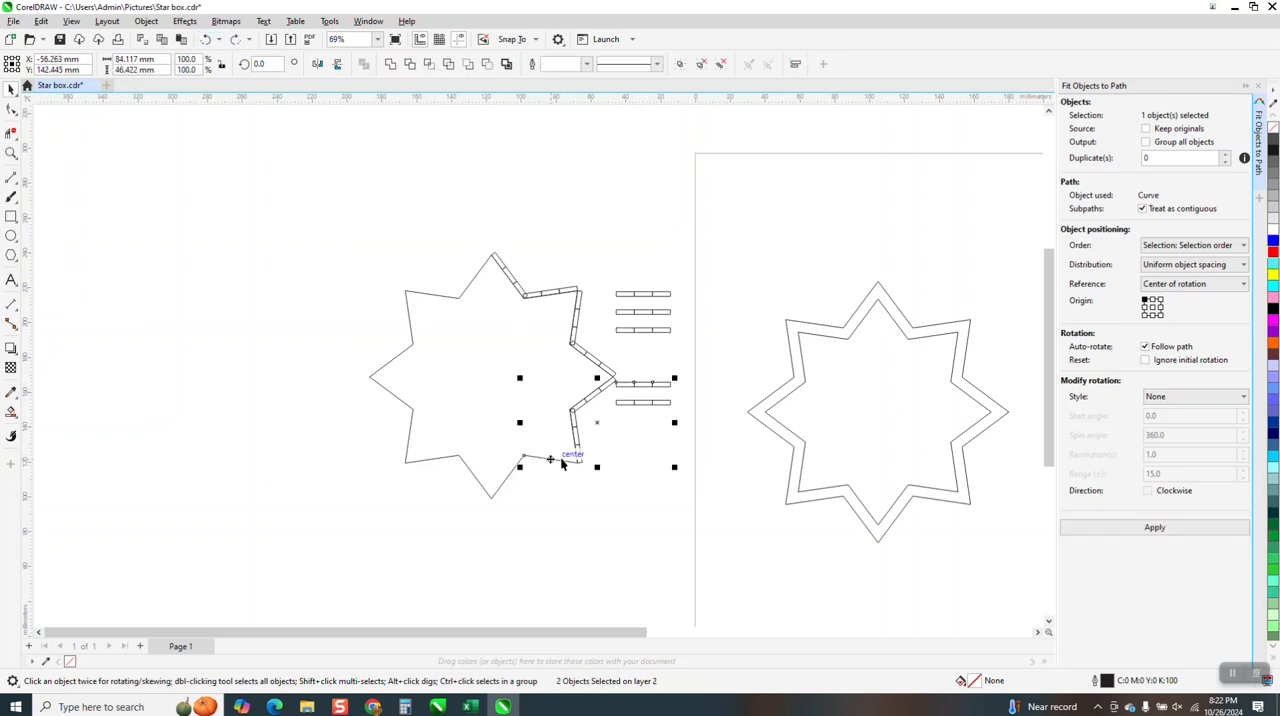
pyautogui.click(1146, 530)
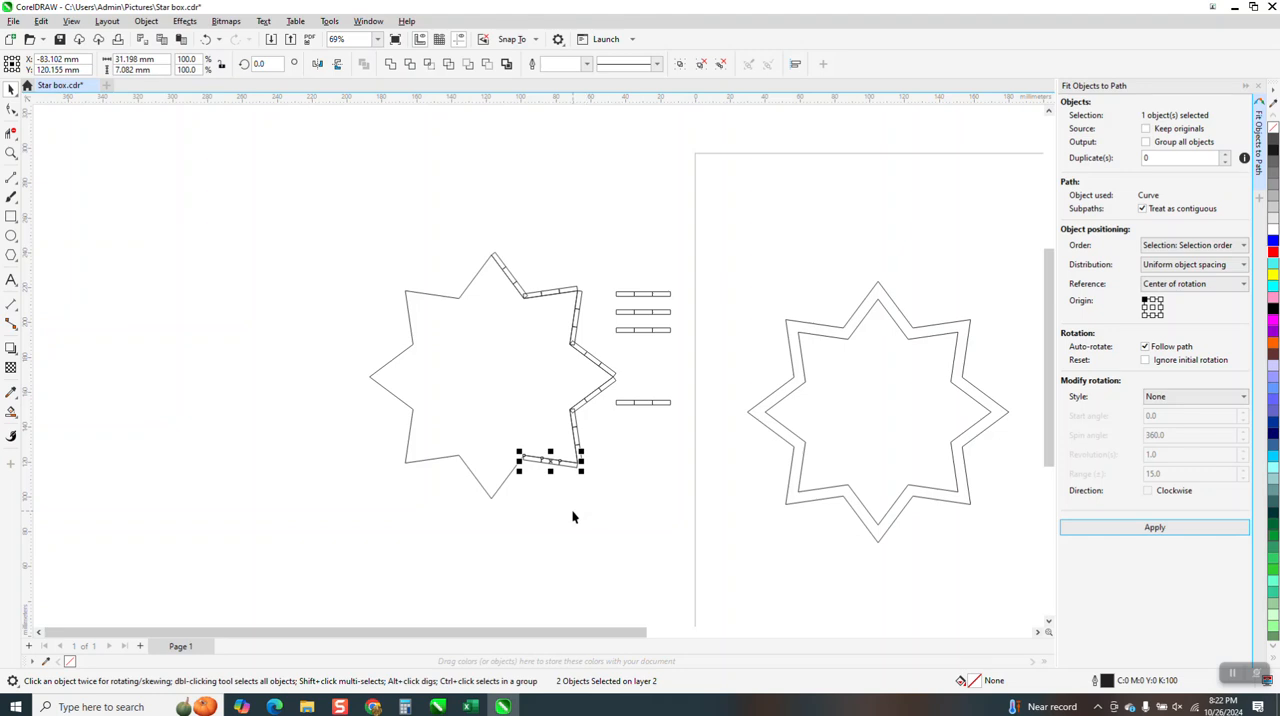
pyautogui.click(507, 478)
pyautogui.click(631, 462)
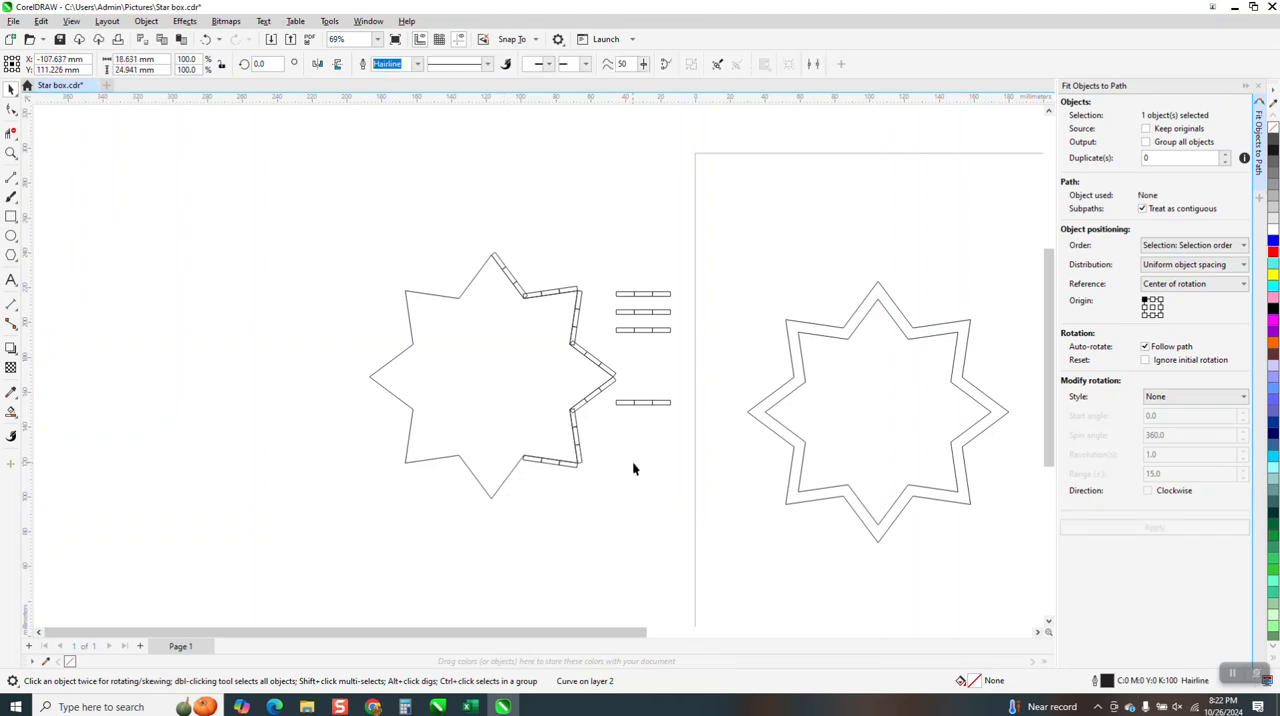
pyautogui.click(643, 403)
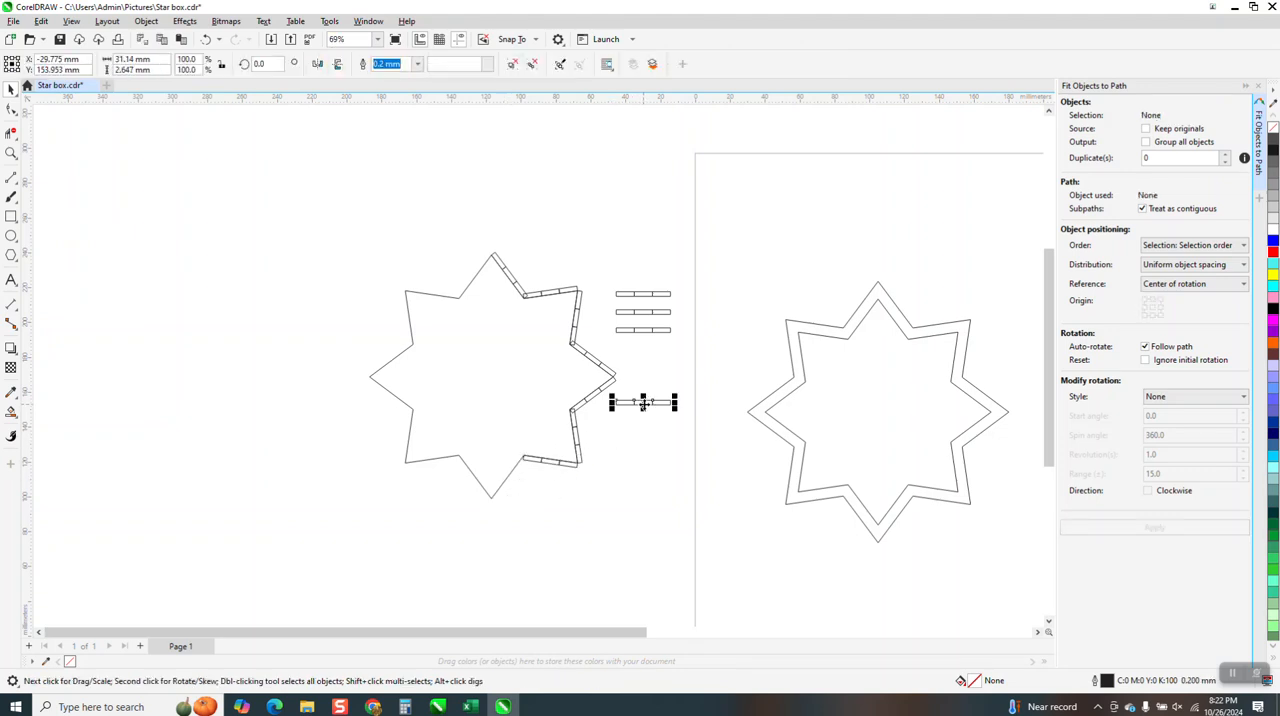
pyautogui.keyDown('shift'); pyautogui.click(509, 480); pyautogui.keyUp('shift')
pyautogui.click(1160, 528)
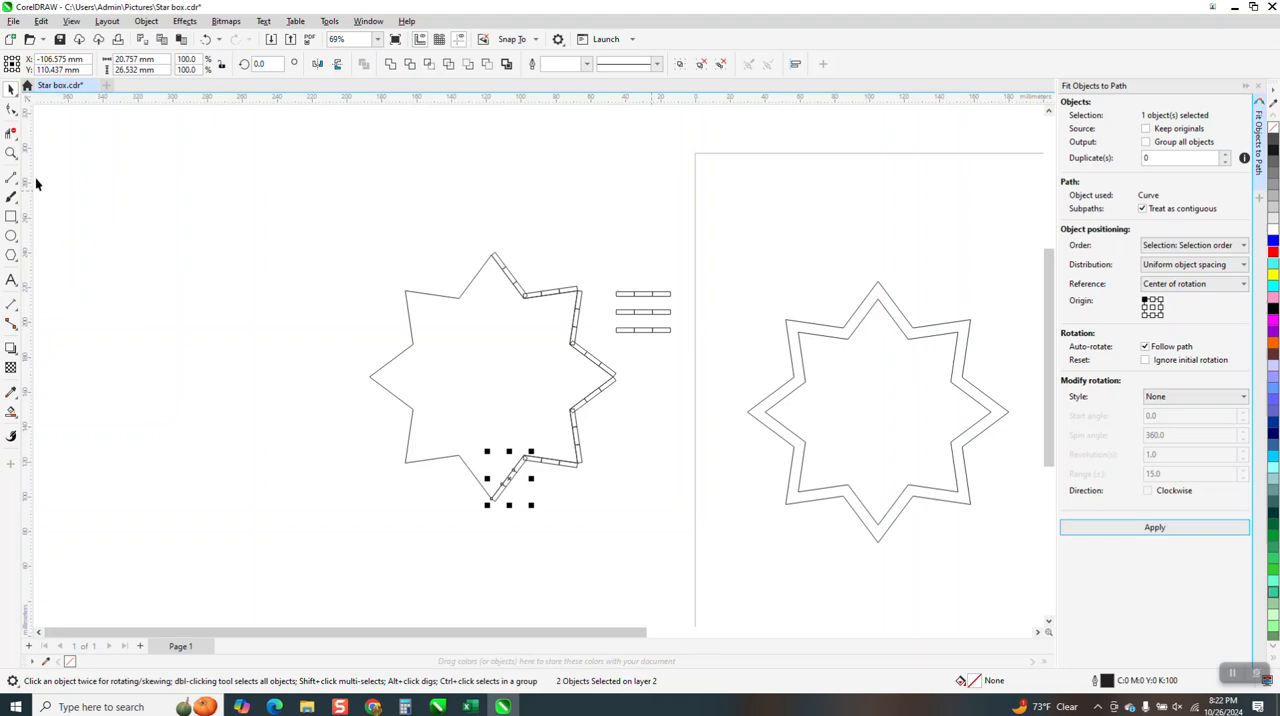
# Move the three spare rectangle groups away from the star to the upper-left corner of the page
pyautogui.click(11, 153)
pyautogui.moveTo(508, 267); pyautogui.dragTo(666, 345)
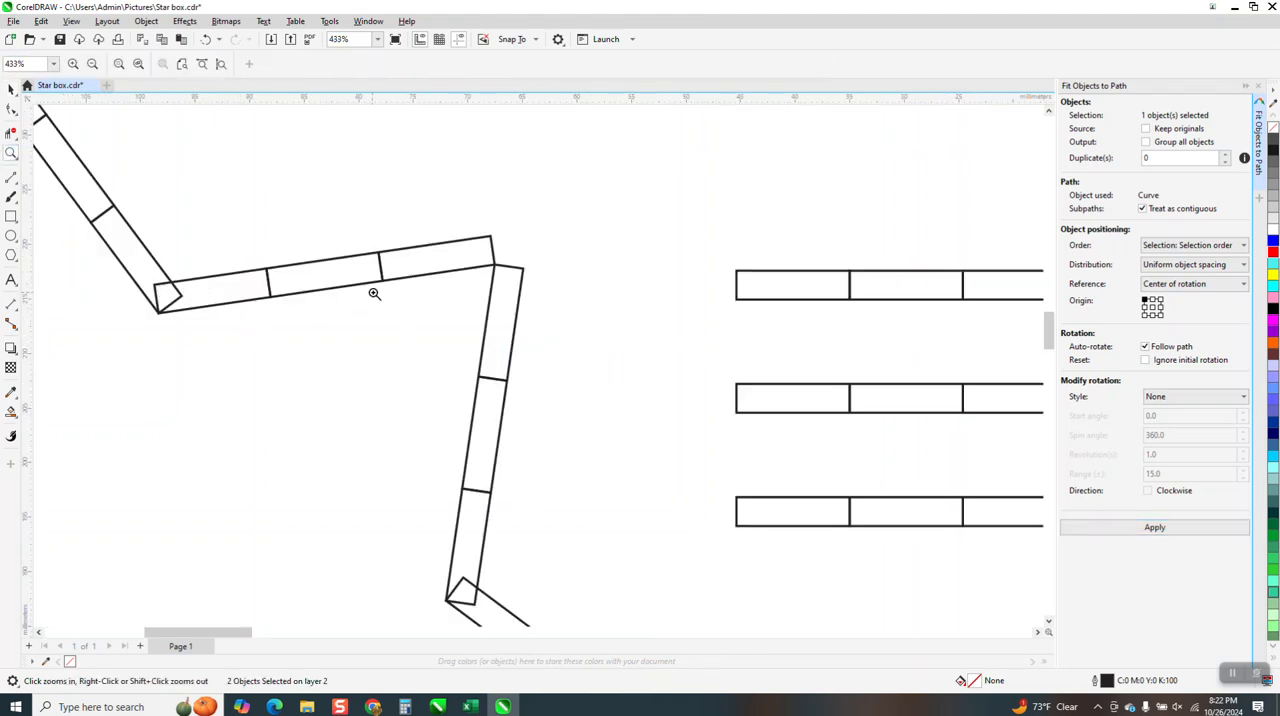
pyautogui.scroll(-8, 421, 269)
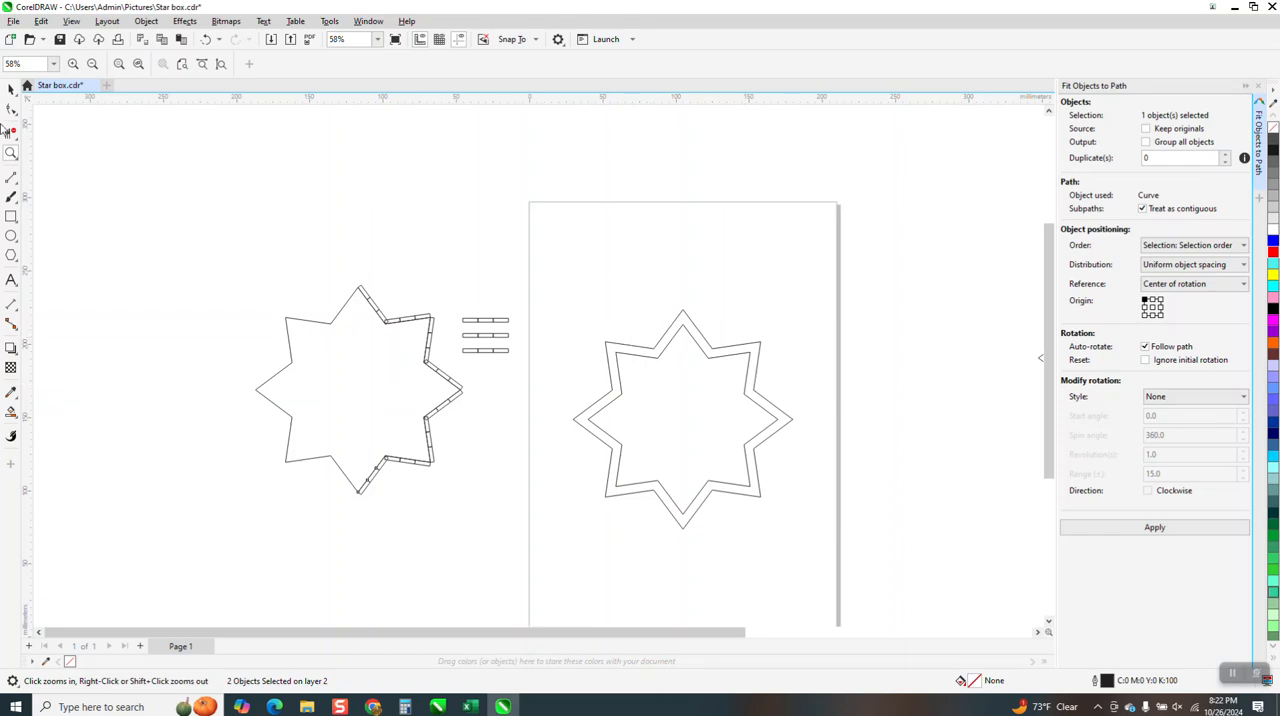
pyautogui.click(11, 88)
pyautogui.moveTo(188, 244); pyautogui.dragTo(470, 491)
pyautogui.moveTo(457, 292); pyautogui.dragTo(534, 214)
# Group the star's line segments with the fitted rectangle groups, and center the result on the page
pyautogui.moveTo(229, 277)
pyautogui.mouseDown()
pyautogui.moveTo(229, 343)
pyautogui.moveTo(522, 559)
pyautogui.mouseUp()
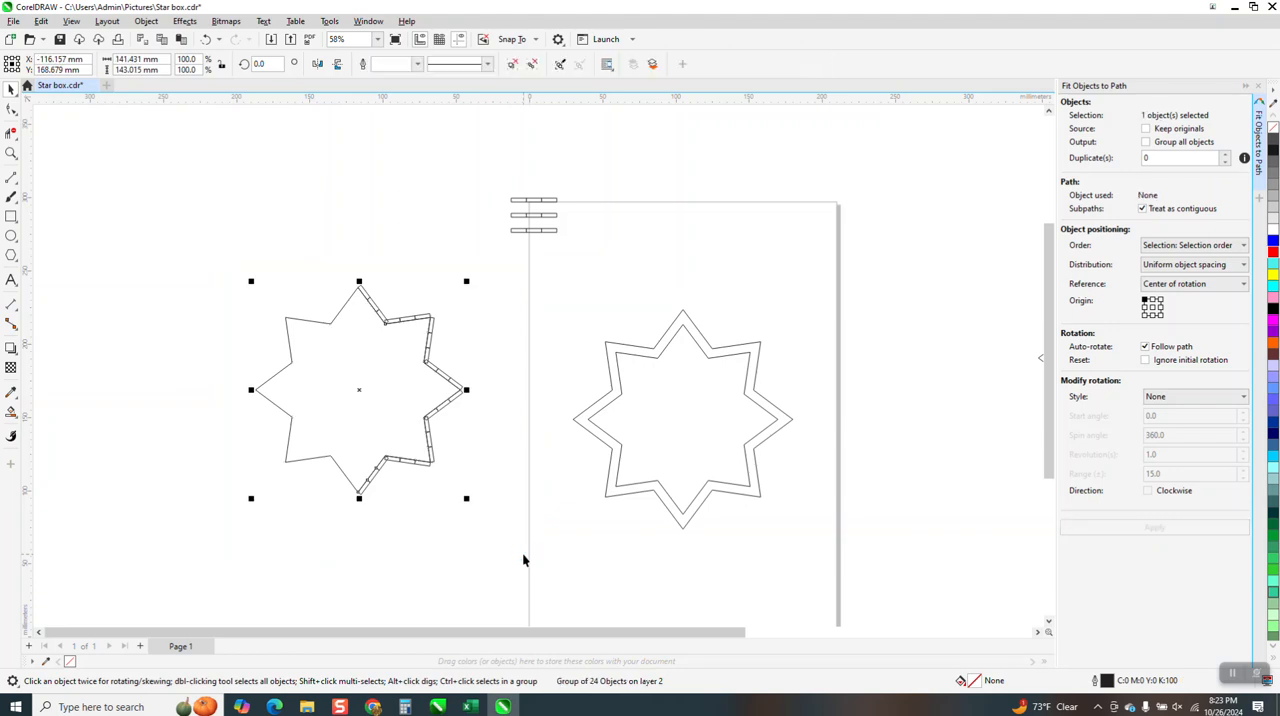
pyautogui.press('p')
# Examine how the slot rectangles sit between the inner and outer star outlines, selecting the outer eight-pointed star to compare
pyautogui.click(11, 153)
pyautogui.moveTo(684, 322)
pyautogui.mouseDown()
pyautogui.moveTo(743, 337)
pyautogui.moveTo(883, 434)
pyautogui.mouseUp()
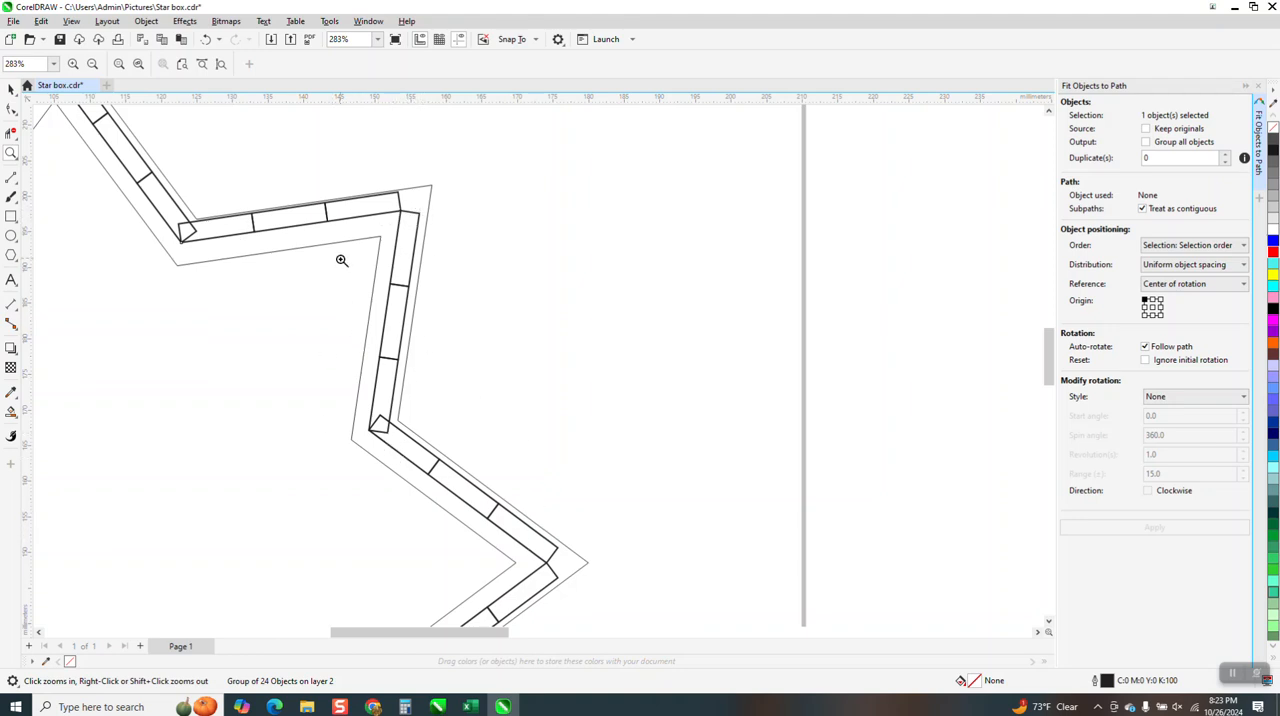
pyautogui.click(9, 88)
pyautogui.click(437, 185)
pyautogui.click(424, 187)
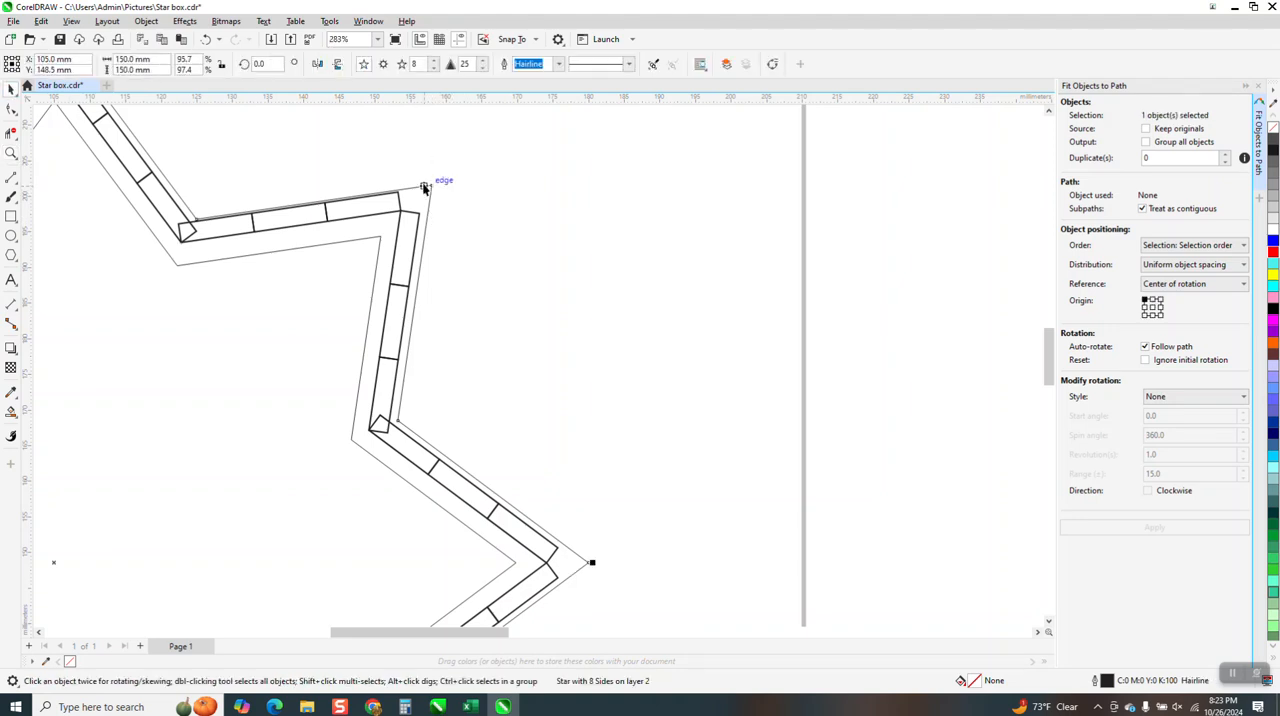
pyautogui.scroll(-4, 635, 230)
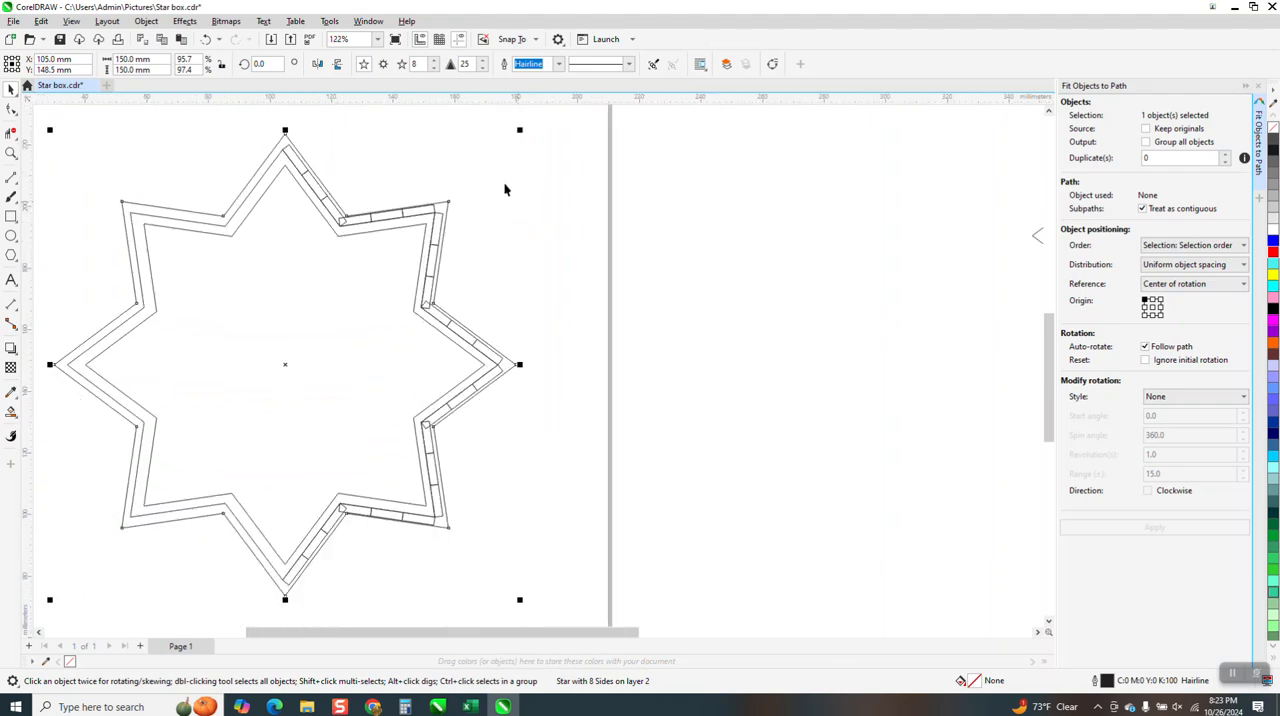
pyautogui.scroll(-3, 513, 201)
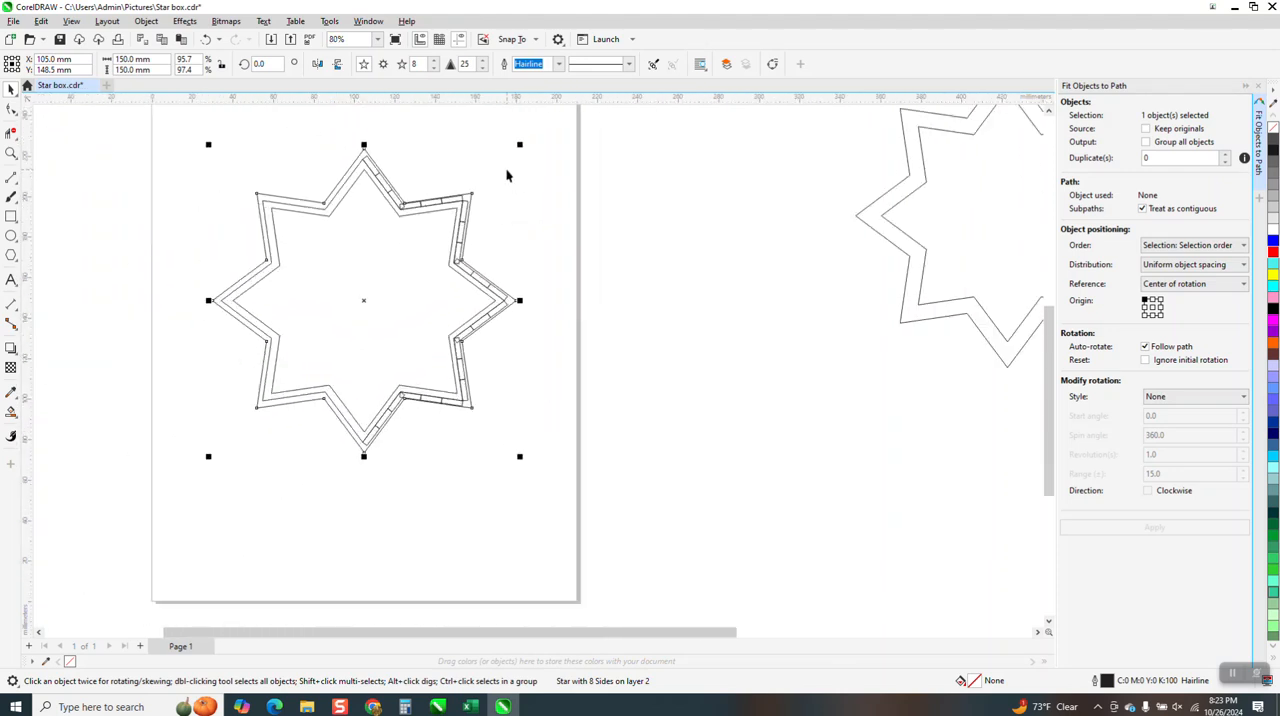
# Examine how the slot rectangles overlap at the star's inner corner just above its rightmost point
pyautogui.click(11, 153)
pyautogui.moveTo(437, 229); pyautogui.dragTo(570, 300)
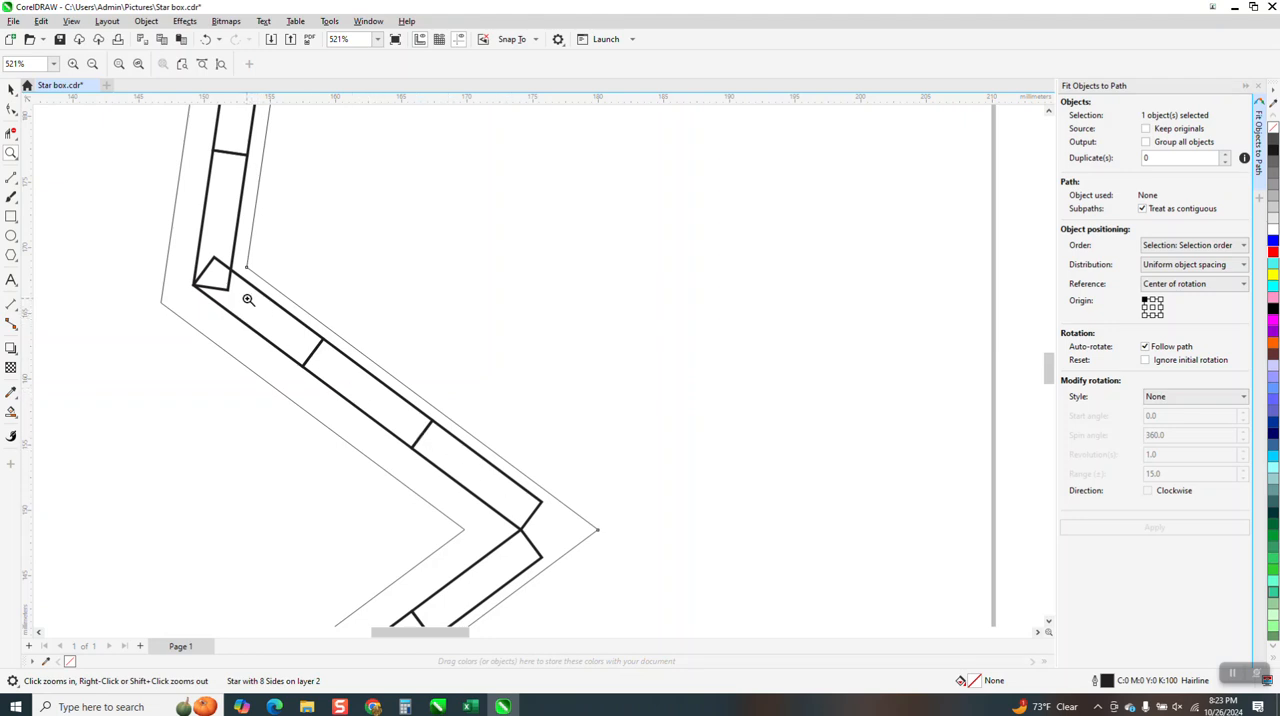
pyautogui.moveTo(284, 232); pyautogui.dragTo(173, 320)
pyautogui.scroll(-2, 215, 245)
pyautogui.click(11, 90)
pyautogui.scroll(-2, 316, 225)
pyautogui.scroll(-2, 352, 302)
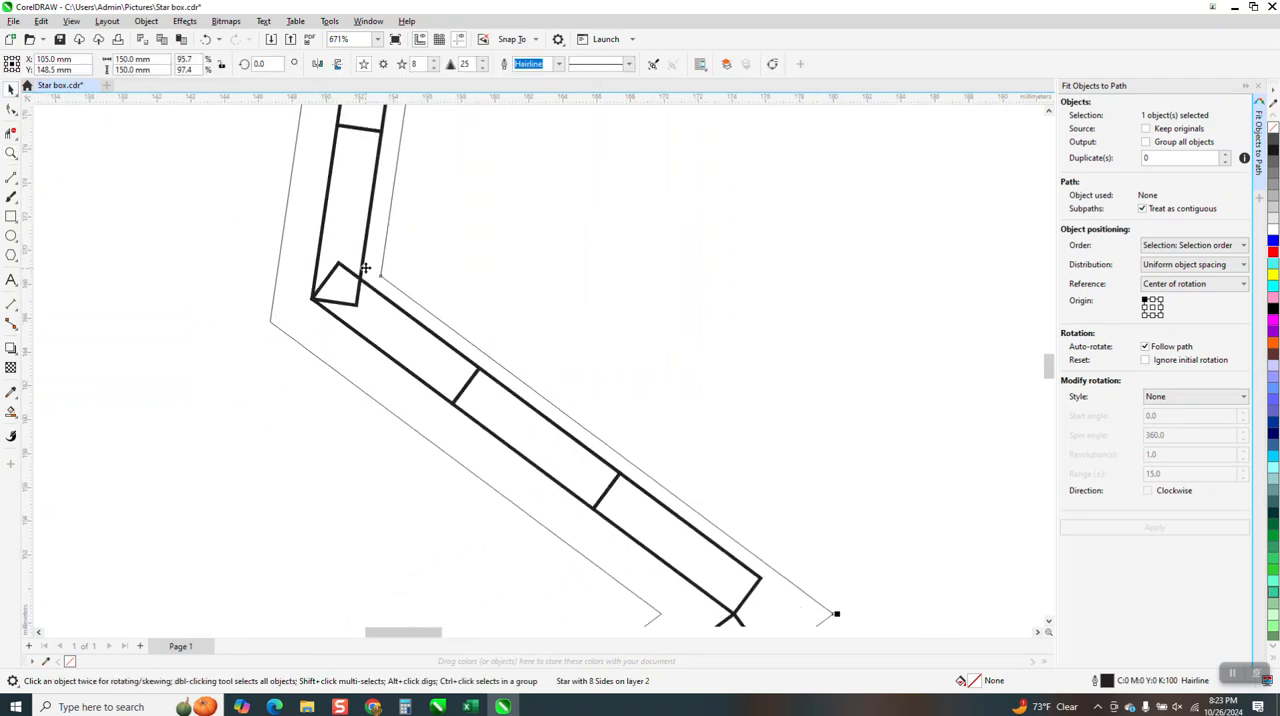
pyautogui.scroll(-3, 415, 252)
pyautogui.scroll(-5, 420, 245)
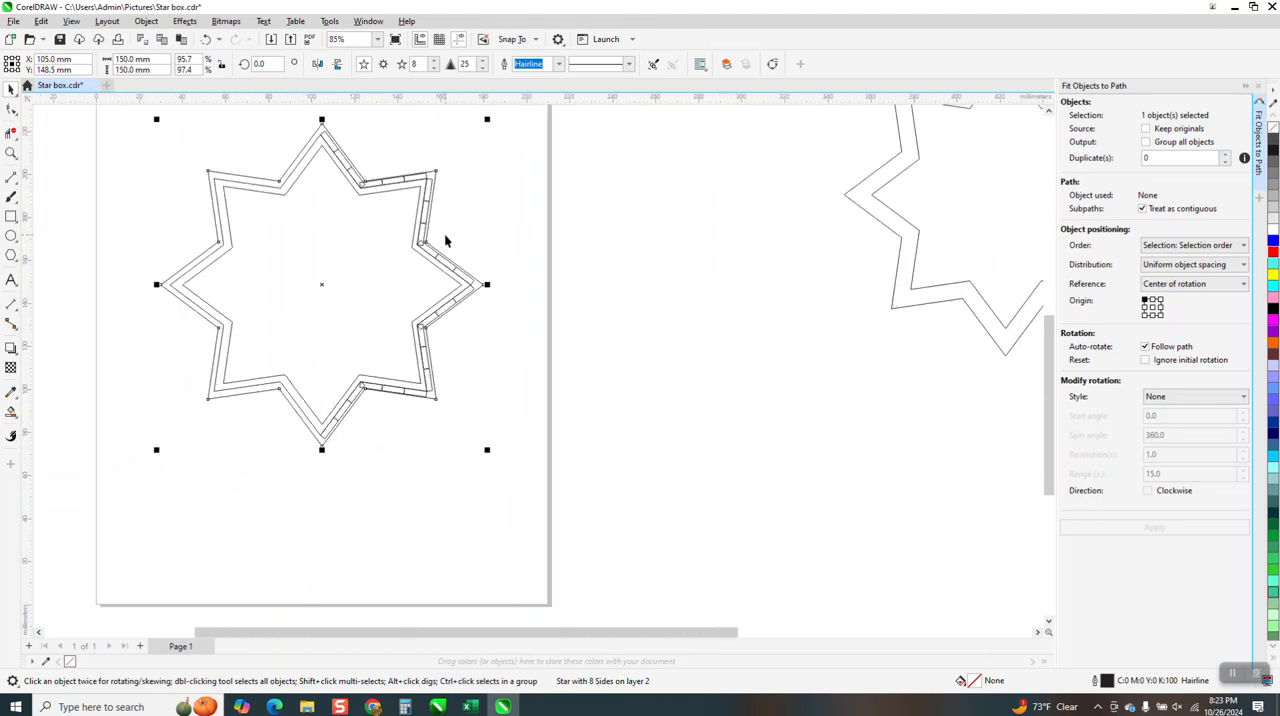
# Undo the centering of the star group on the page, and nudge the group one step farther left
pyautogui.click(206, 39)
pyautogui.scroll(-4, 600, 275)
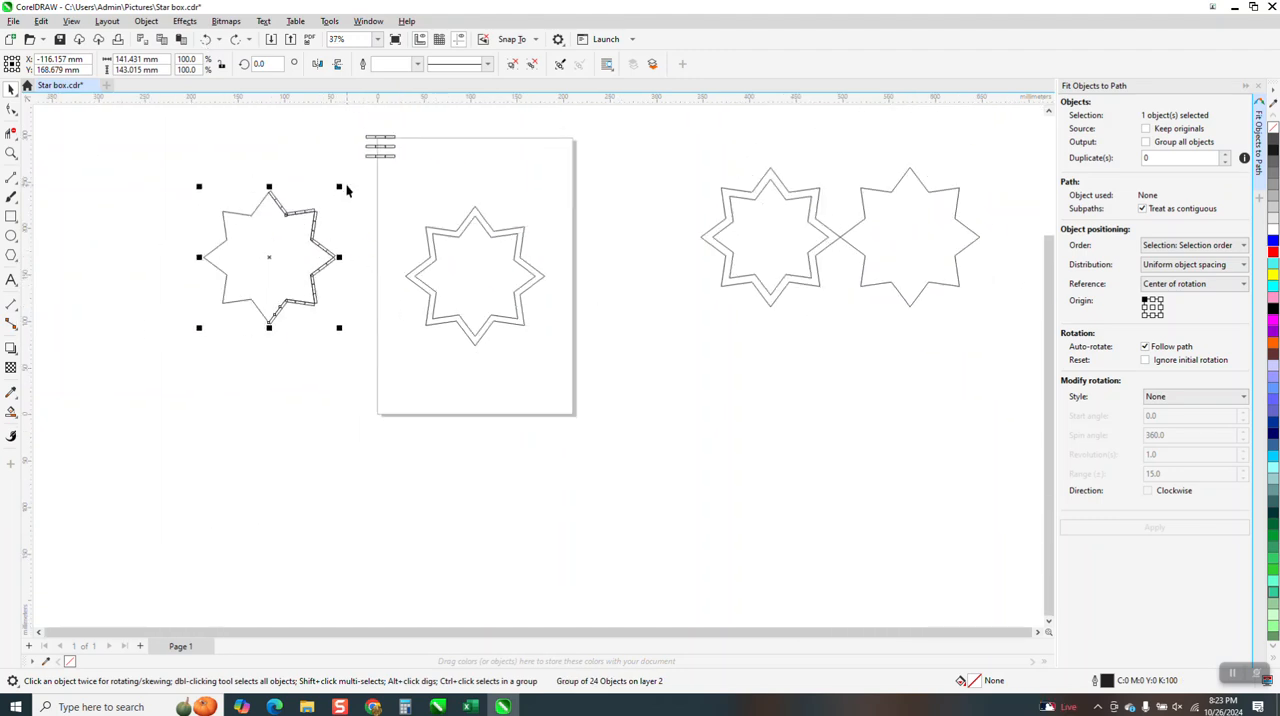
pyautogui.click(253, 213)
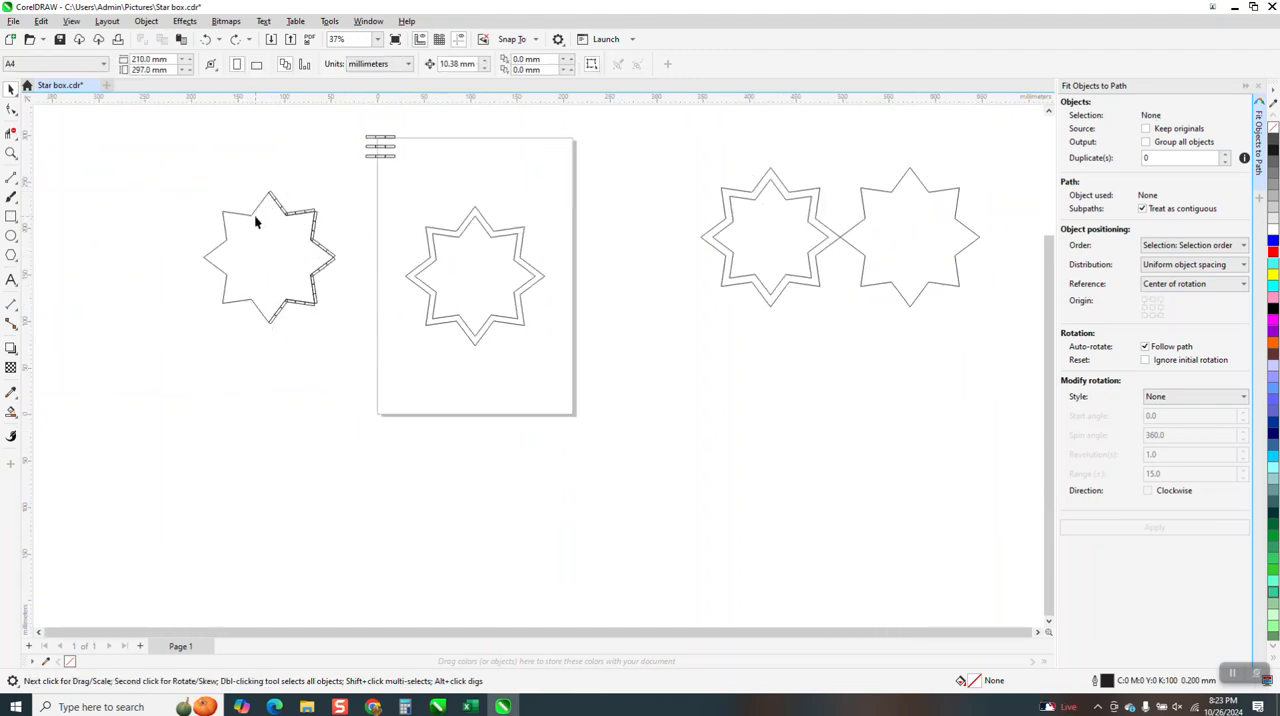
pyautogui.click(253, 213)
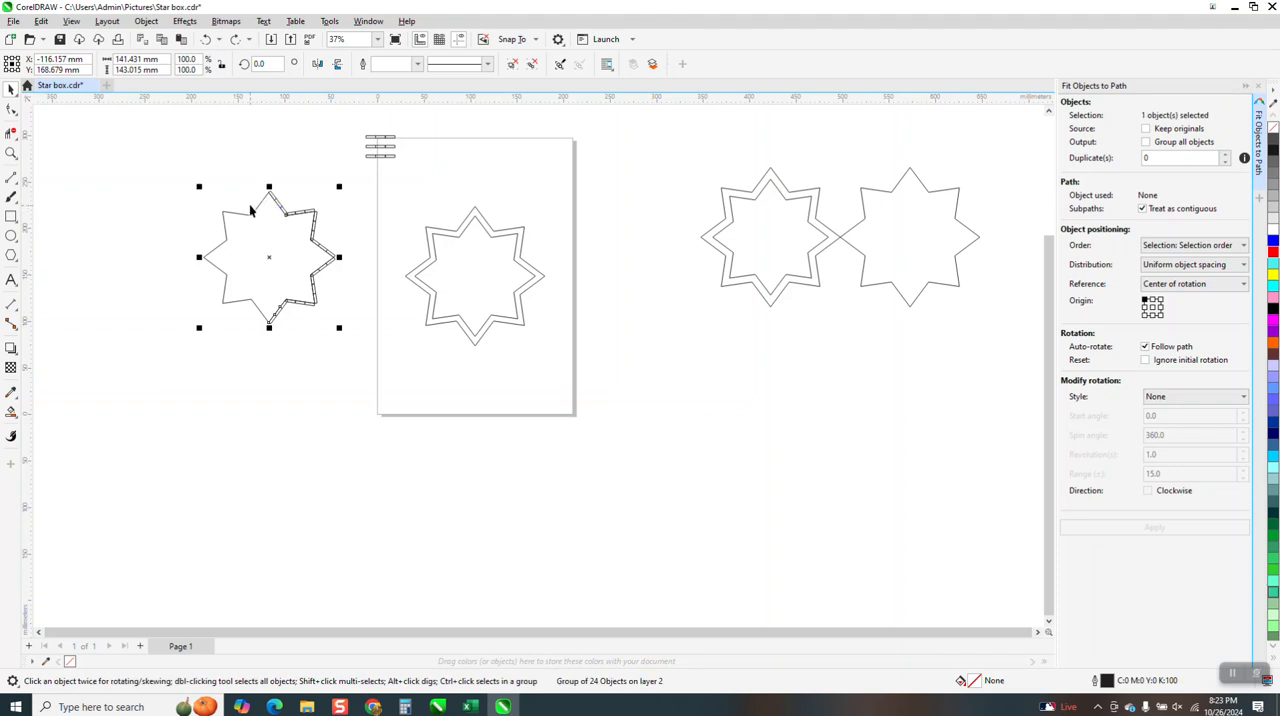
pyautogui.press('Left')
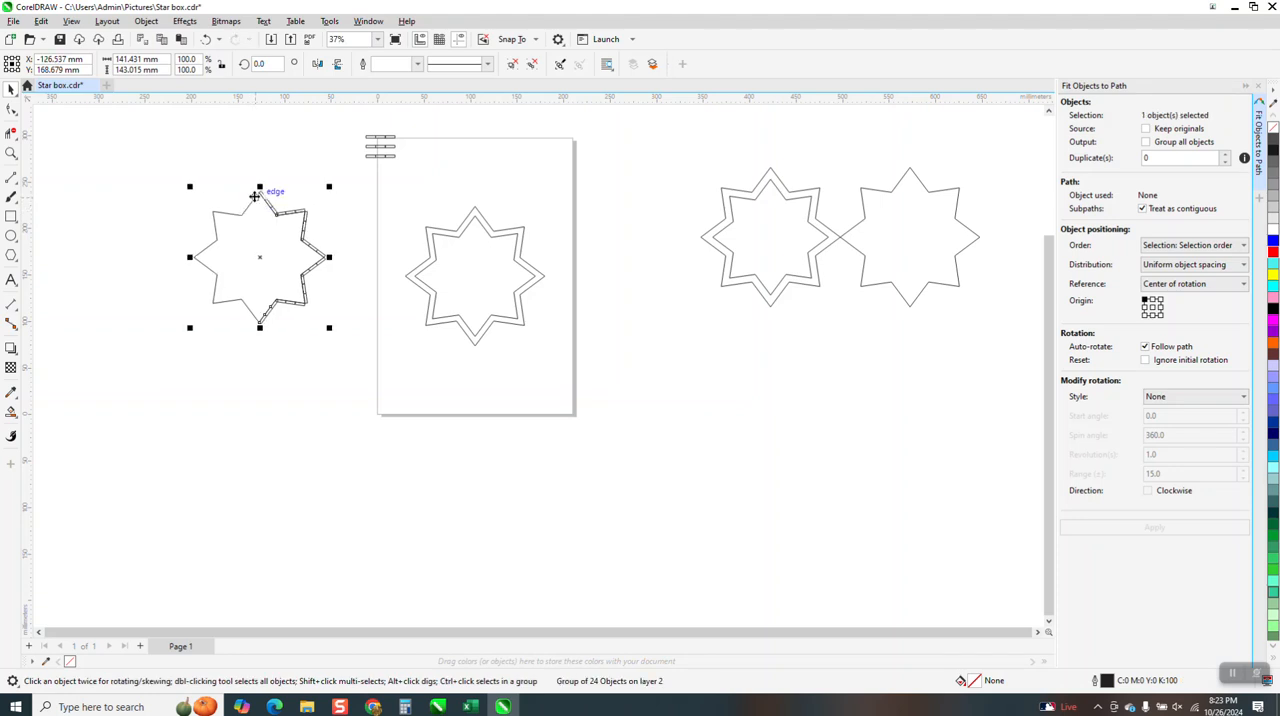
# Ungroup the star into its separate line segments and fitted rectangle groups
pyautogui.click(146, 21)
pyautogui.moveTo(168, 250)
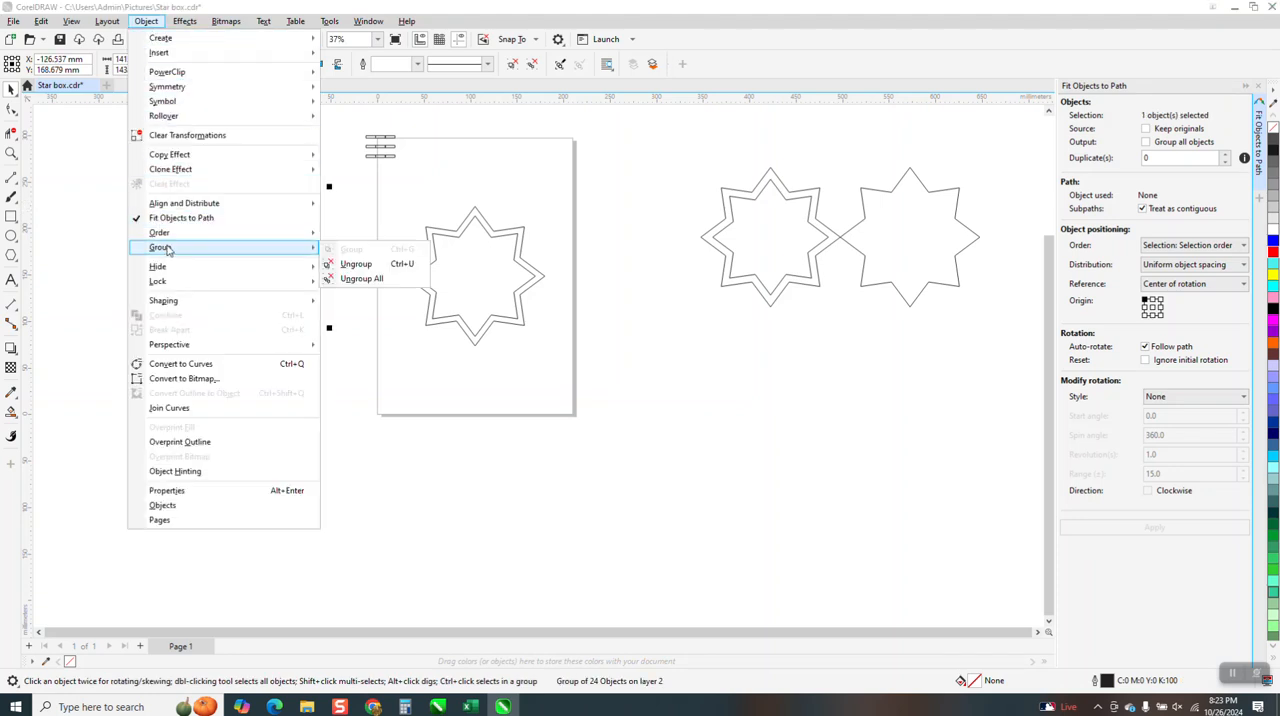
pyautogui.click(362, 264)
pyautogui.click(290, 224)
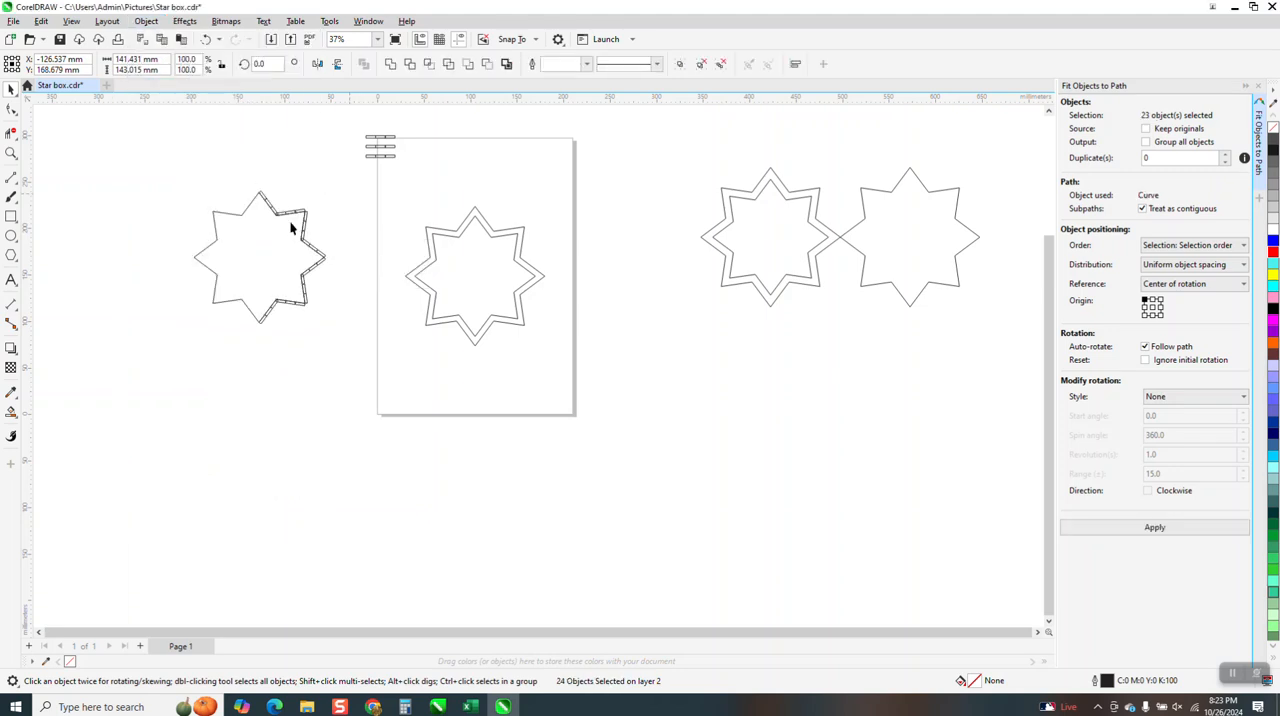
# Separate the line segments of the star's left half from the fitted rectangle groups by moving them four nudges left
pyautogui.click(213, 238)
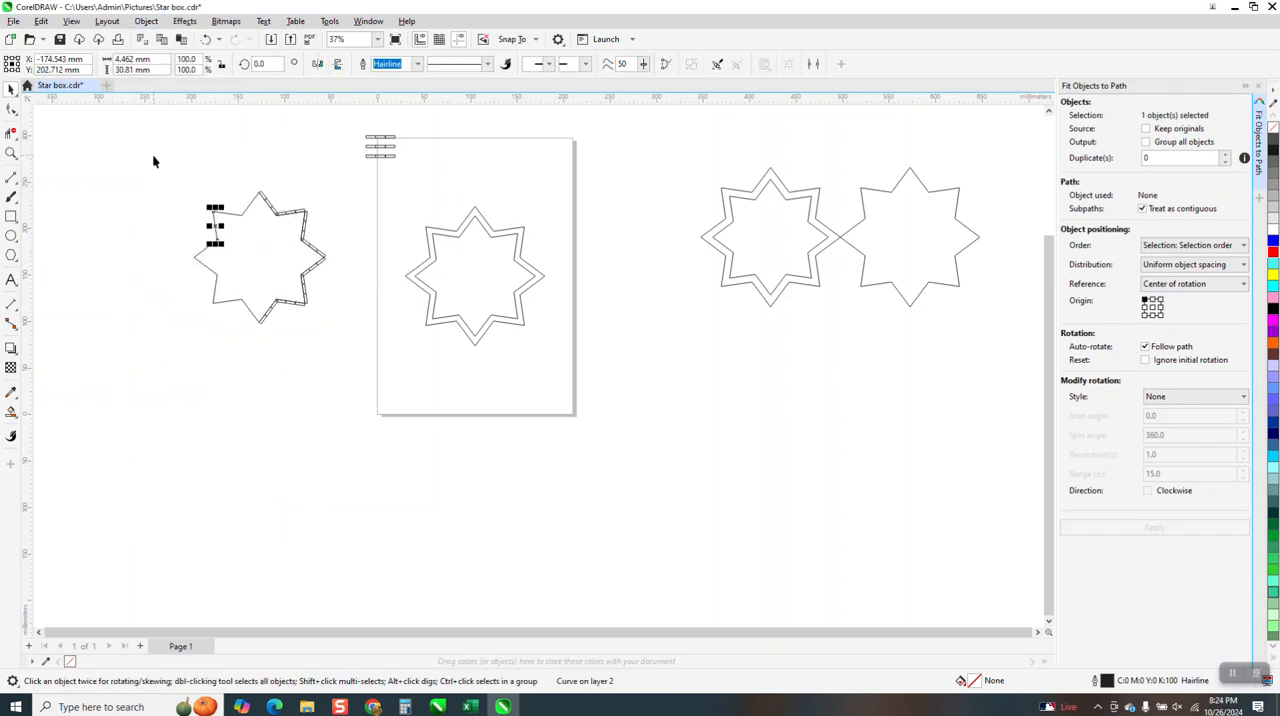
pyautogui.moveTo(152, 149); pyautogui.dragTo(250, 311)
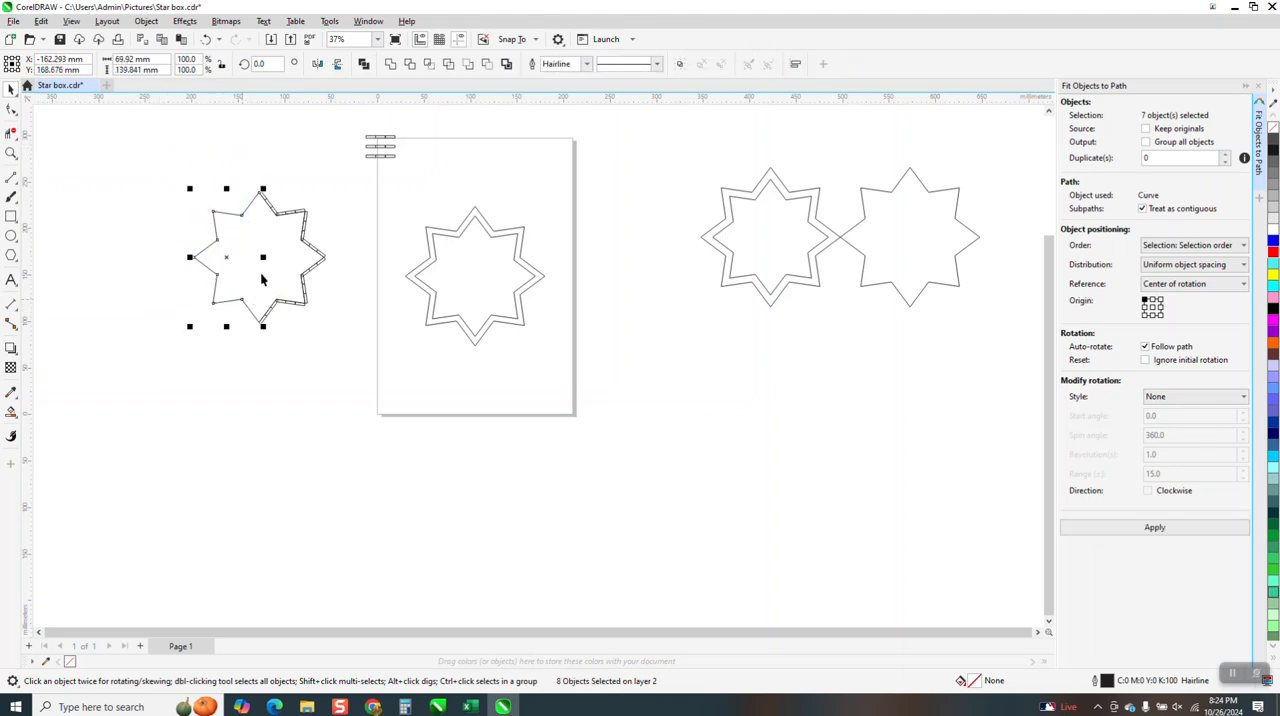
pyautogui.press('Left')
pyautogui.press('Left')
pyautogui.press('Left')
pyautogui.press('Left')
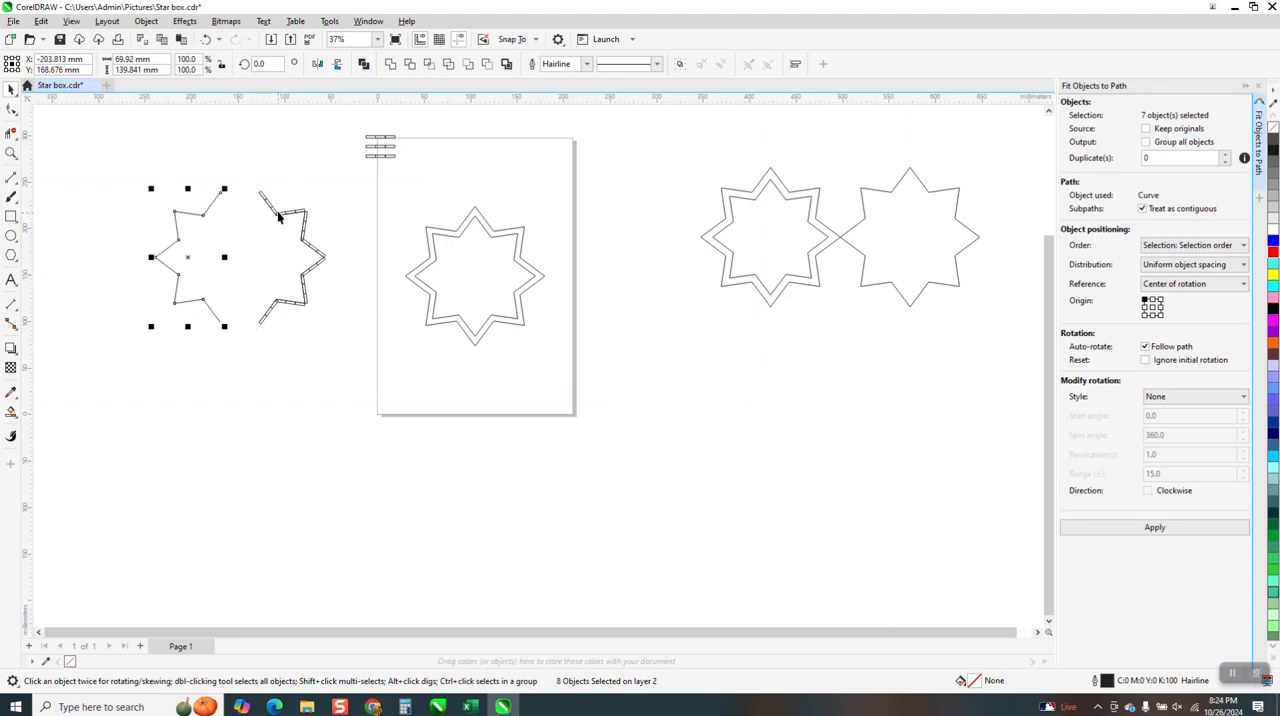
# Duplicate the rectangle group on the right edge of the star's top point, and nudge the copy to the right
pyautogui.click(12, 153)
pyautogui.moveTo(263, 186); pyautogui.dragTo(298, 220)
pyautogui.rightClick(365, 245)
pyautogui.rightClick(371, 243)
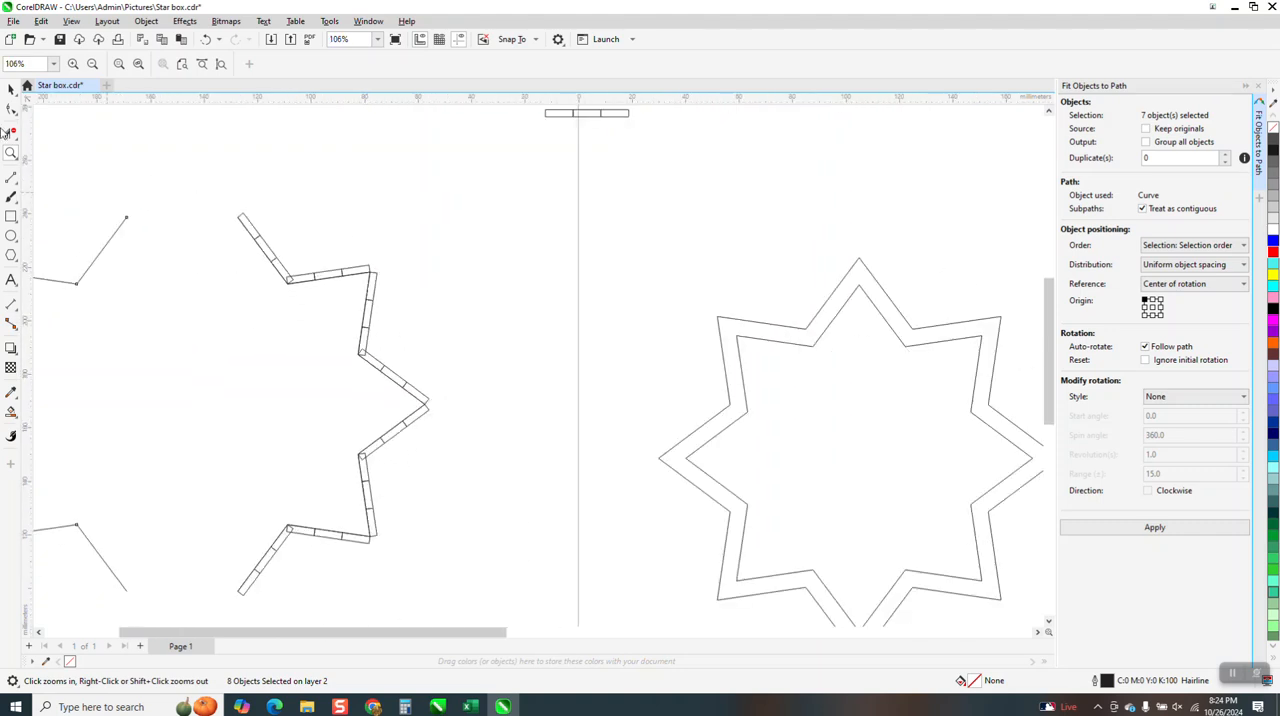
pyautogui.click(12, 91)
pyautogui.click(260, 263)
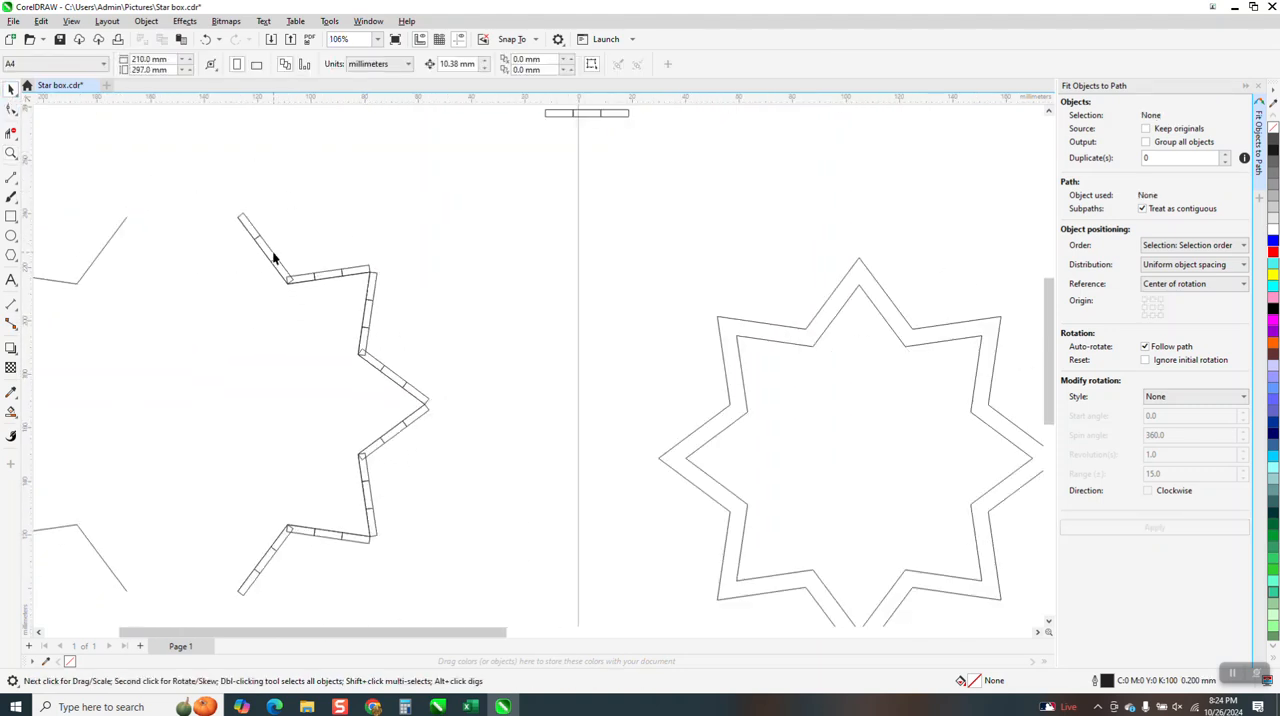
pyautogui.click(274, 258)
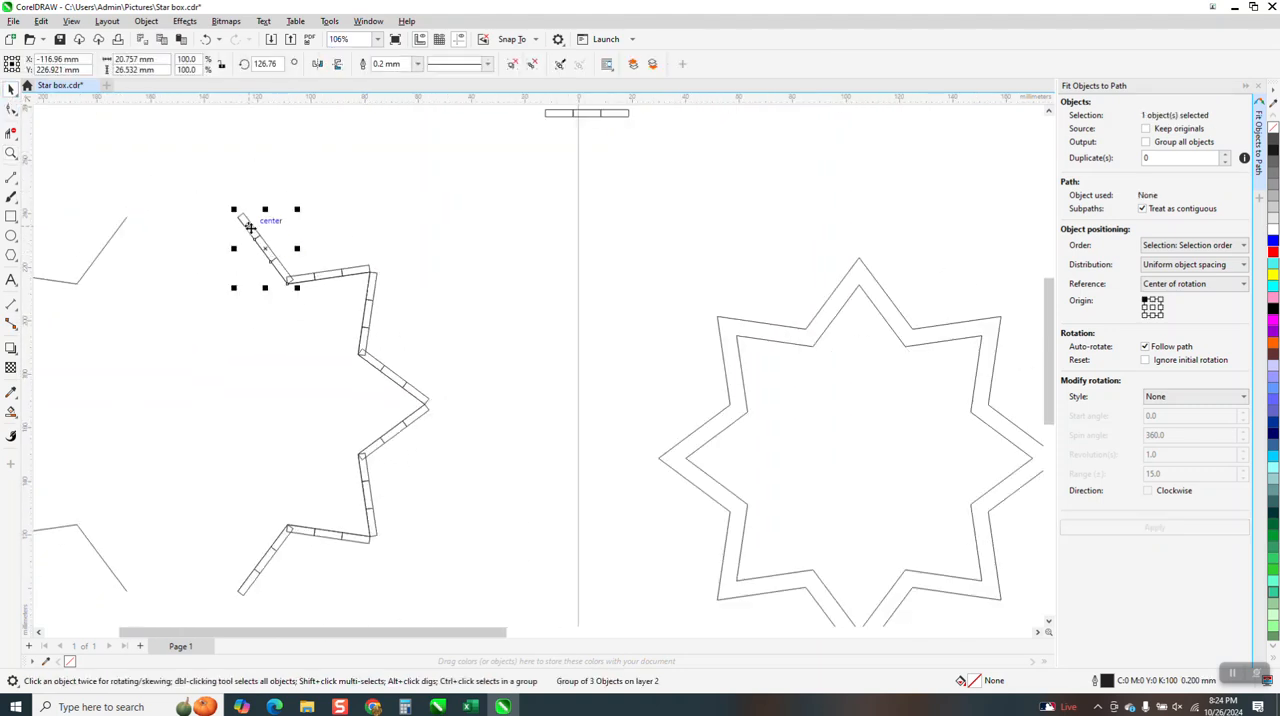
pyautogui.moveTo(250, 225); pyautogui.dragTo(280, 203)
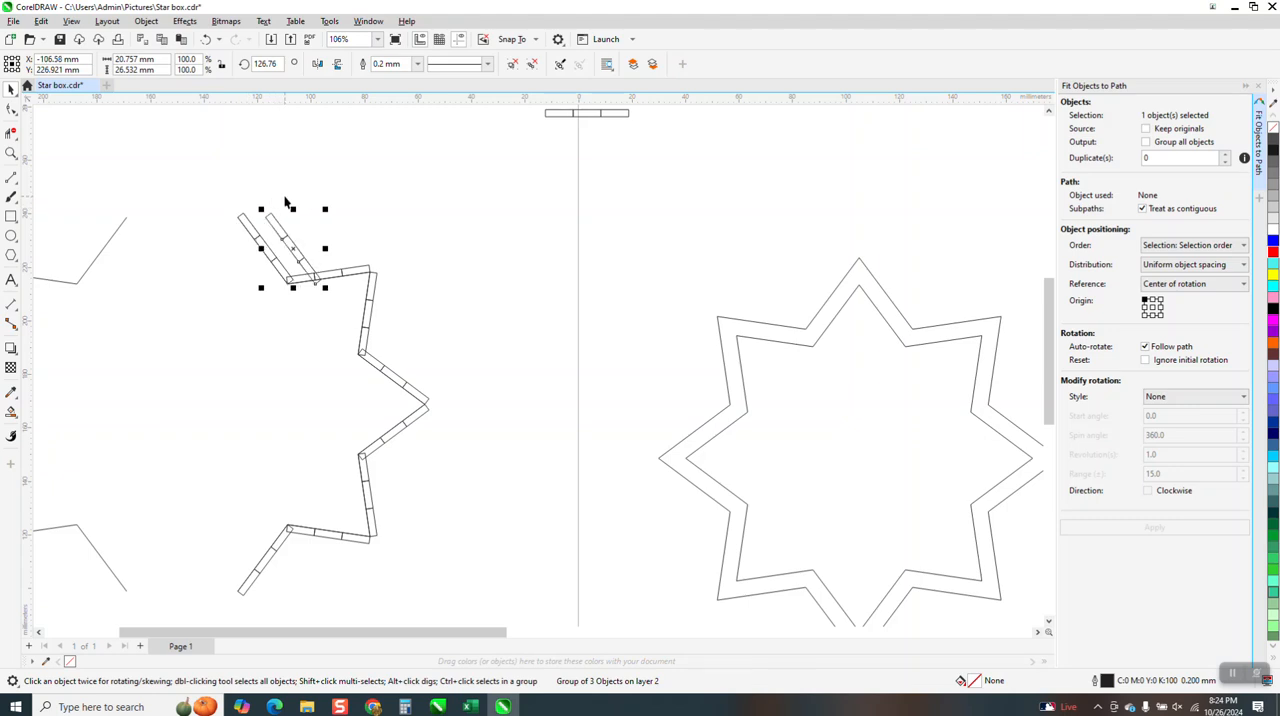
pyautogui.press('Right')
# Duplicate the rectangle group on the upper edge of the upper-right point, and nudge the copy right to match the first copy
pyautogui.click(367, 267)
pyautogui.press('KP_Add')
pyautogui.press('Right')
pyautogui.press('Right')
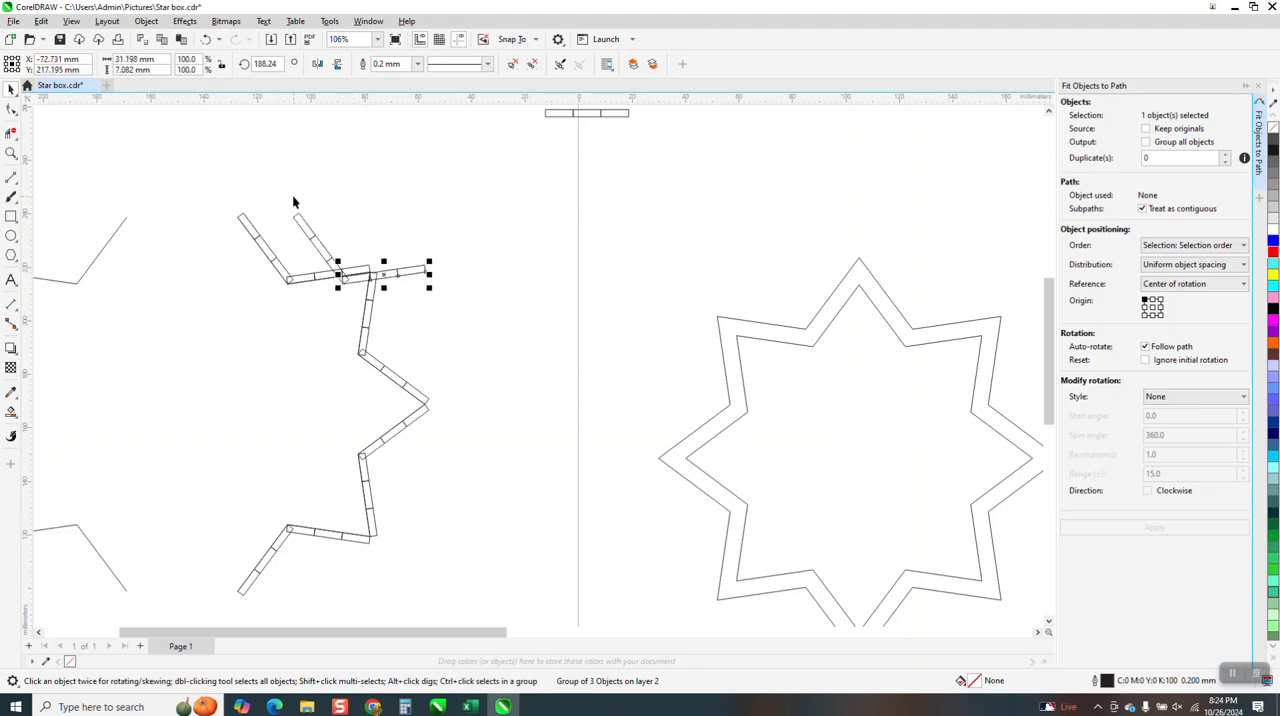
# Move both duplicated rectangle groups together to the left, over the top of the separated line segments
pyautogui.moveTo(291, 201); pyautogui.dragTo(440, 306)
pyautogui.scroll(-2, 506, 303)
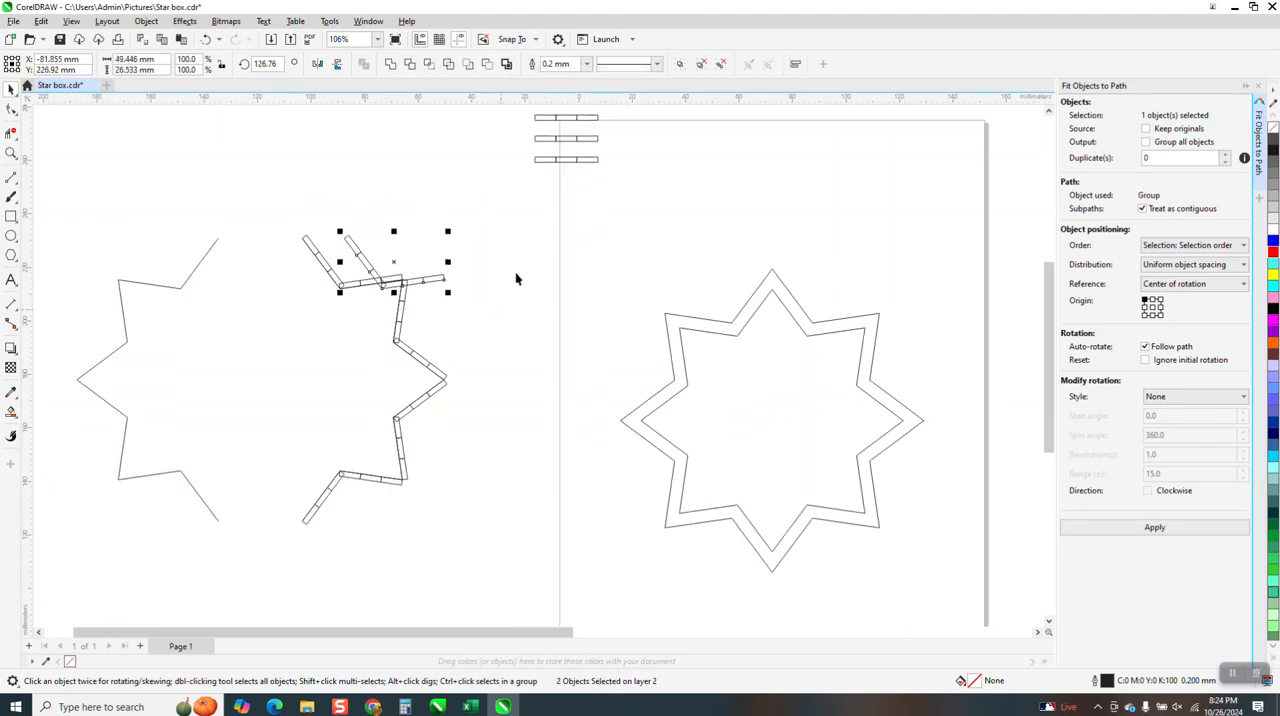
pyautogui.press('Left')
pyautogui.press('Left')
pyautogui.press('Left')
pyautogui.press('Left')
pyautogui.press('Left')
pyautogui.press('Left')
pyautogui.press('Left')
pyautogui.press('Left')
pyautogui.press('Left')
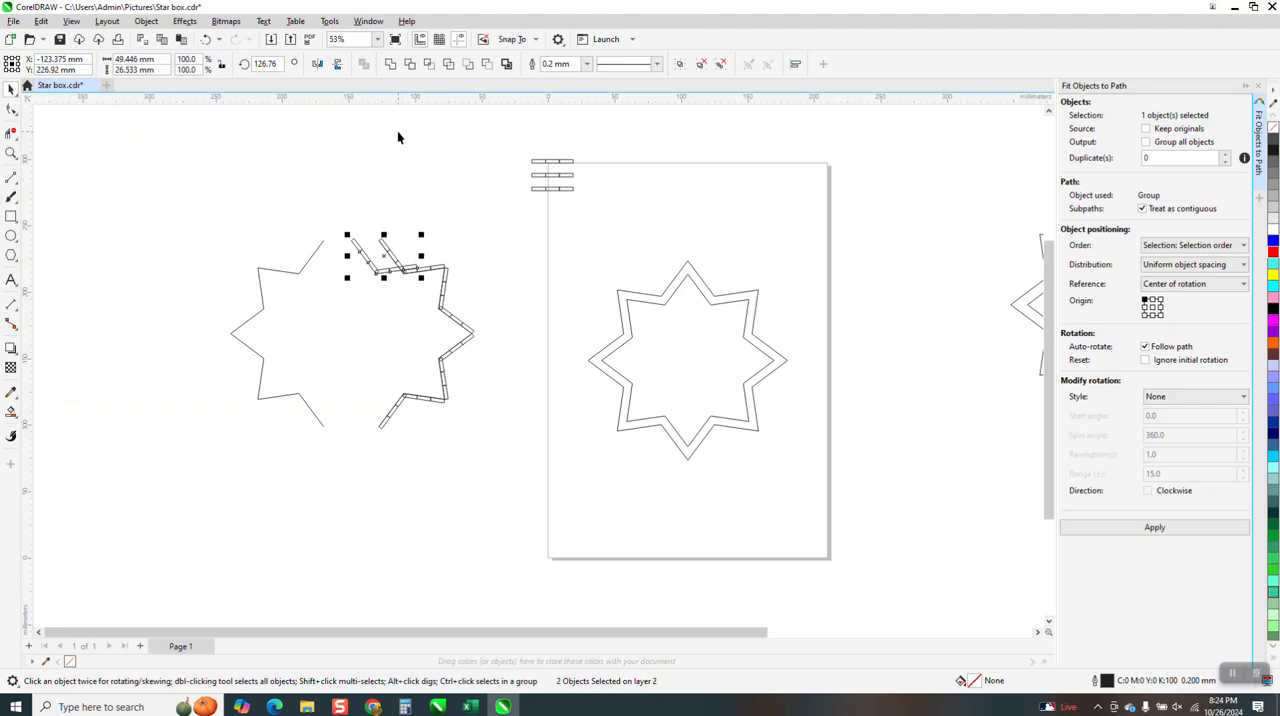
pyautogui.press('Left')
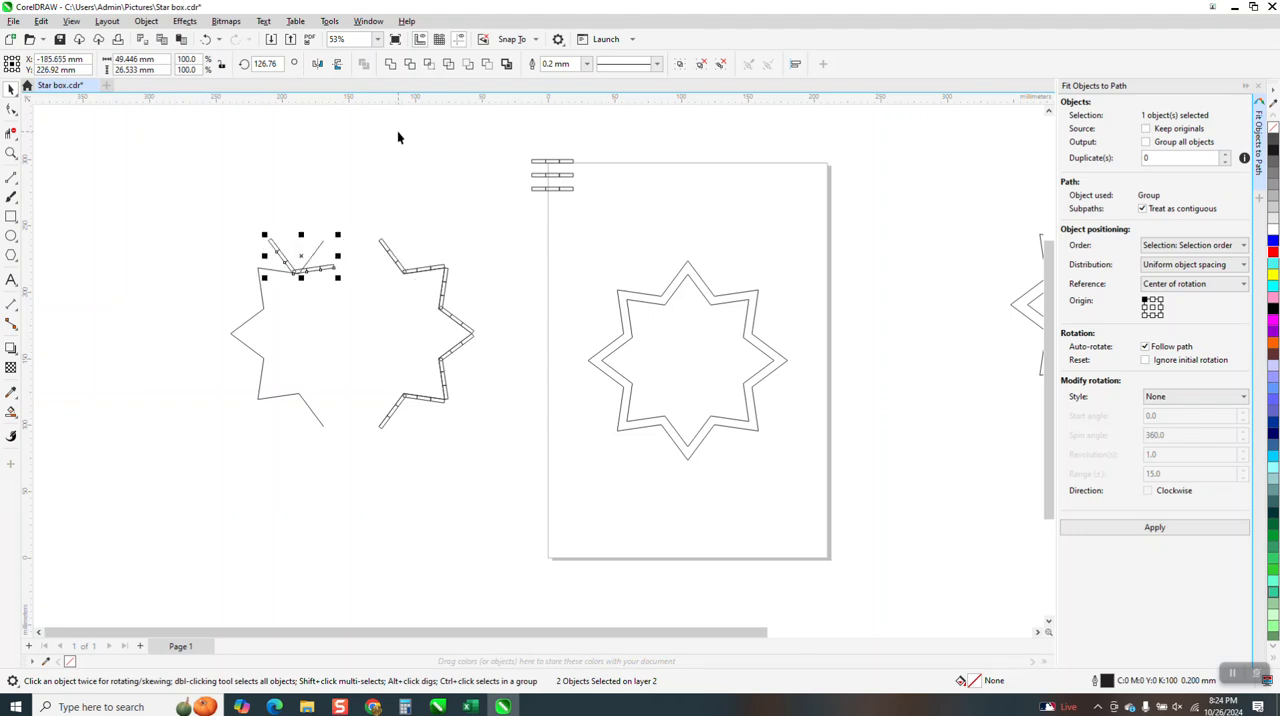
# Try mirroring the duplicated pair vertically and horizontally, and undo the flips along with the last two nudges
pyautogui.click(338, 64)
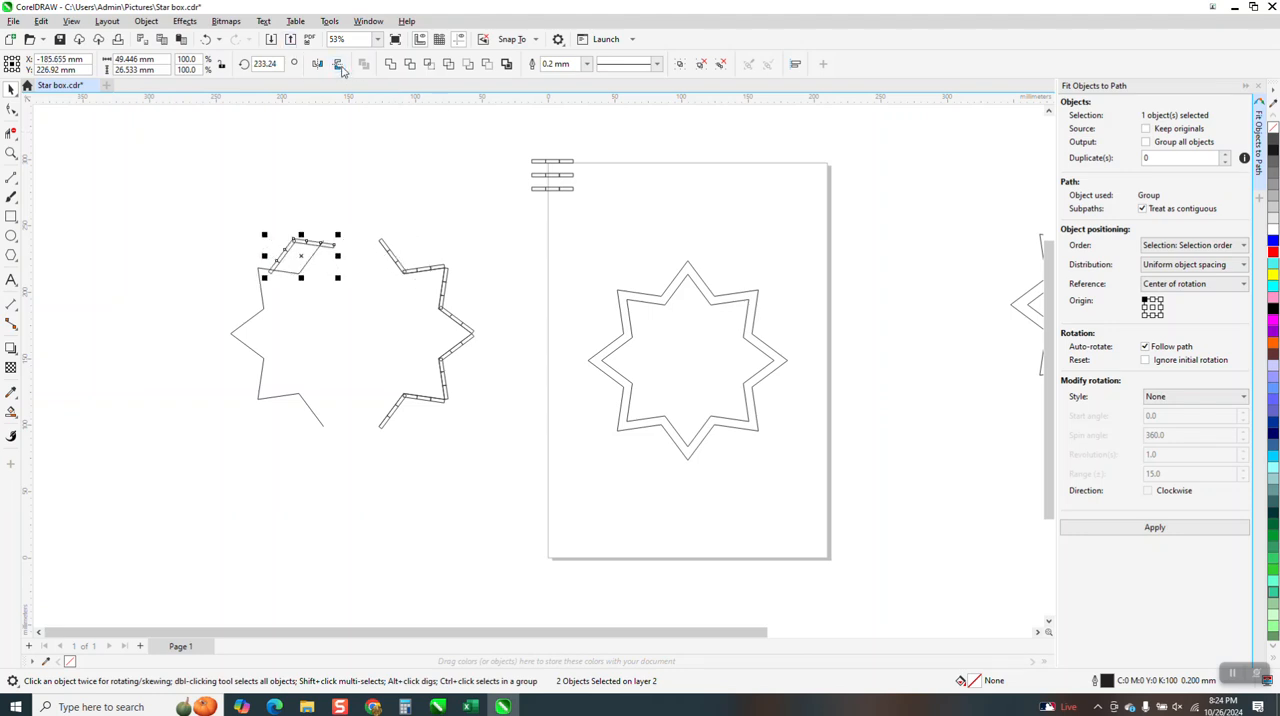
pyautogui.click(318, 64)
pyautogui.click(318, 64)
pyautogui.click(205, 39)
pyautogui.click(205, 39)
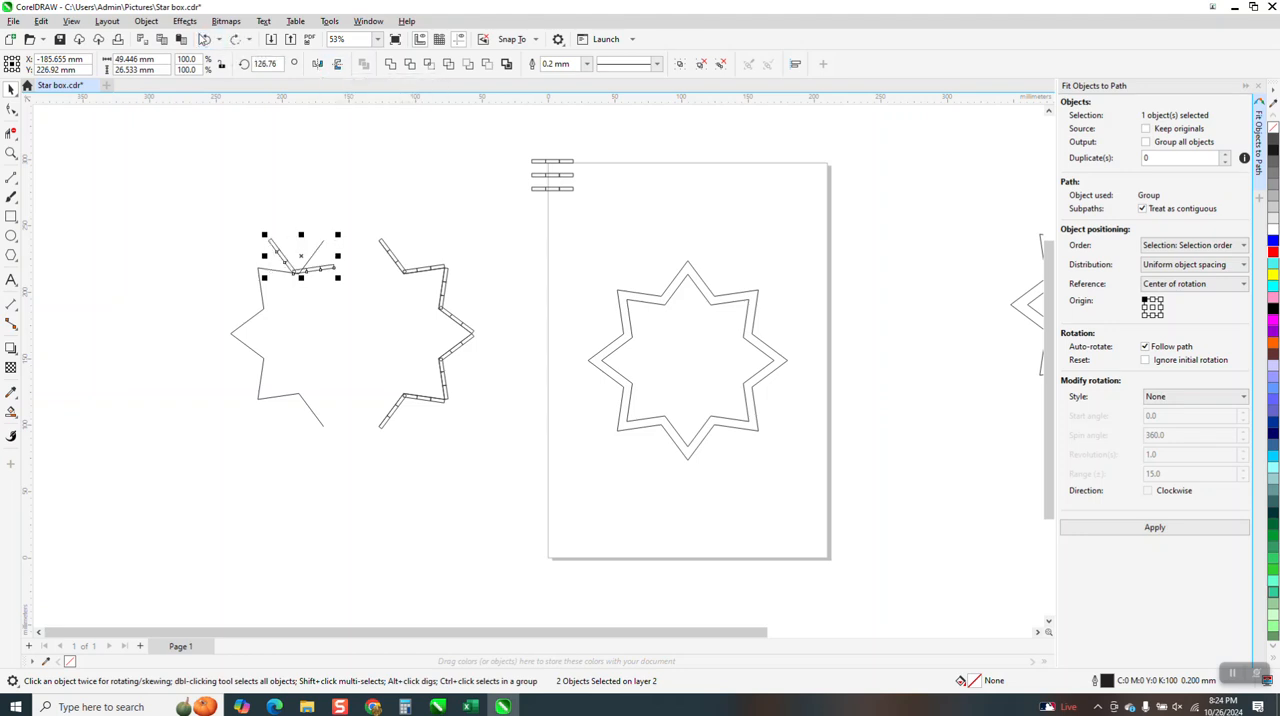
pyautogui.click(337, 64)
pyautogui.click(337, 64)
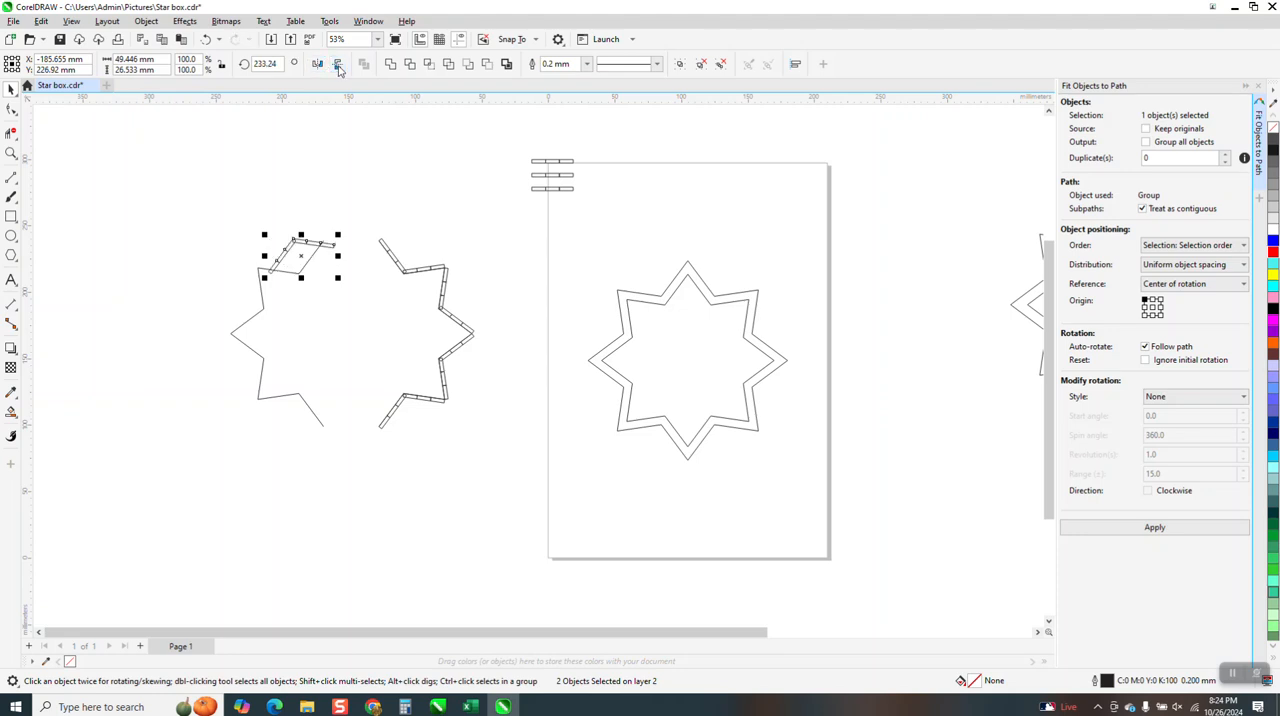
pyautogui.click(205, 39)
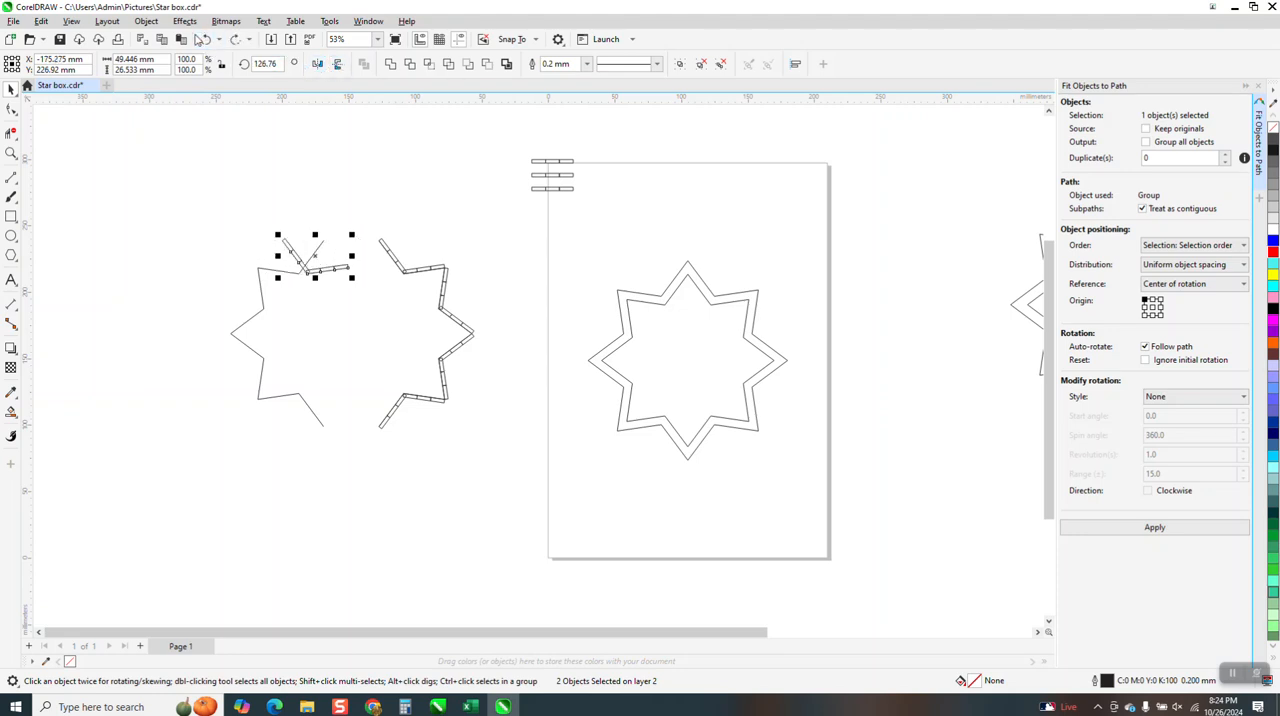
pyautogui.click(201, 39)
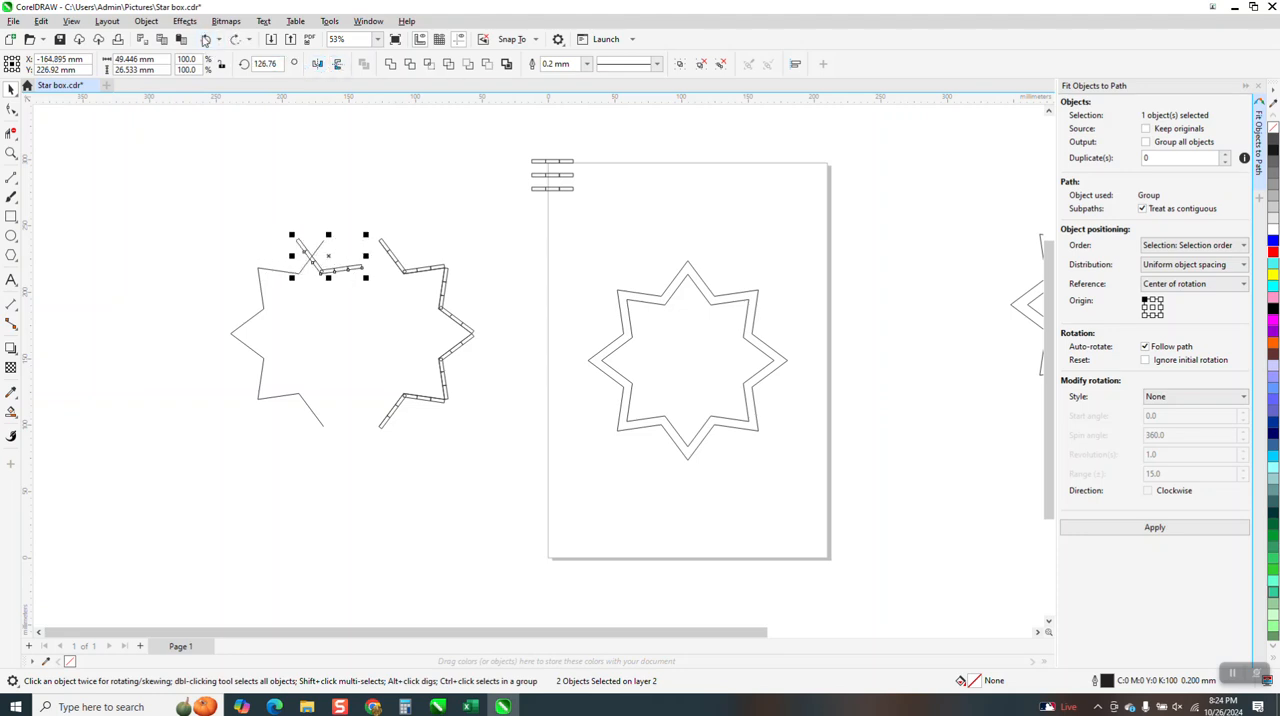
# Mirror the duplicated pair horizontally and nudge it left onto the two upper-left line segments
pyautogui.click(317, 65)
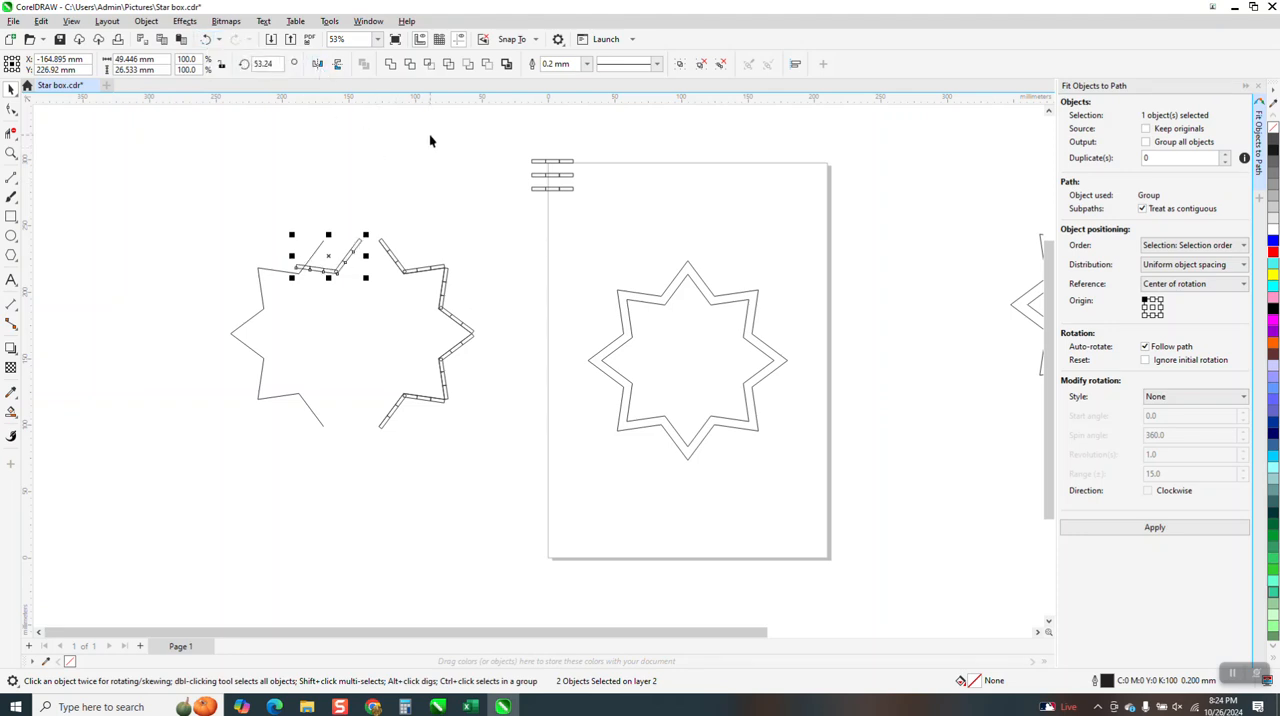
pyautogui.press('Left')
pyautogui.press('Left')
pyautogui.press('Left')
pyautogui.press('Left')
pyautogui.press('Left')
pyautogui.press('Left')
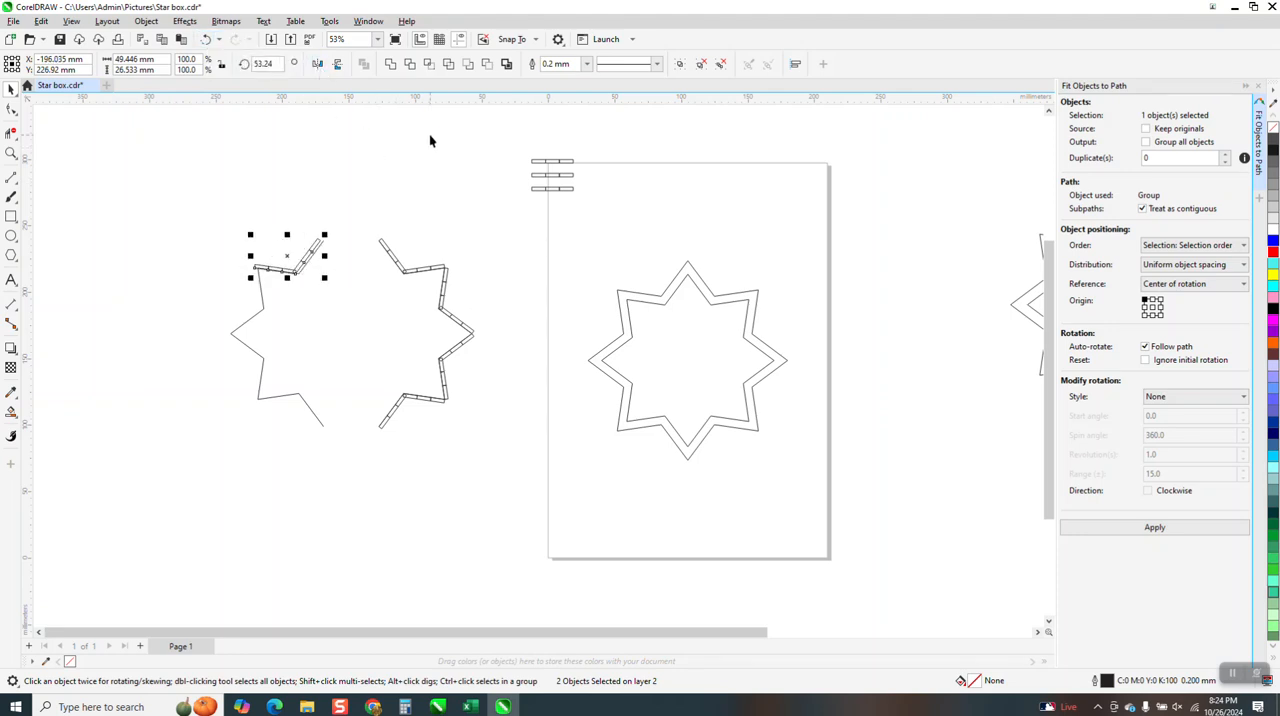
# Check the mirrored pair against the upper-left segments, undo its last moves, and delete the pair
pyautogui.click(11, 153)
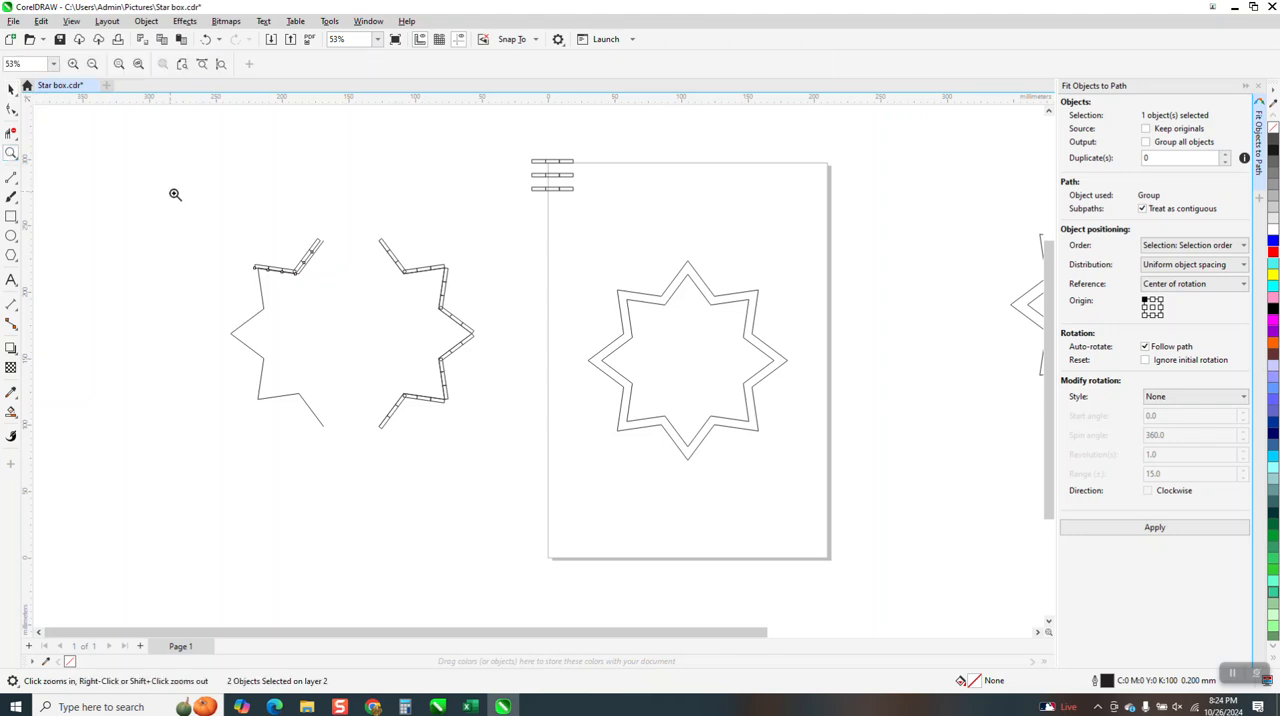
pyautogui.click(413, 326)
pyautogui.rightClick(390, 310)
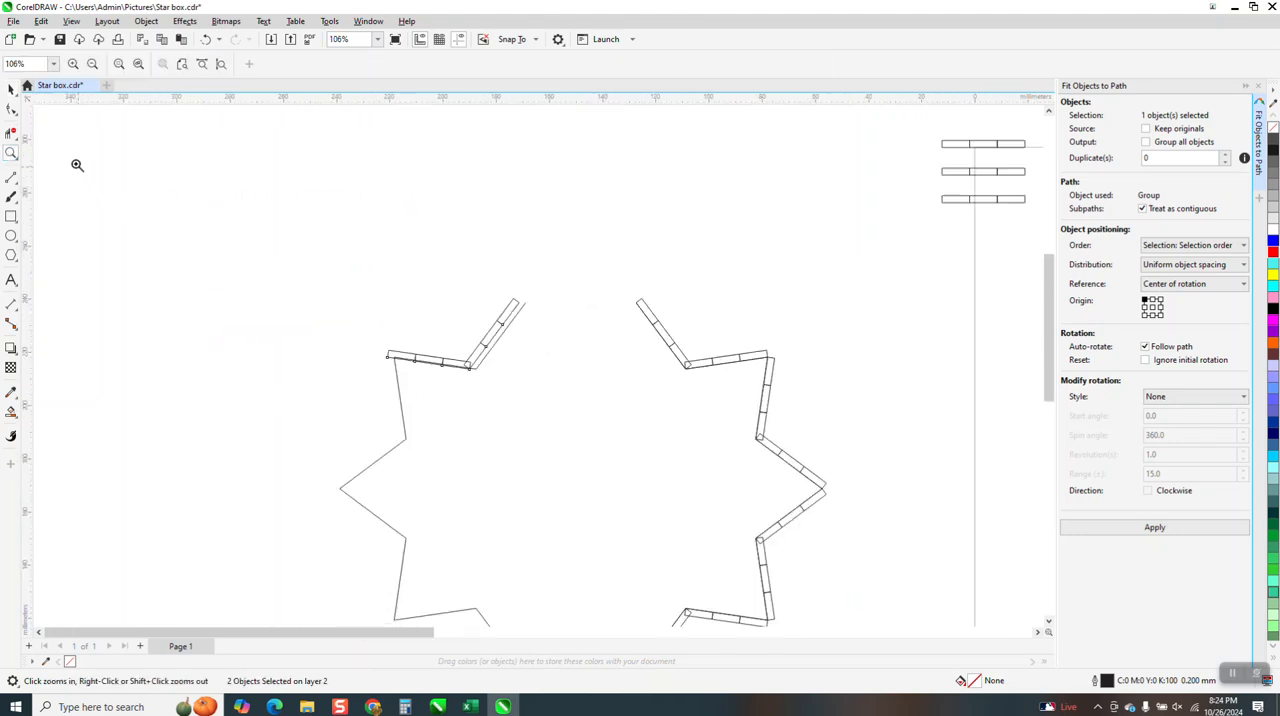
pyautogui.rightClick(167, 190)
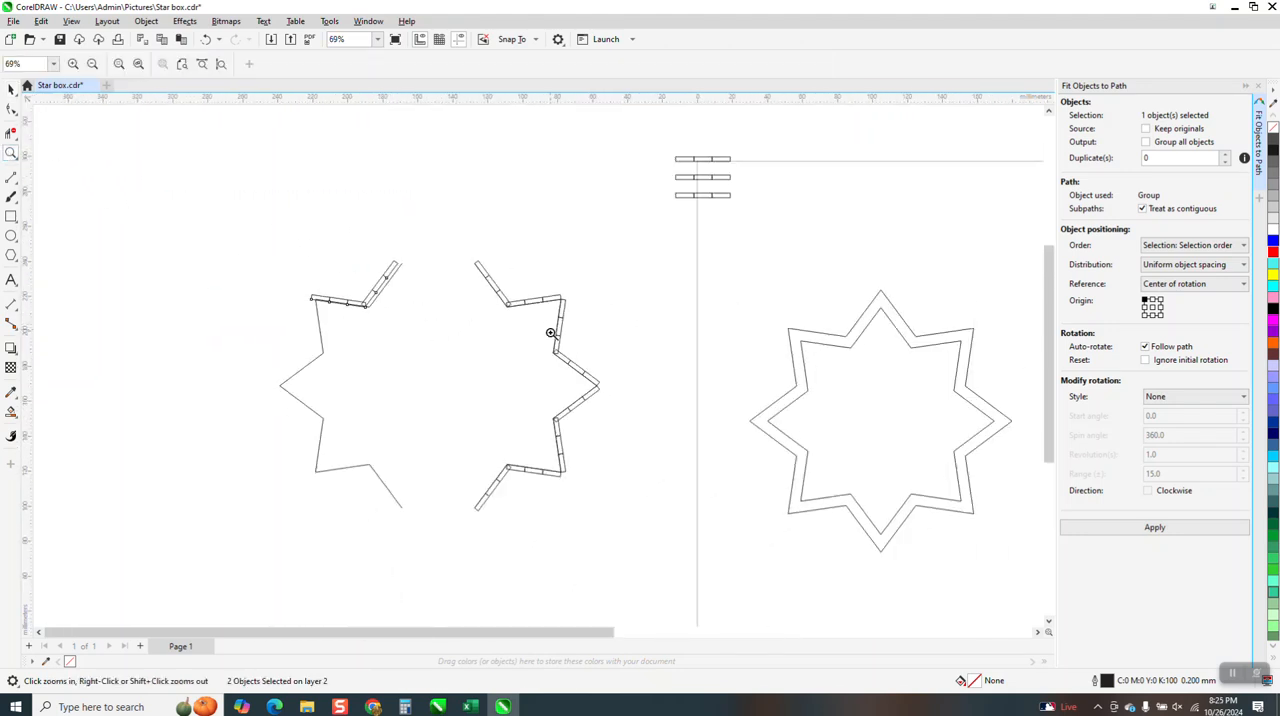
pyautogui.click(207, 40)
pyautogui.click(207, 40)
pyautogui.click(207, 40)
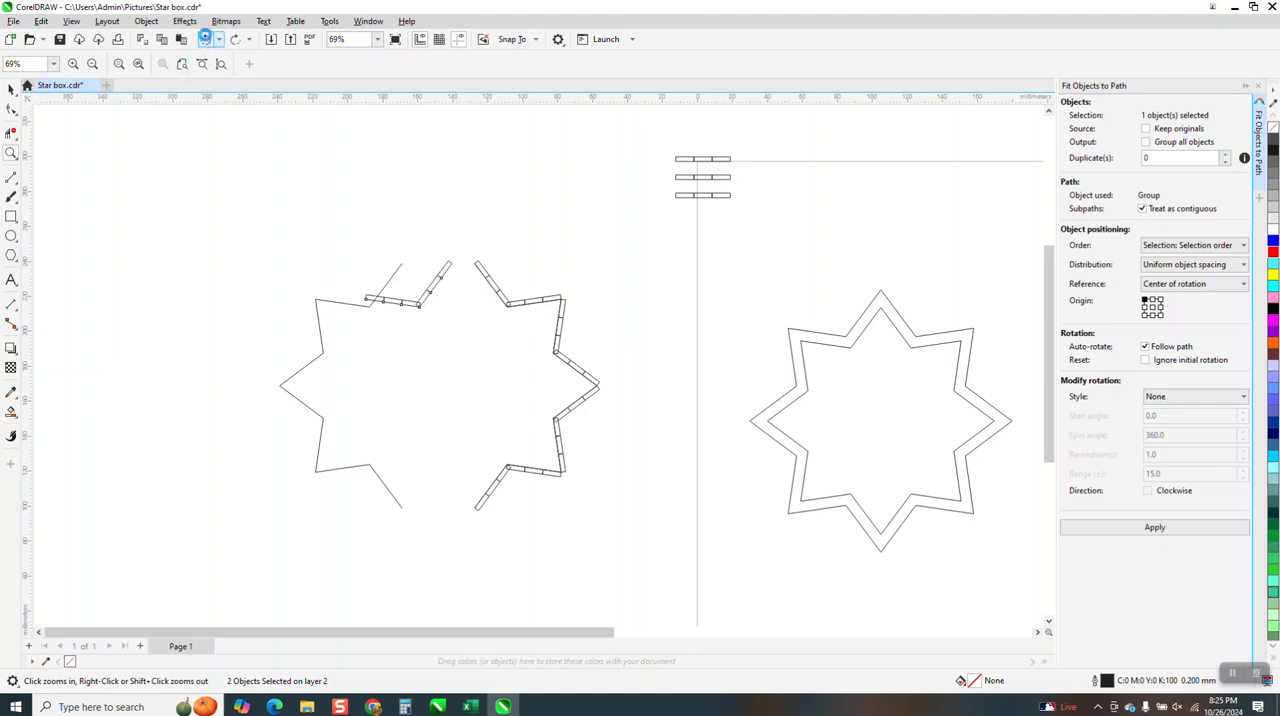
pyautogui.click(207, 40)
pyautogui.press('Delete')
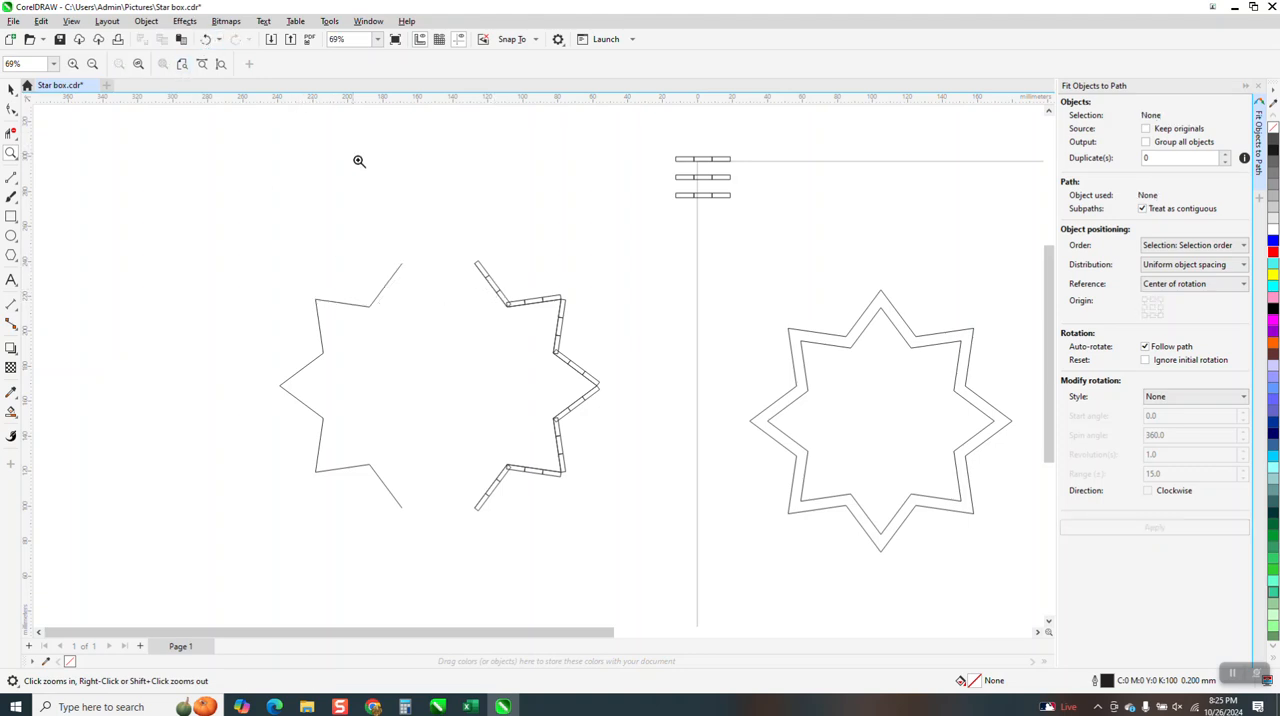
# Fit the lowest of the three spare slot rectangle groups to the line segment on the left side of the star's top point
pyautogui.click(11, 89)
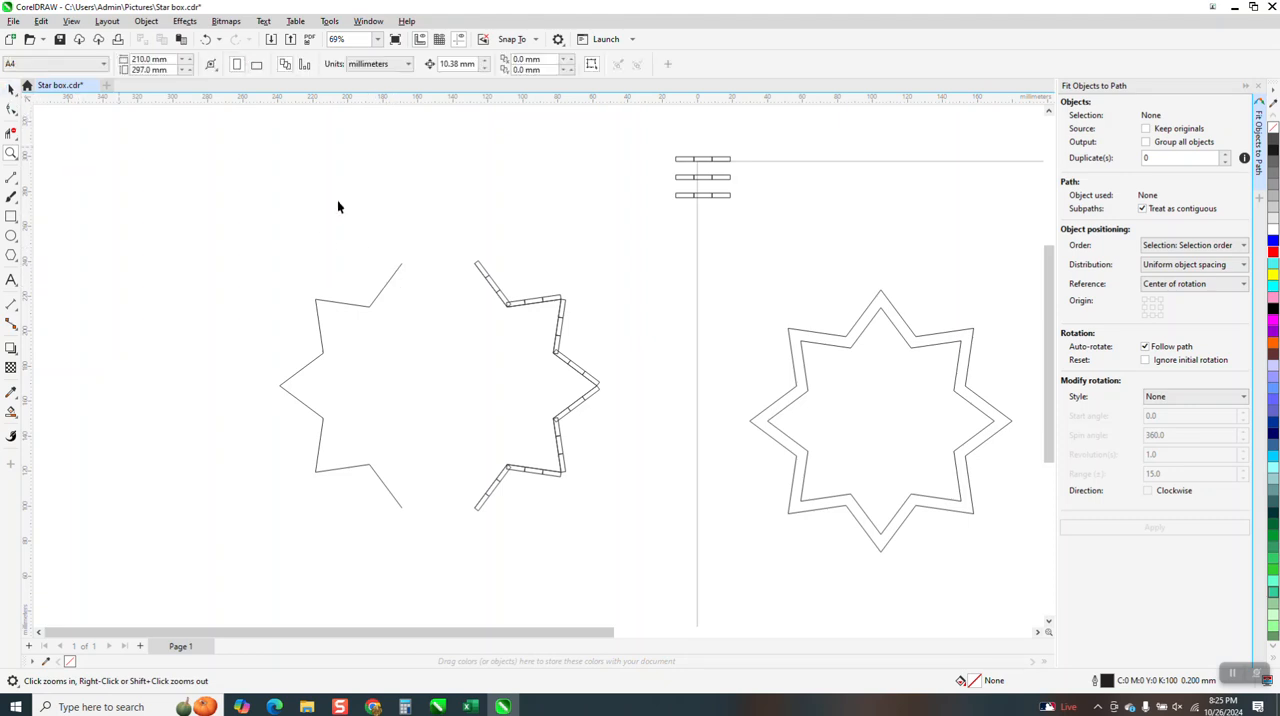
pyautogui.click(394, 270)
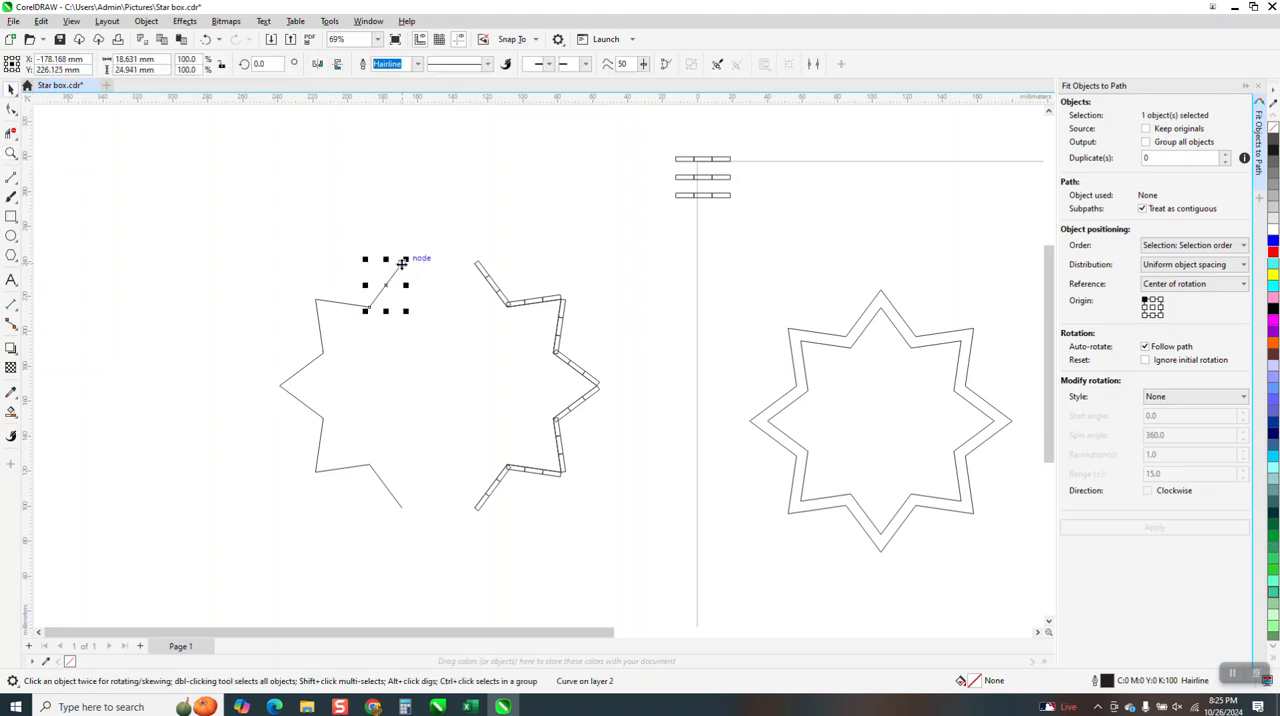
pyautogui.click(727, 196)
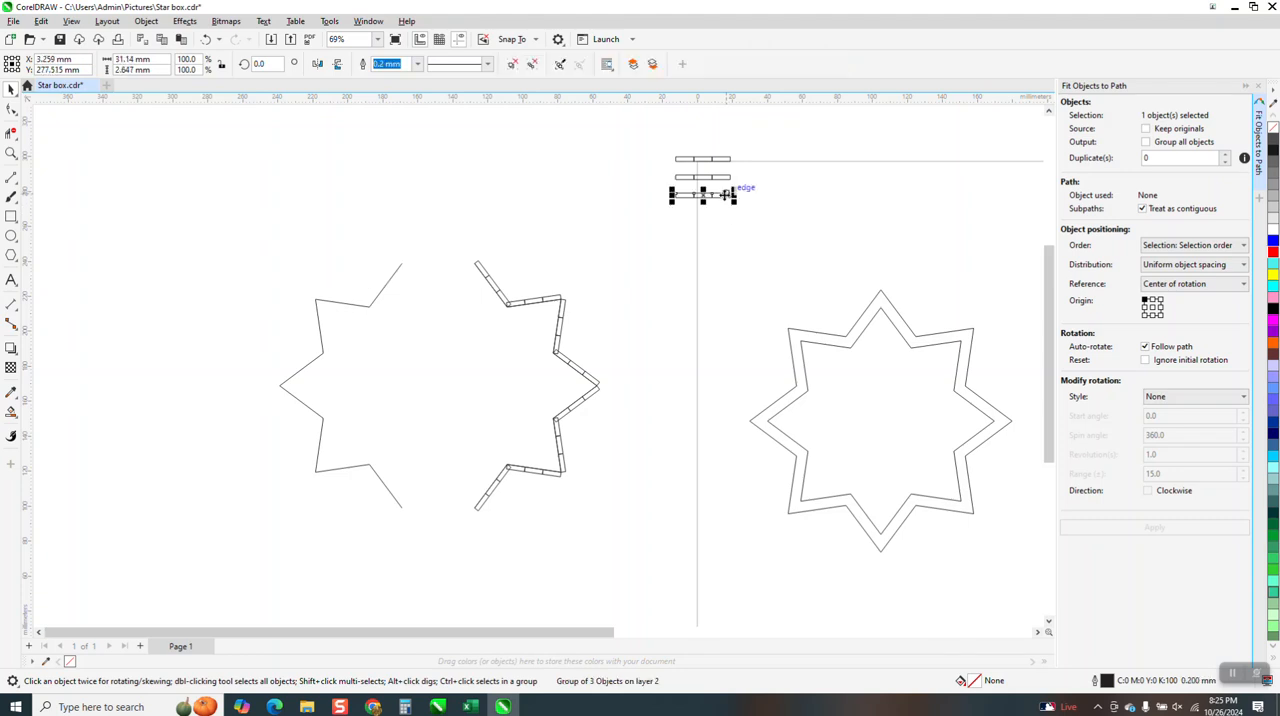
pyautogui.click(390, 283)
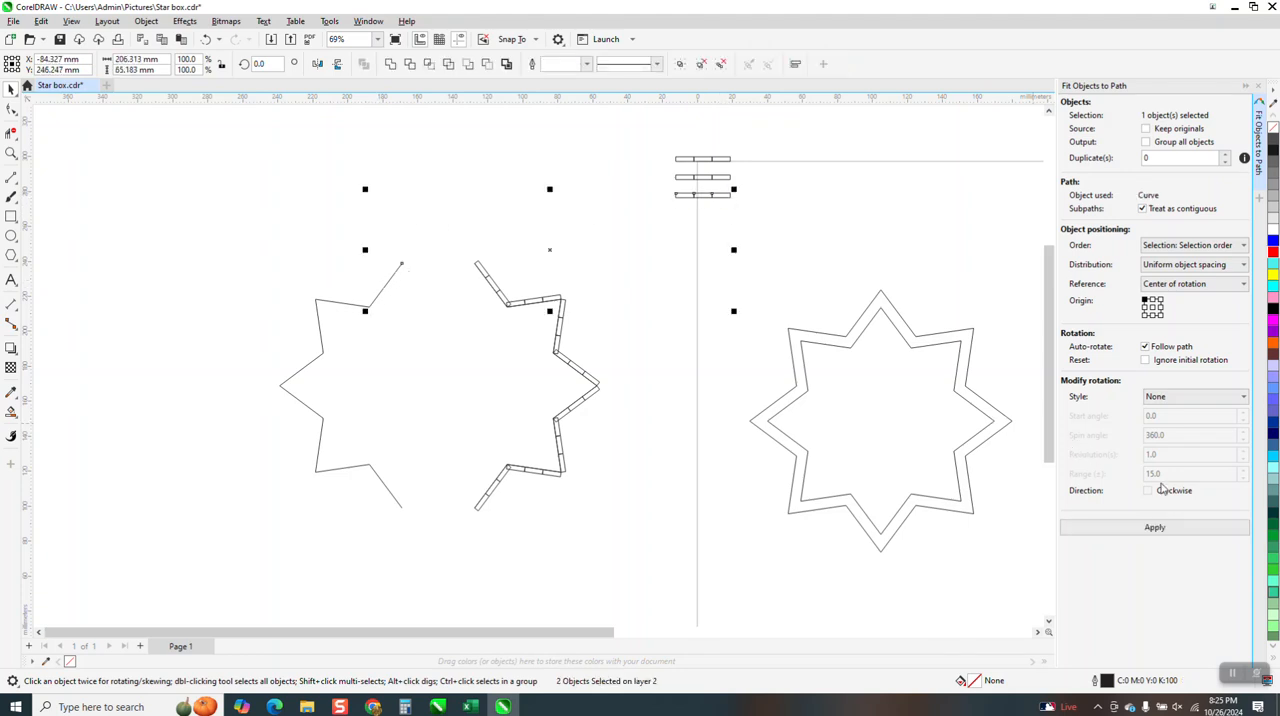
pyautogui.click(1154, 527)
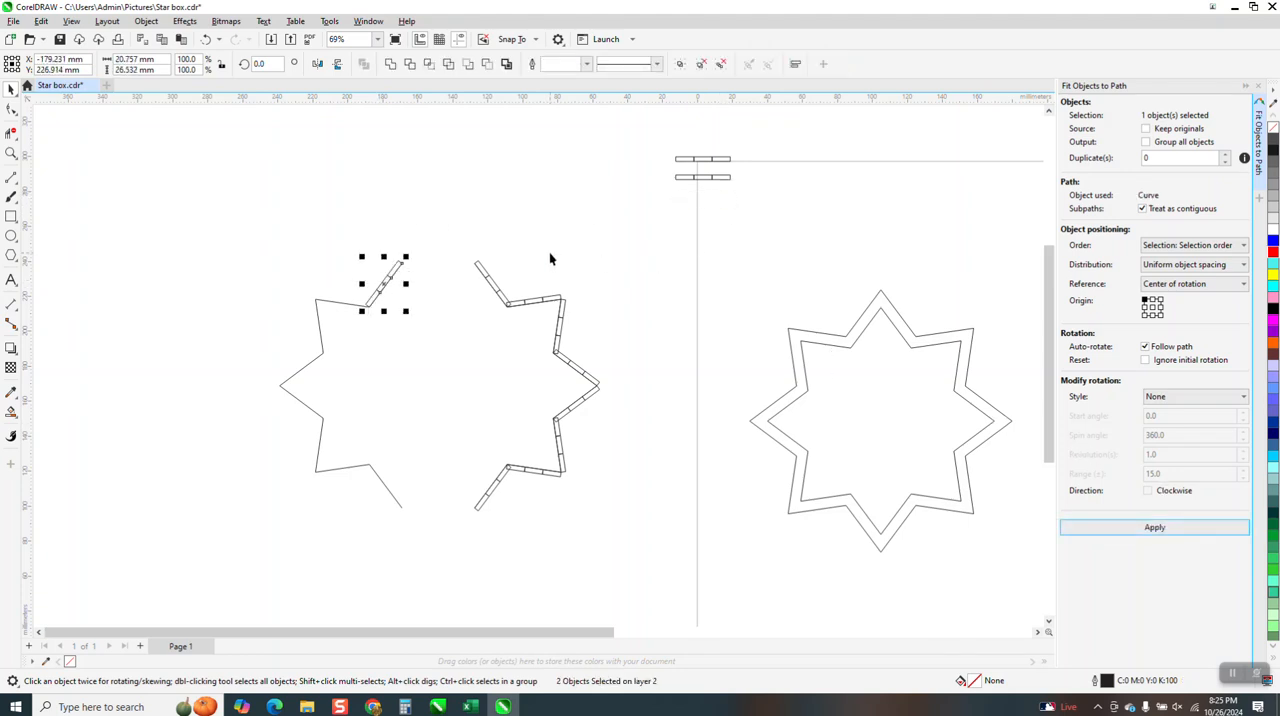
# Shift the separated right half of the slotted star left until its top and bottom tips meet the left half
pyautogui.moveTo(468, 248); pyautogui.dragTo(600, 507)
pyautogui.press('Left')
pyautogui.press('Left')
pyautogui.press('Left')
pyautogui.press('Left')
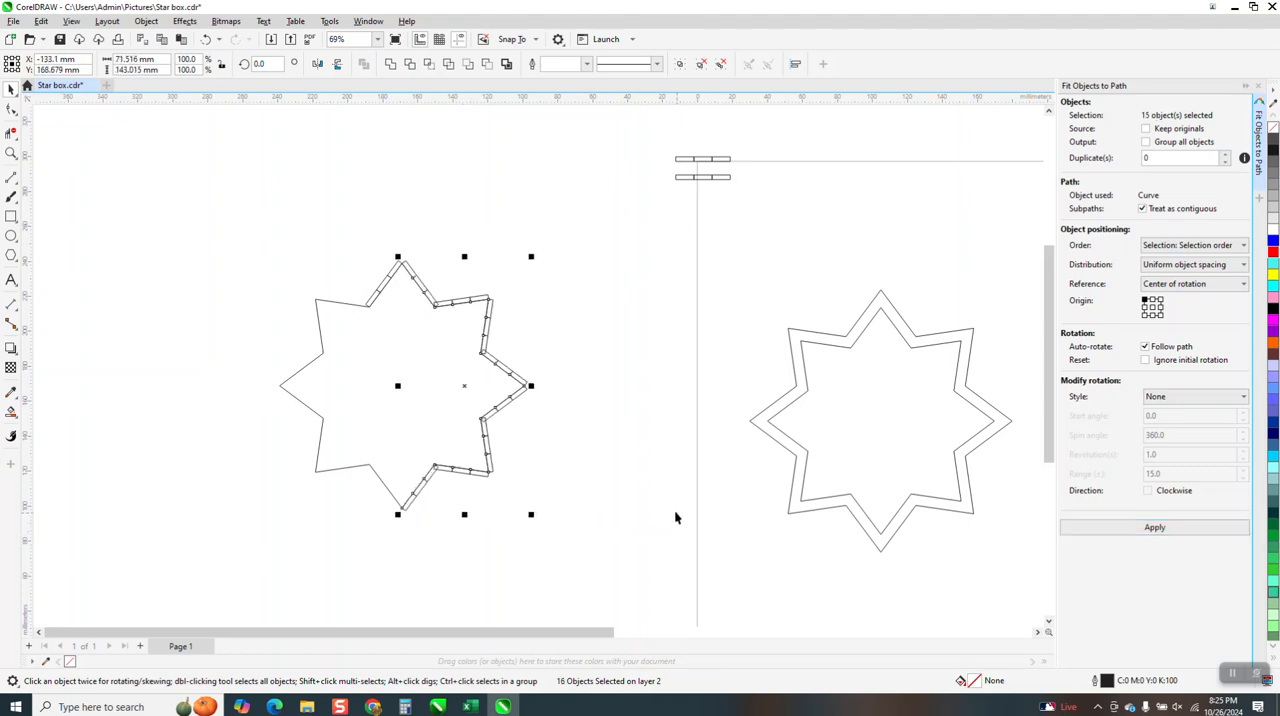
# Examine how the slot rectangles meet at the star's top point and at the inner corner beside it
pyautogui.click(10, 155)
pyautogui.moveTo(337, 237); pyautogui.dragTo(507, 316)
pyautogui.moveTo(367, 264); pyautogui.dragTo(437, 300)
pyautogui.scroll(-2, 412, 295)
pyautogui.scroll(-2, 422, 302)
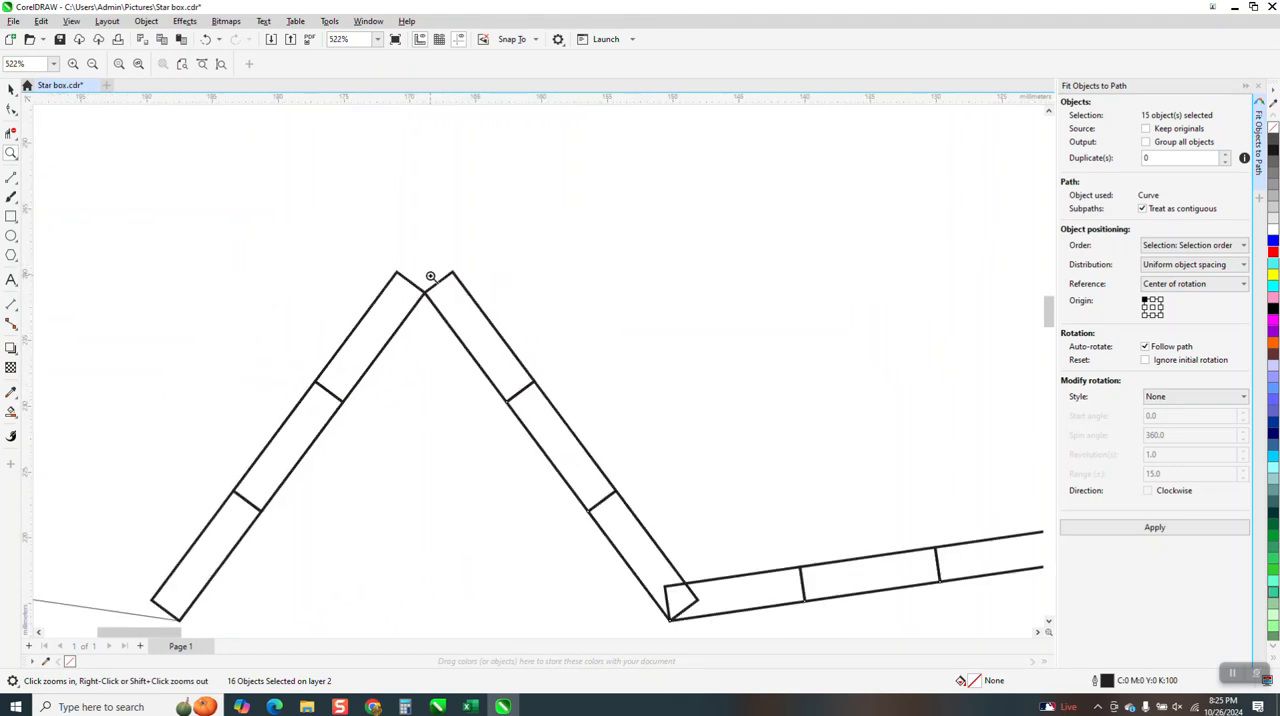
pyautogui.scroll(-3, 428, 271)
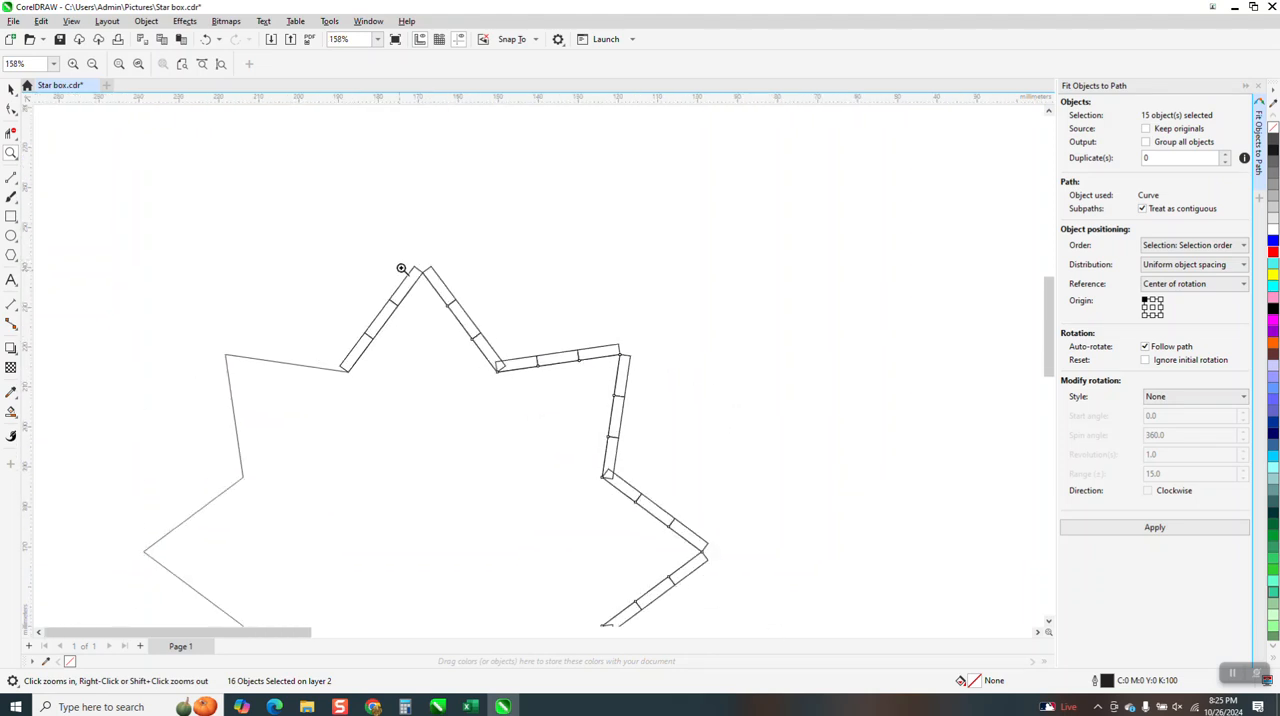
pyautogui.click(452, 291)
pyautogui.moveTo(474, 320); pyautogui.dragTo(537, 397)
pyautogui.scroll(-2, 416, 385)
pyautogui.scroll(-3, 420, 373)
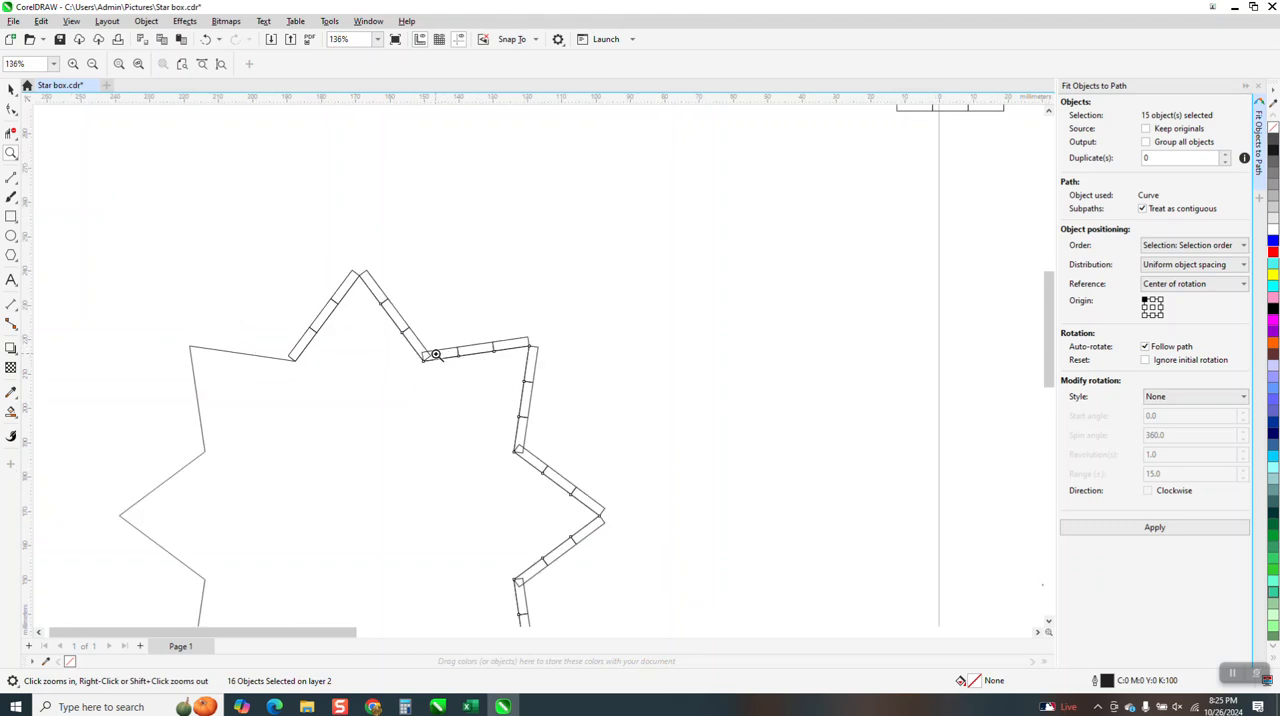
pyautogui.scroll(-5, 468, 350)
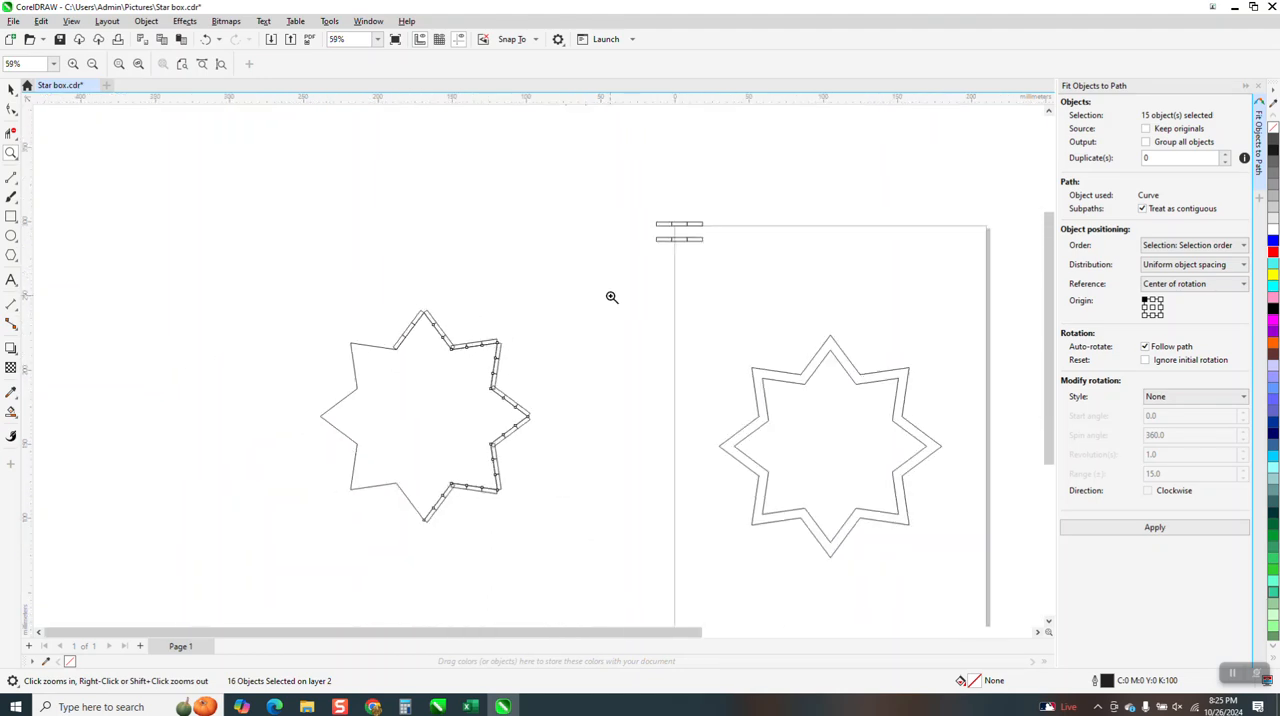
# Place the lower spare slot group between the star and the page, stretched vertically into three tall rectangles
pyautogui.click(13, 90)
pyautogui.click(677, 242)
pyautogui.moveTo(679, 246); pyautogui.dragTo(558, 262)
# Examine the overlapping slot rectangles at the inner and outer corners of the star's upper-right point
pyautogui.click(10, 152)
pyautogui.moveTo(426, 327); pyautogui.dragTo(518, 390)
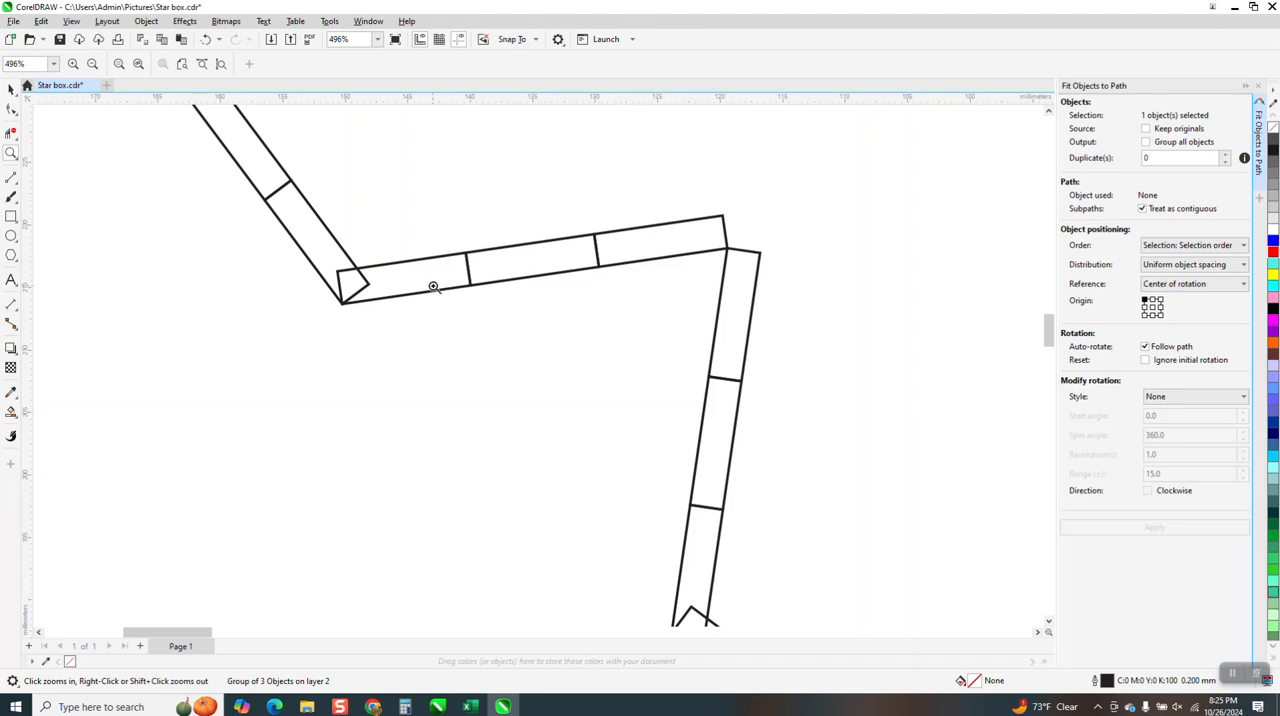
pyautogui.scroll(-5, 505, 262)
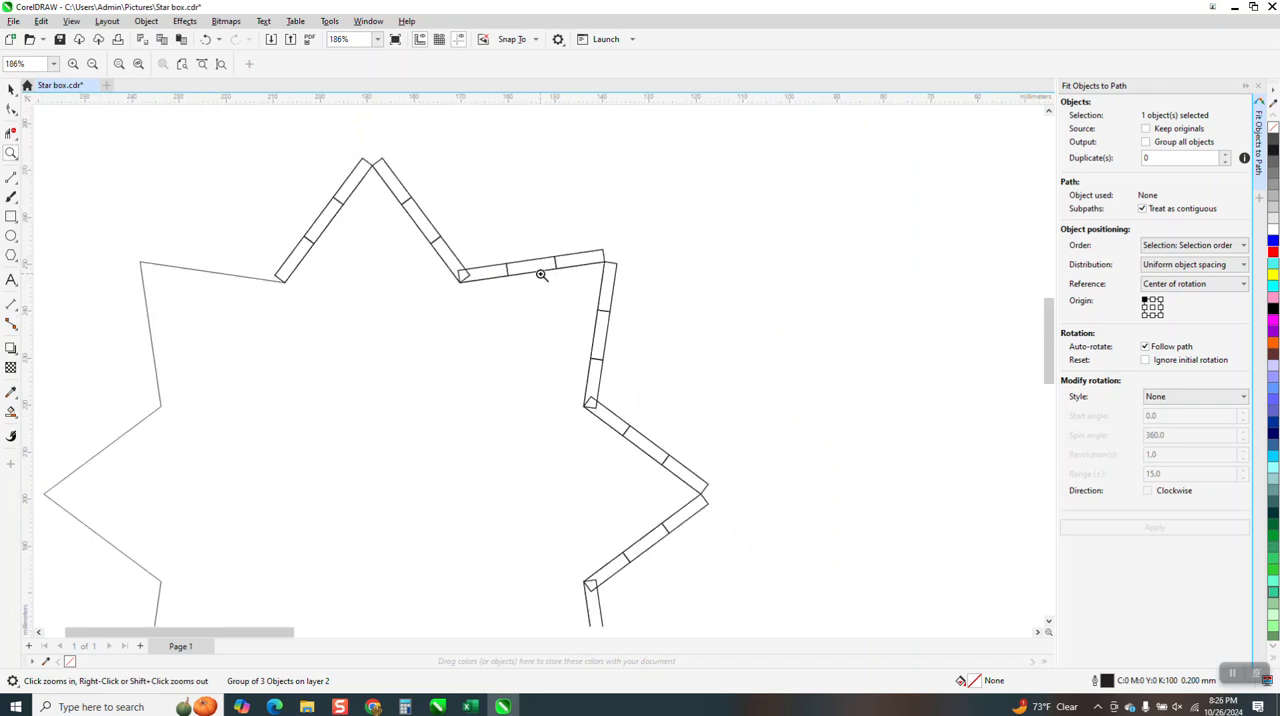
pyautogui.scroll(-1, 520, 285)
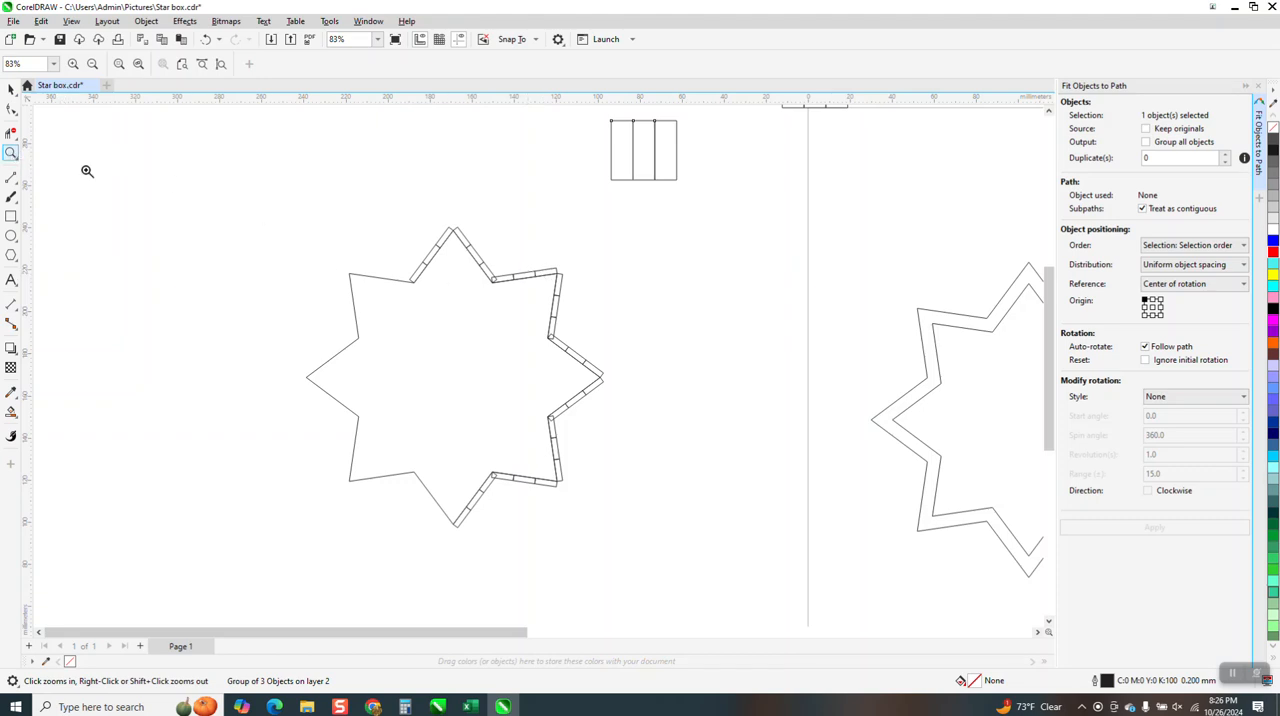
pyautogui.moveTo(399, 197); pyautogui.dragTo(708, 363)
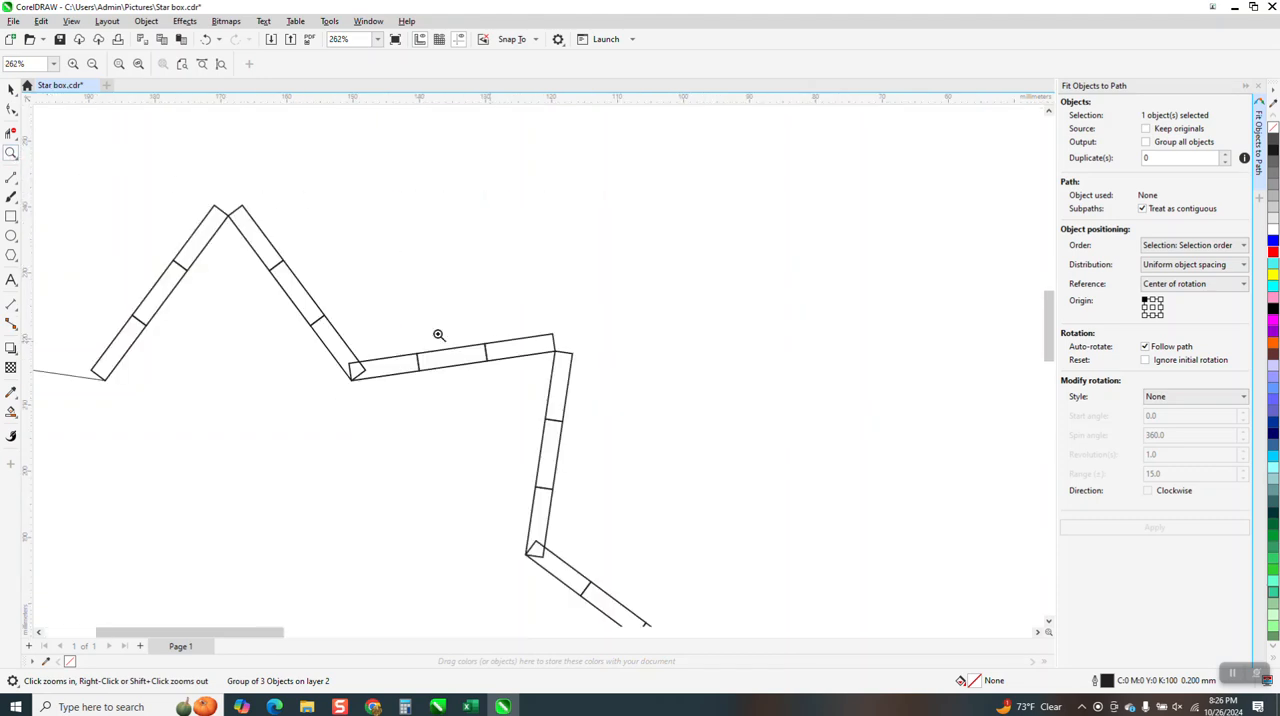
pyautogui.scroll(-2, 370, 323)
pyautogui.moveTo(338, 294); pyautogui.dragTo(512, 392)
pyautogui.scroll(-2, 516, 380)
pyautogui.scroll(-3, 516, 378)
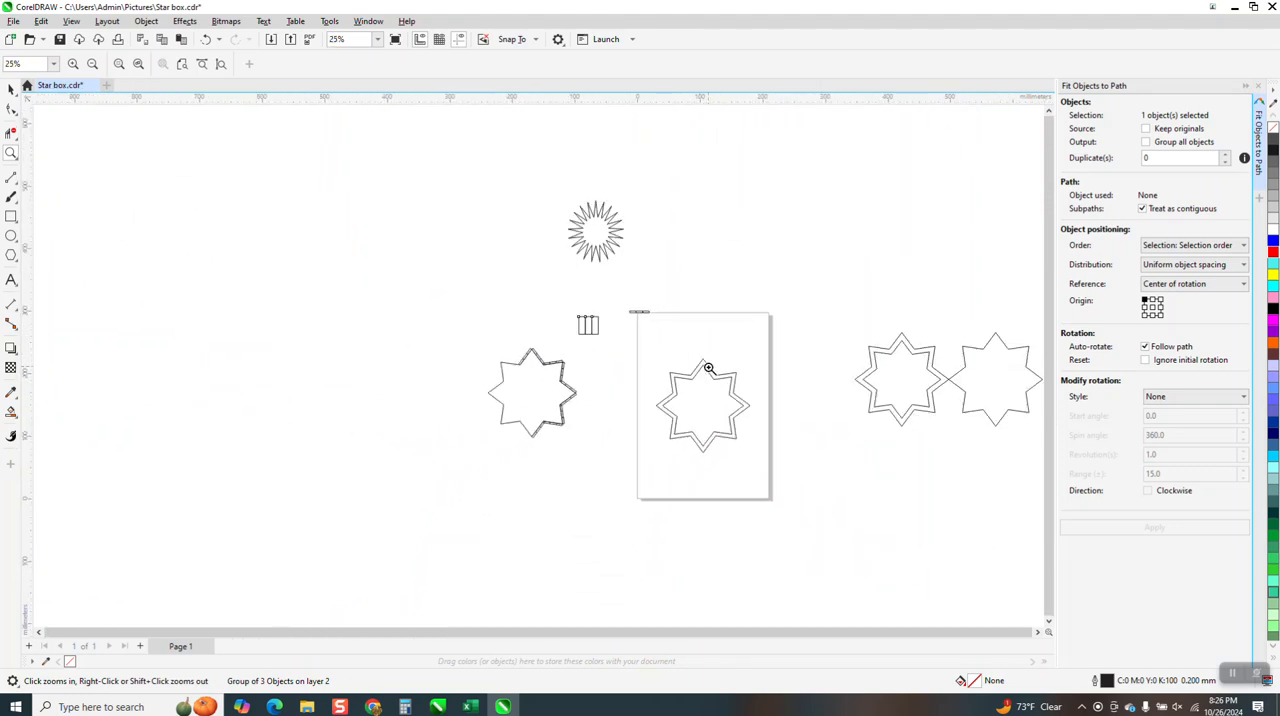
# Compare the double star outline on the page with the slot rectangles placed around the star
pyautogui.moveTo(663, 360); pyautogui.dragTo(777, 468)
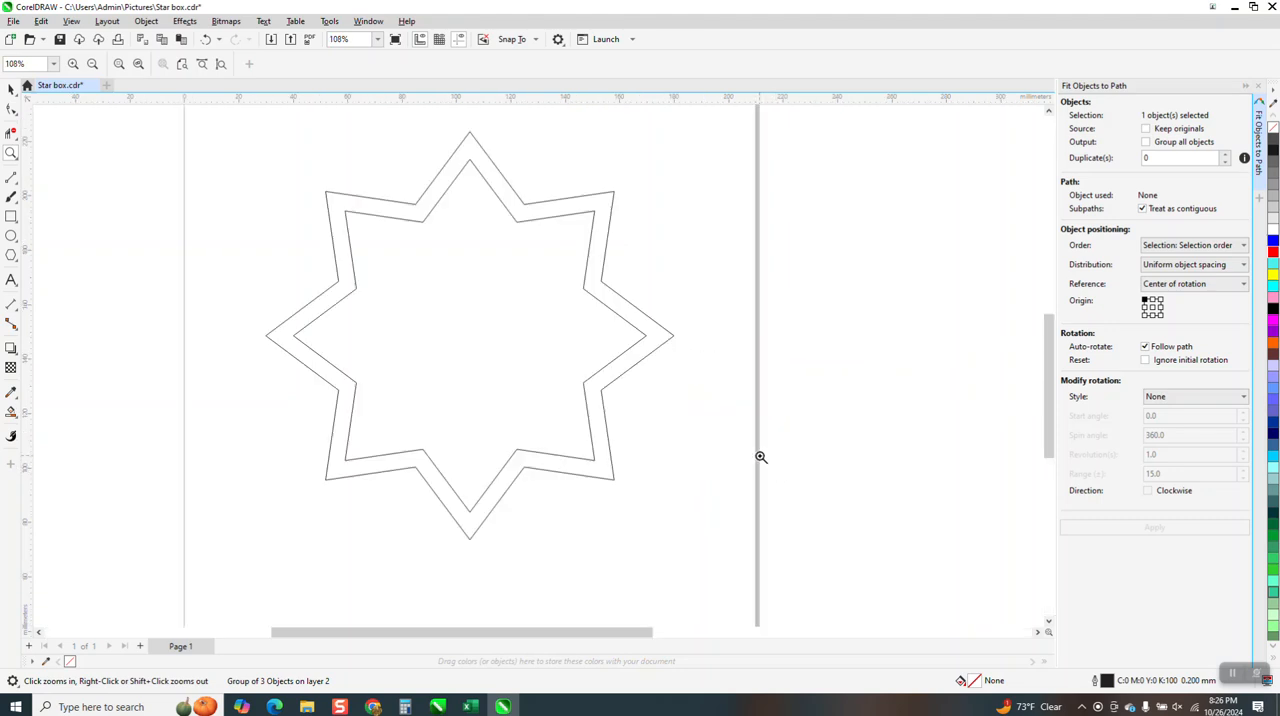
pyautogui.scroll(-1, 597, 304)
pyautogui.scroll(-2, 597, 304)
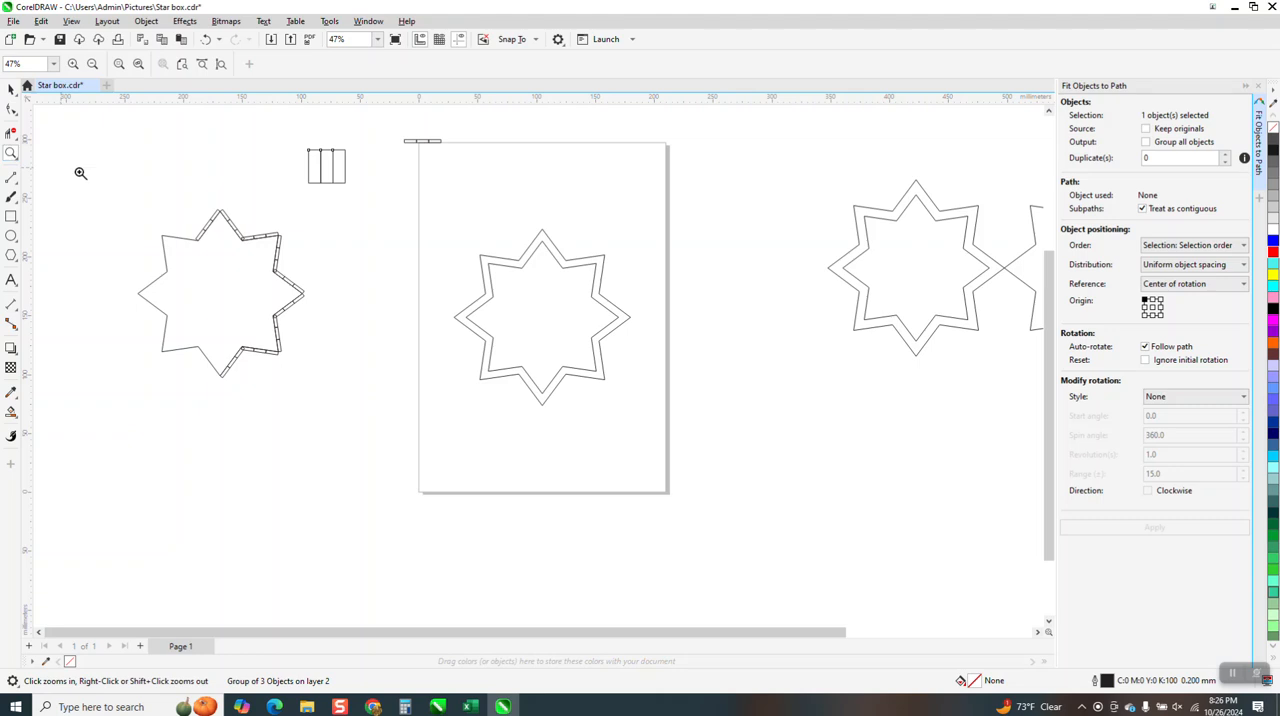
pyautogui.moveTo(232, 247); pyautogui.dragTo(360, 298)
pyautogui.scroll(-3, 600, 412)
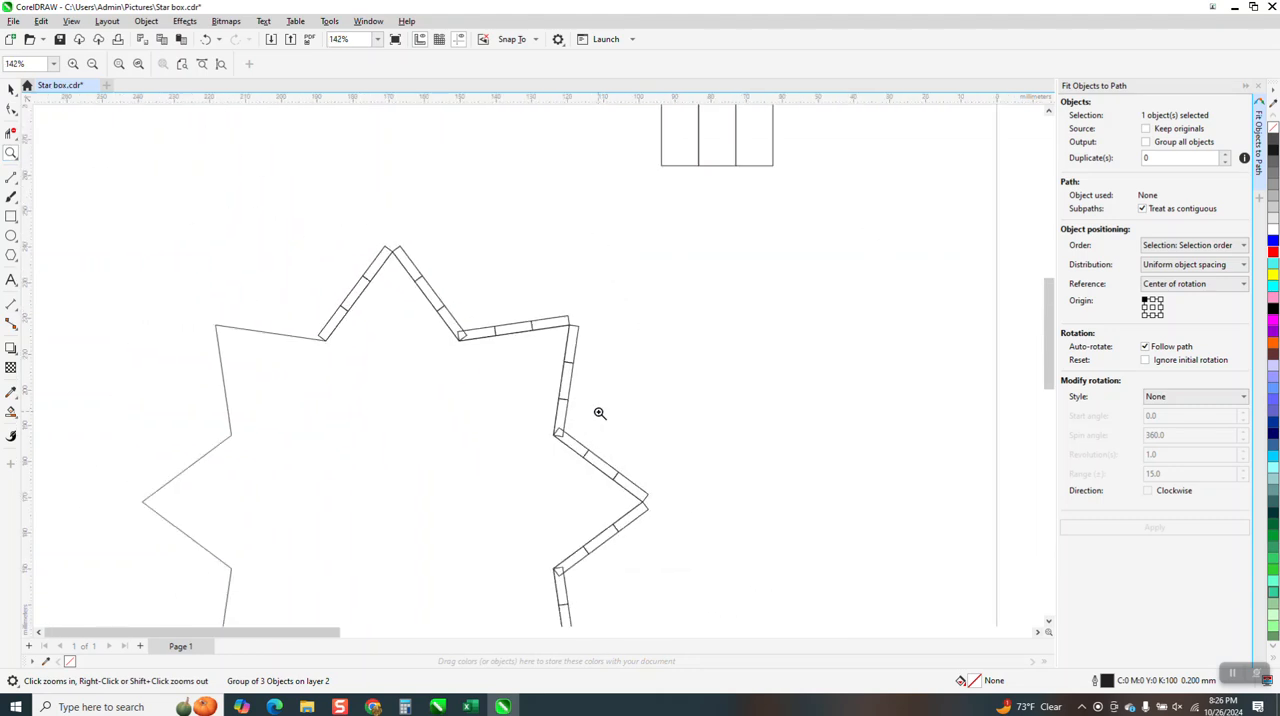
pyautogui.click(345, 286)
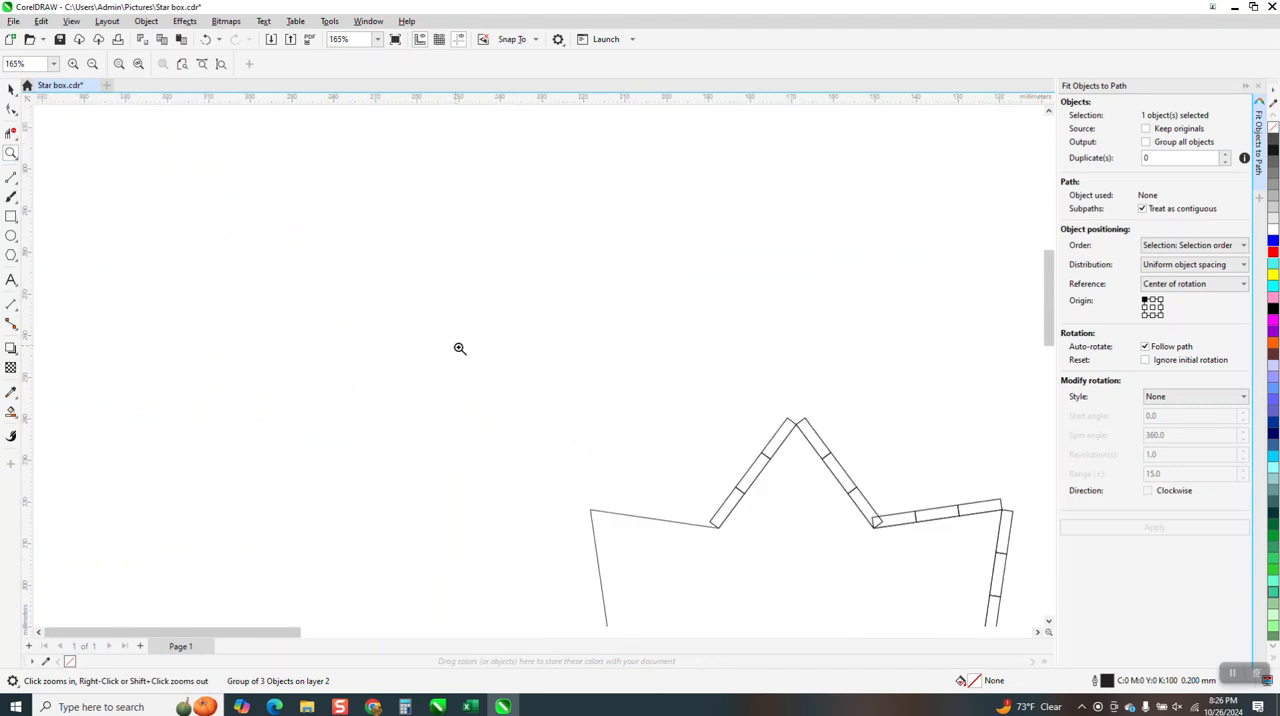
pyautogui.scroll(-2, 397, 334)
# Set the nudge distance to 20 mm
pyautogui.click(12, 90)
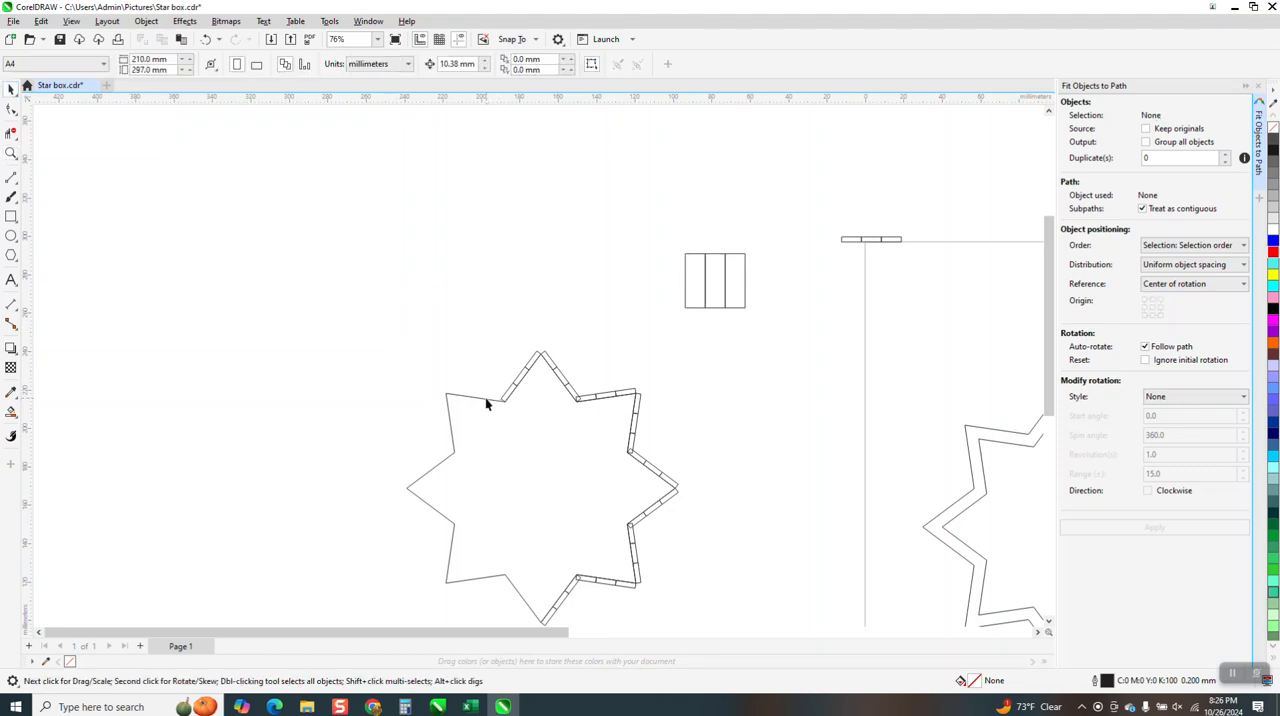
pyautogui.scroll(-2, 489, 400)
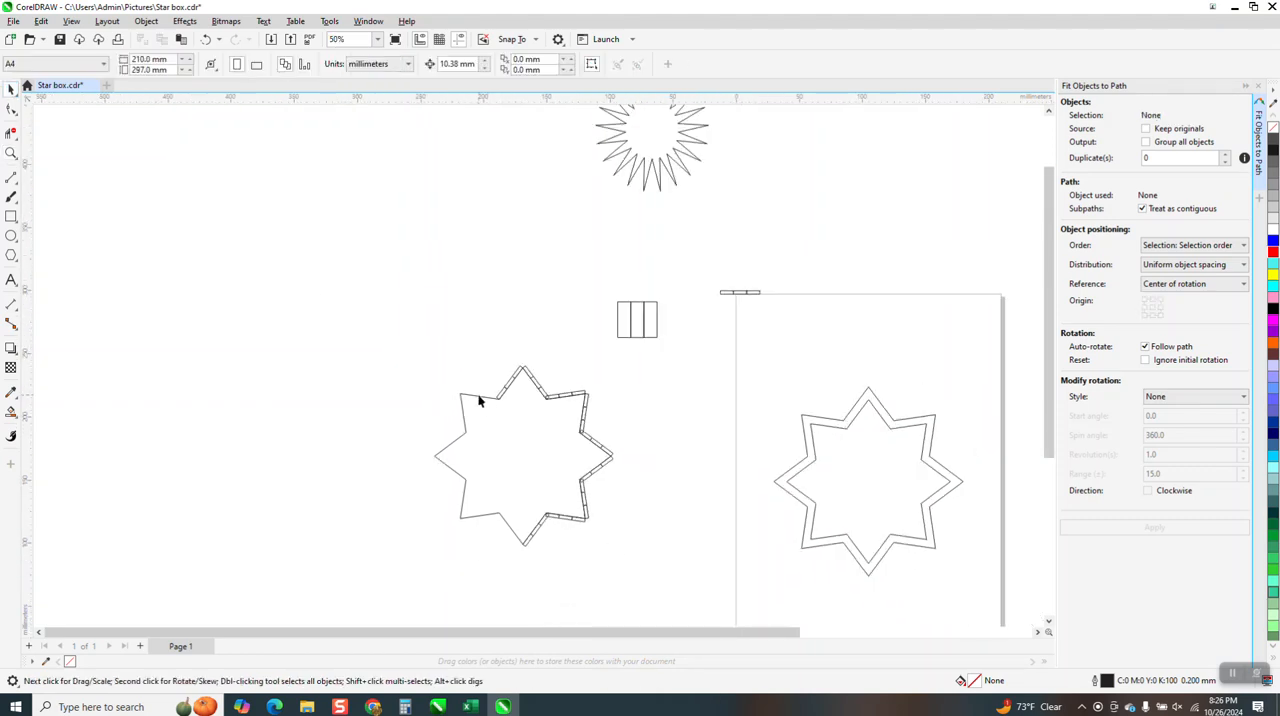
pyautogui.click(477, 396)
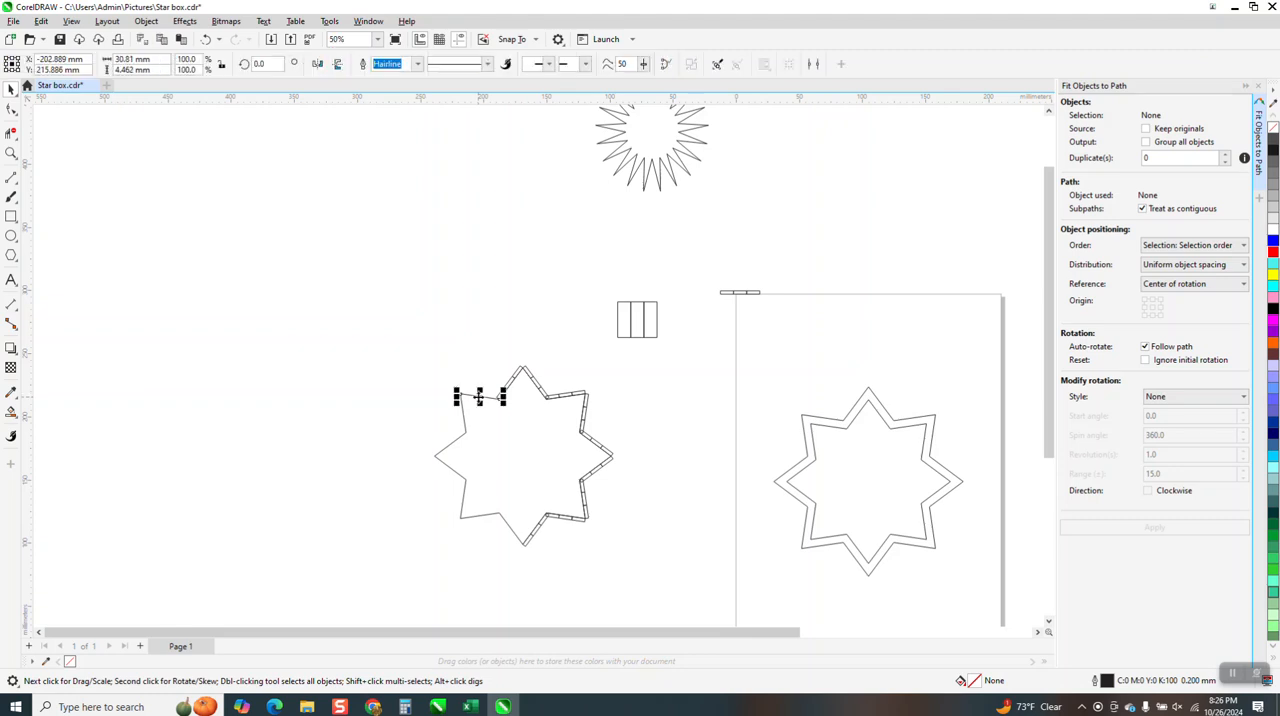
pyautogui.click(483, 191)
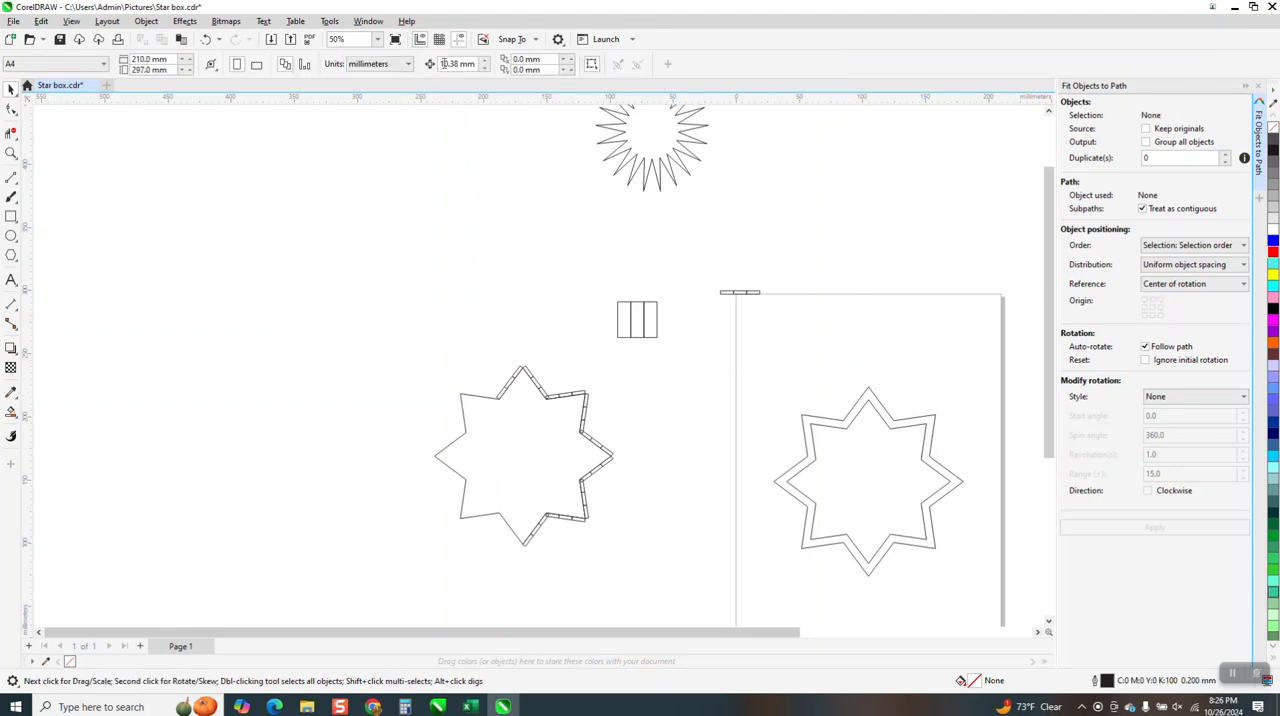
pyautogui.moveTo(473, 66); pyautogui.dragTo(456, 68)
pyautogui.write('20')
pyautogui.press('Return')
# Move the two line segments of the star's upper-left point 40 mm to the left, one after the other
pyautogui.click(479, 398)
pyautogui.press('Left')
pyautogui.press('Left')
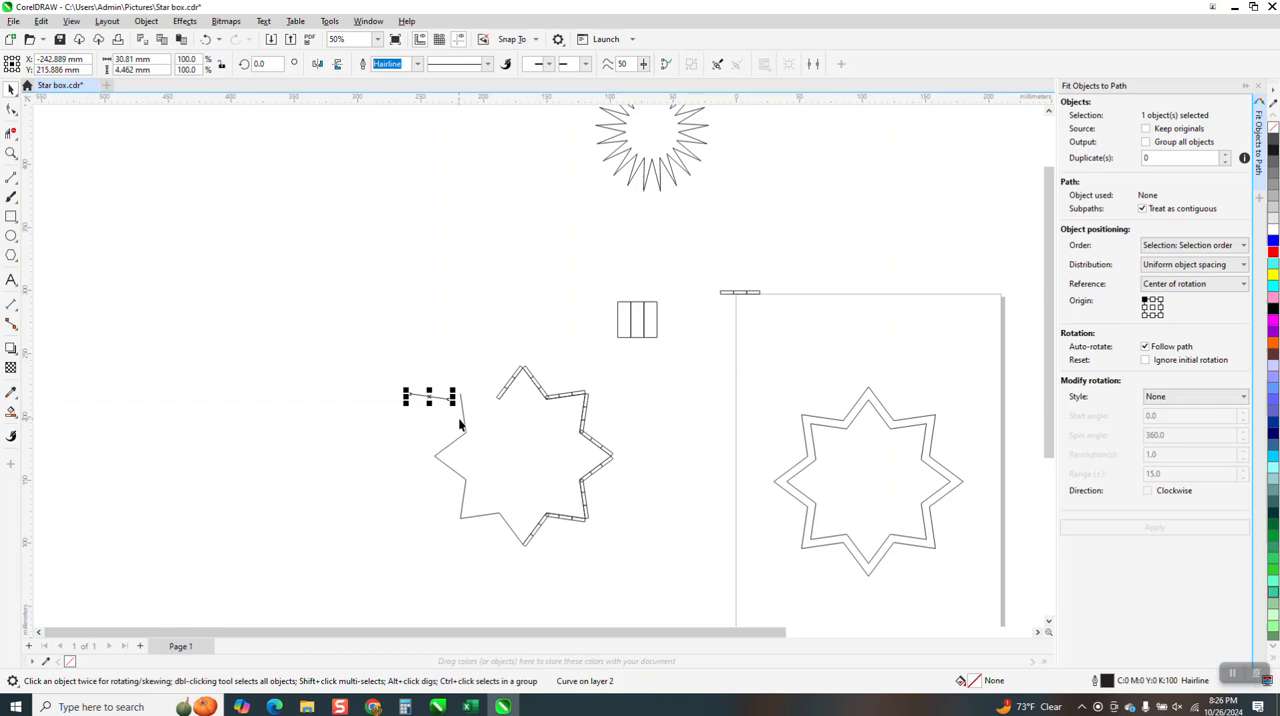
pyautogui.click(462, 419)
pyautogui.press('Left')
pyautogui.press('Left')
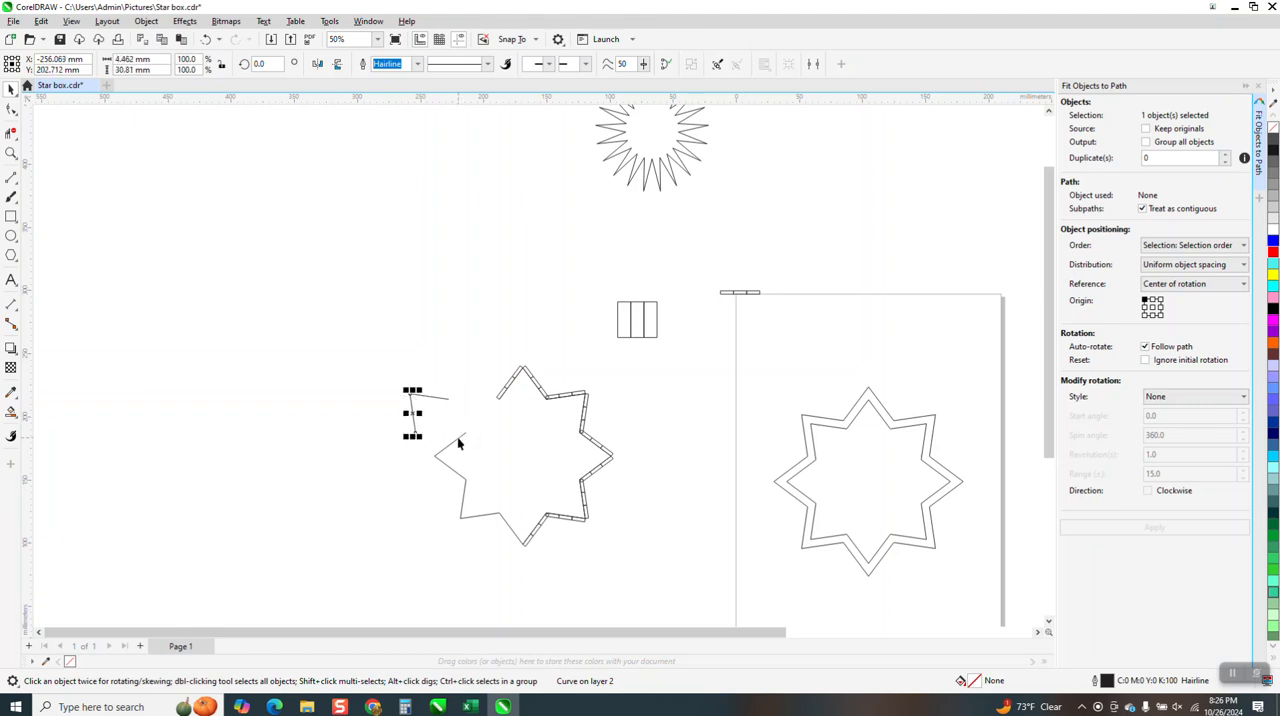
# Move the four line segments of the star's left and lower-left points 40 mm left to rejoin the shifted outline
pyautogui.click(460, 439)
pyautogui.press('Left')
pyautogui.press('Left')
pyautogui.press('Down')
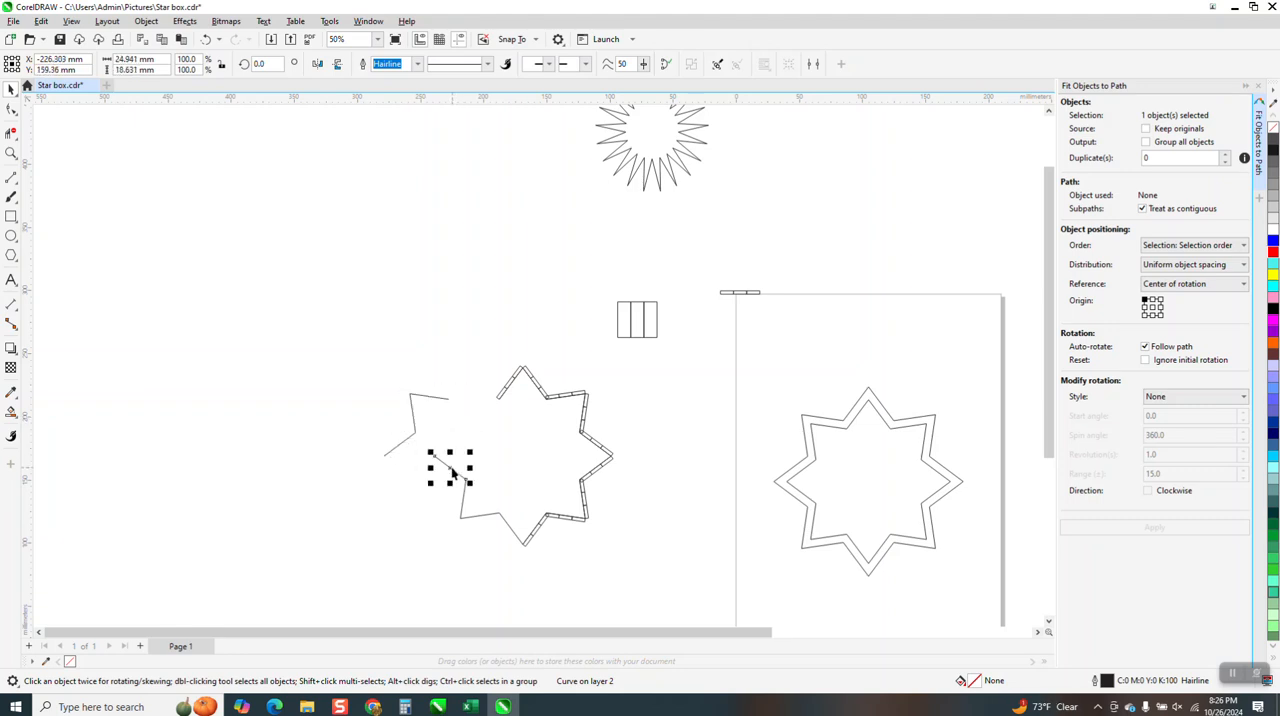
pyautogui.click(464, 502)
pyautogui.press('Left')
pyautogui.press('Left')
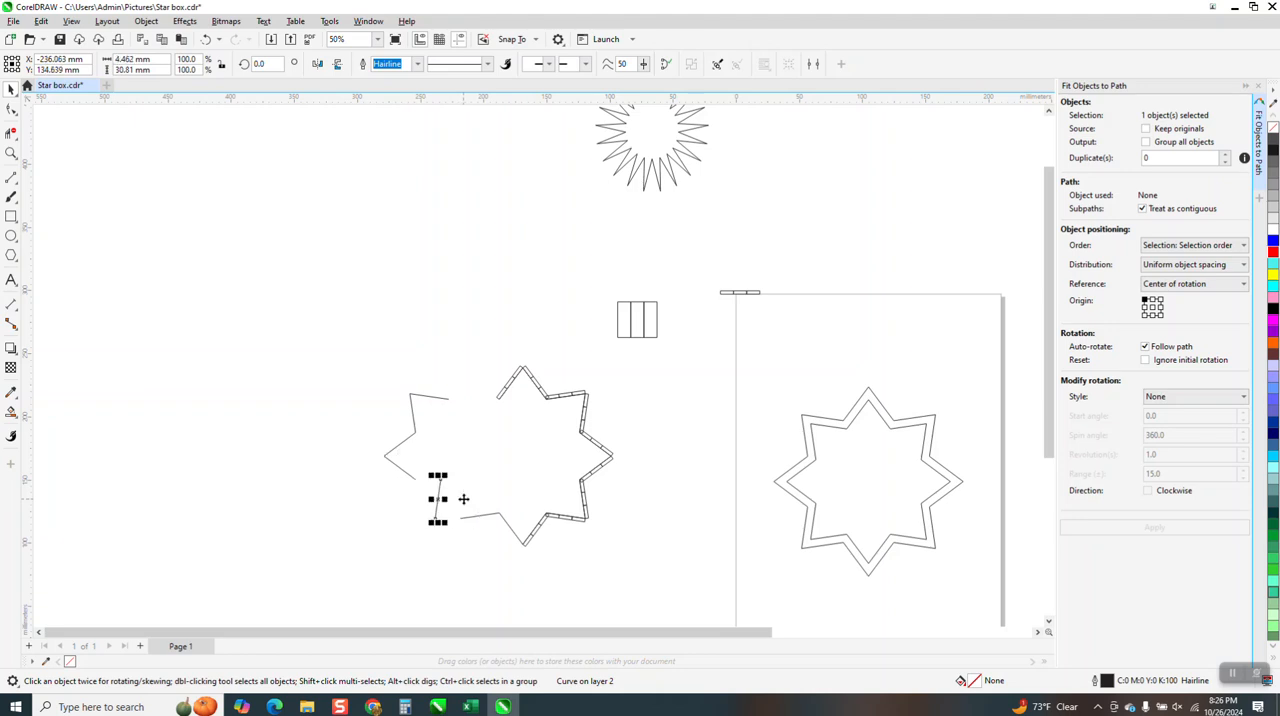
pyautogui.click(479, 519)
pyautogui.press('Left')
pyautogui.press('Left')
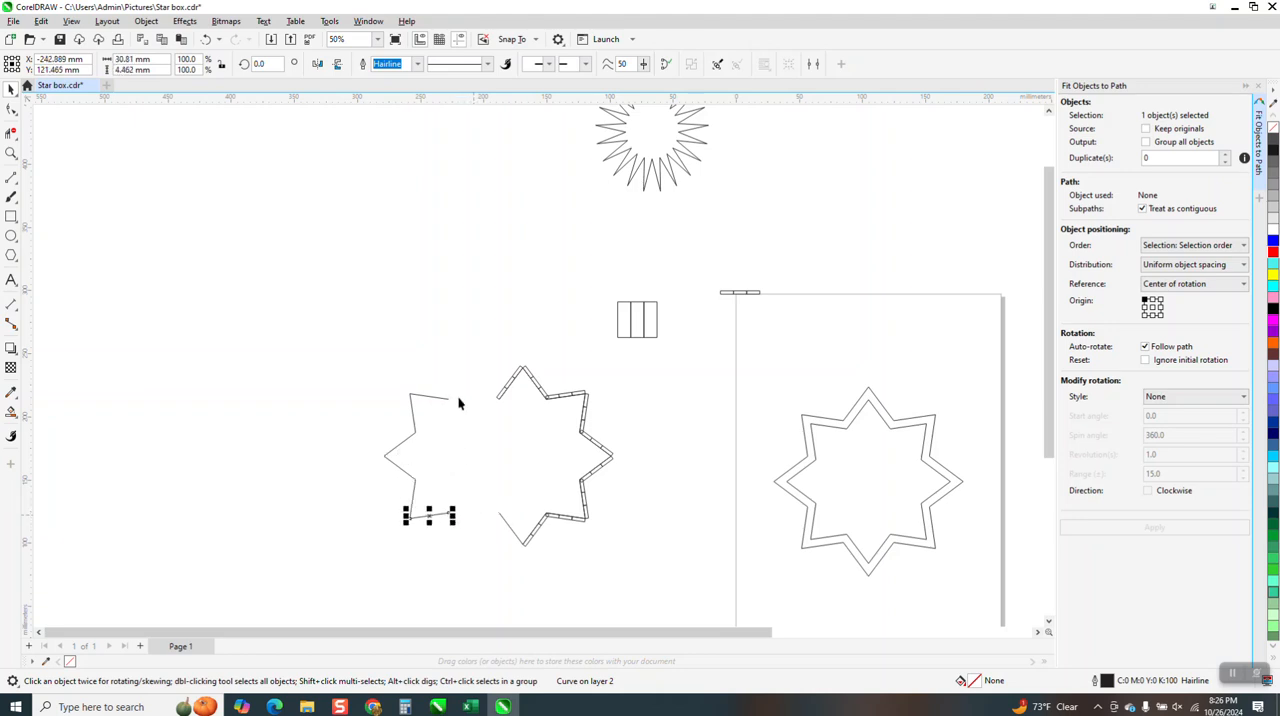
# Draw a circle about 11 mm in diameter above the gap between the star's two halves
pyautogui.click(11, 153)
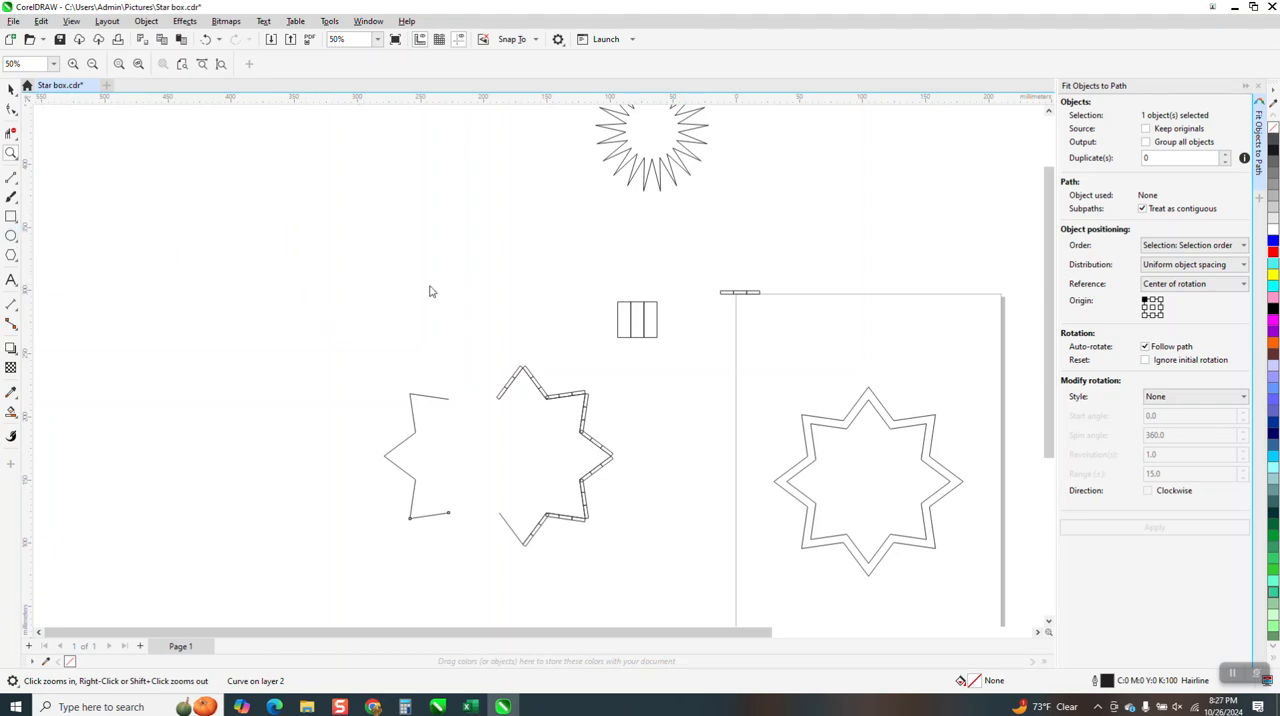
pyautogui.press('F7')
pyautogui.moveTo(465, 283); pyautogui.dragTo(478, 293)
pyautogui.press('space')
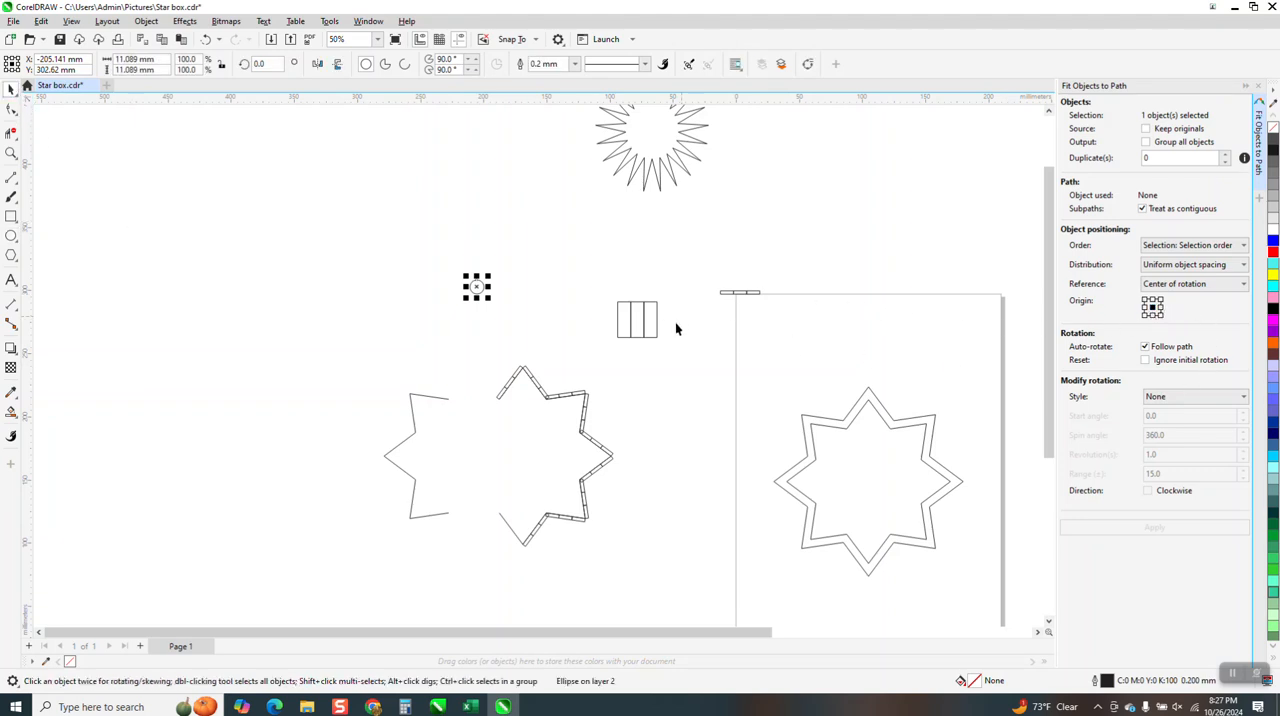
# Try fitting the circle to the upper-left segment with a centre origin and with a top-left origin, undoing each attempt
pyautogui.keyDown('shift'); pyautogui.click(437, 400); pyautogui.keyUp('shift')
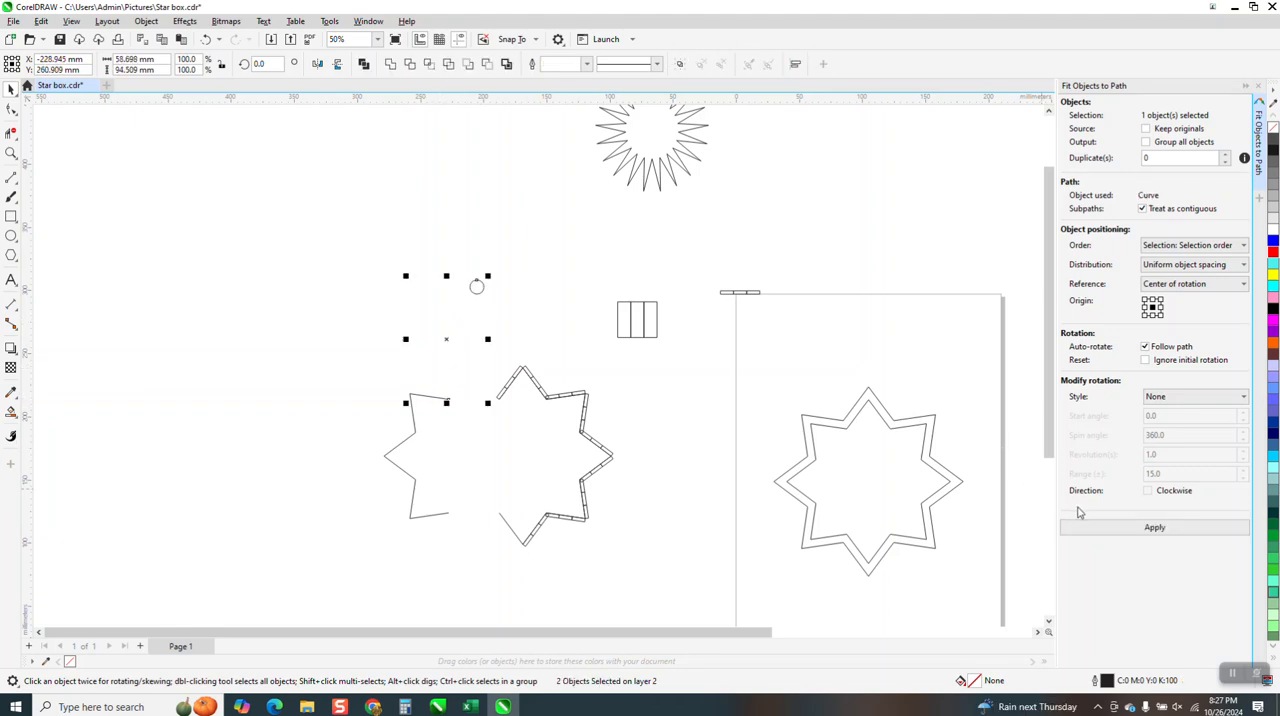
pyautogui.click(1150, 527)
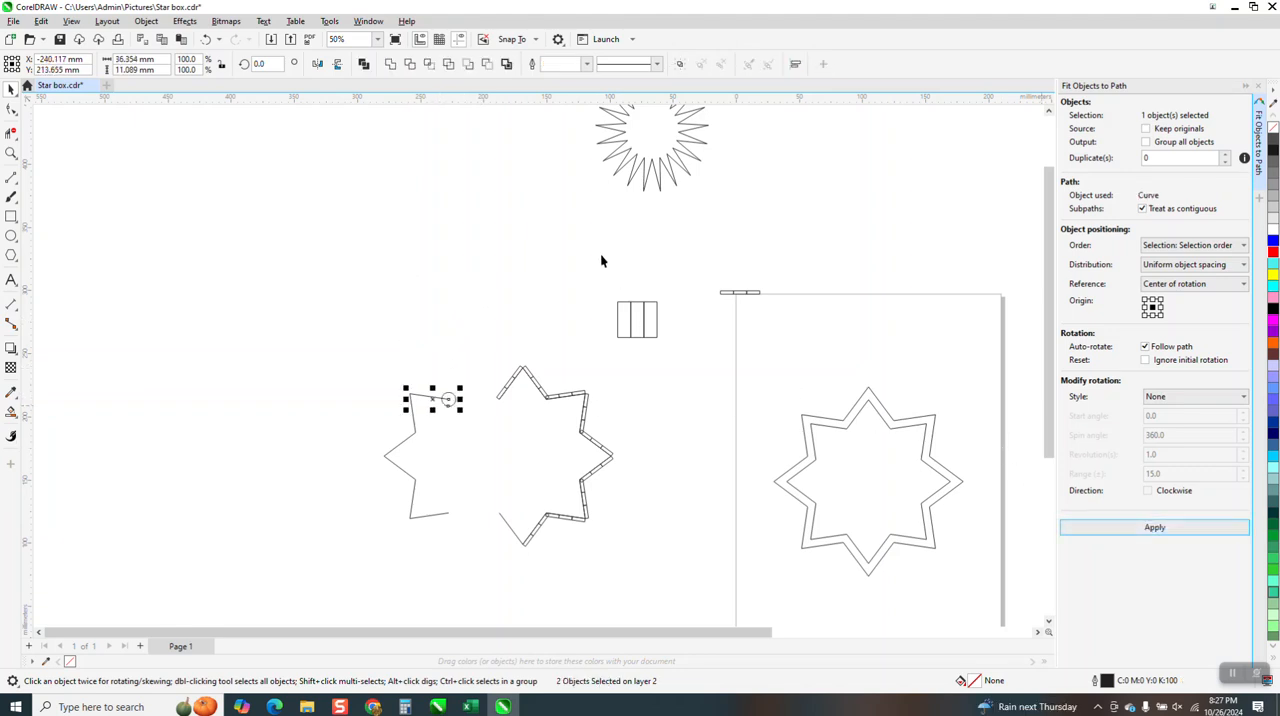
pyautogui.click(206, 39)
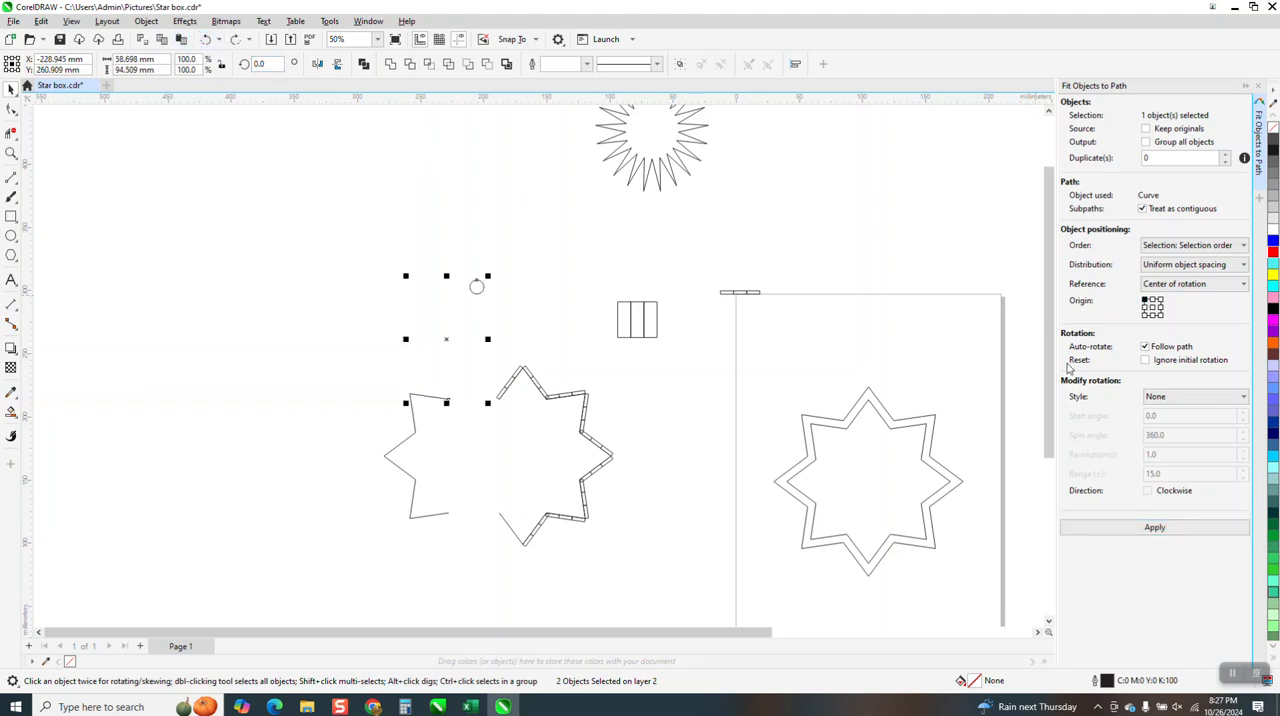
pyautogui.click(1154, 527)
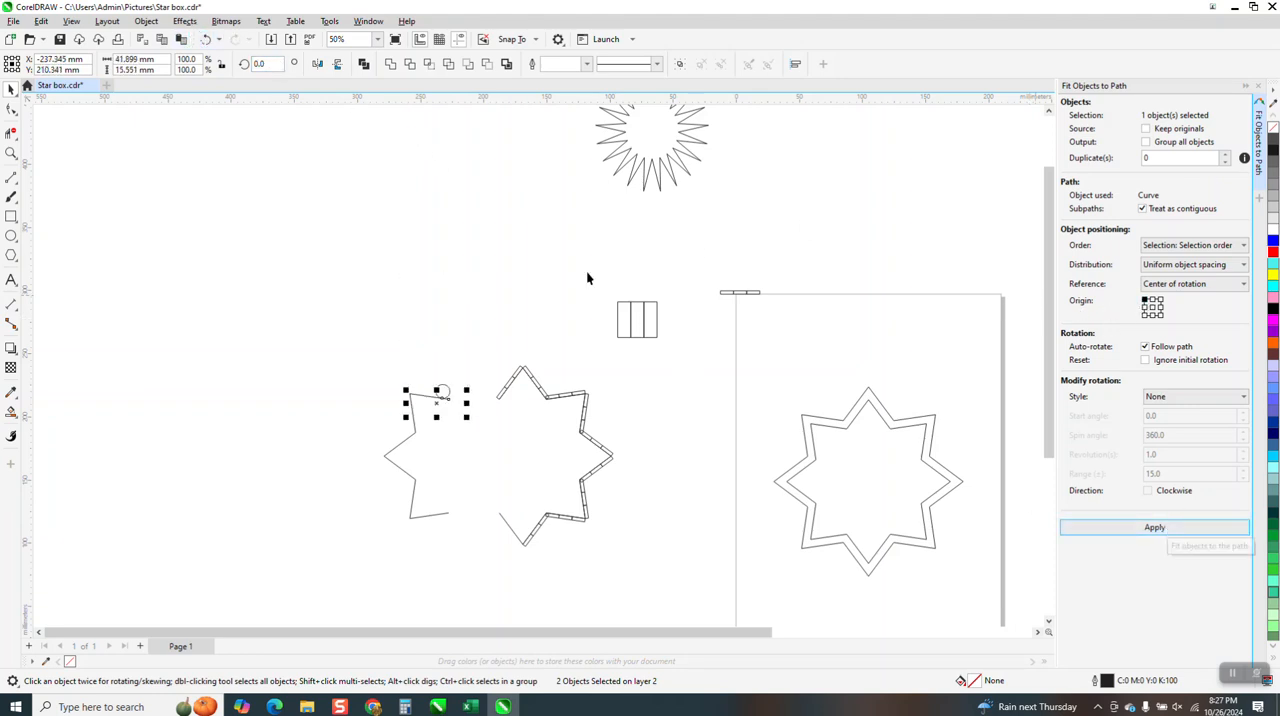
pyautogui.hotkey('ctrl', 'z')
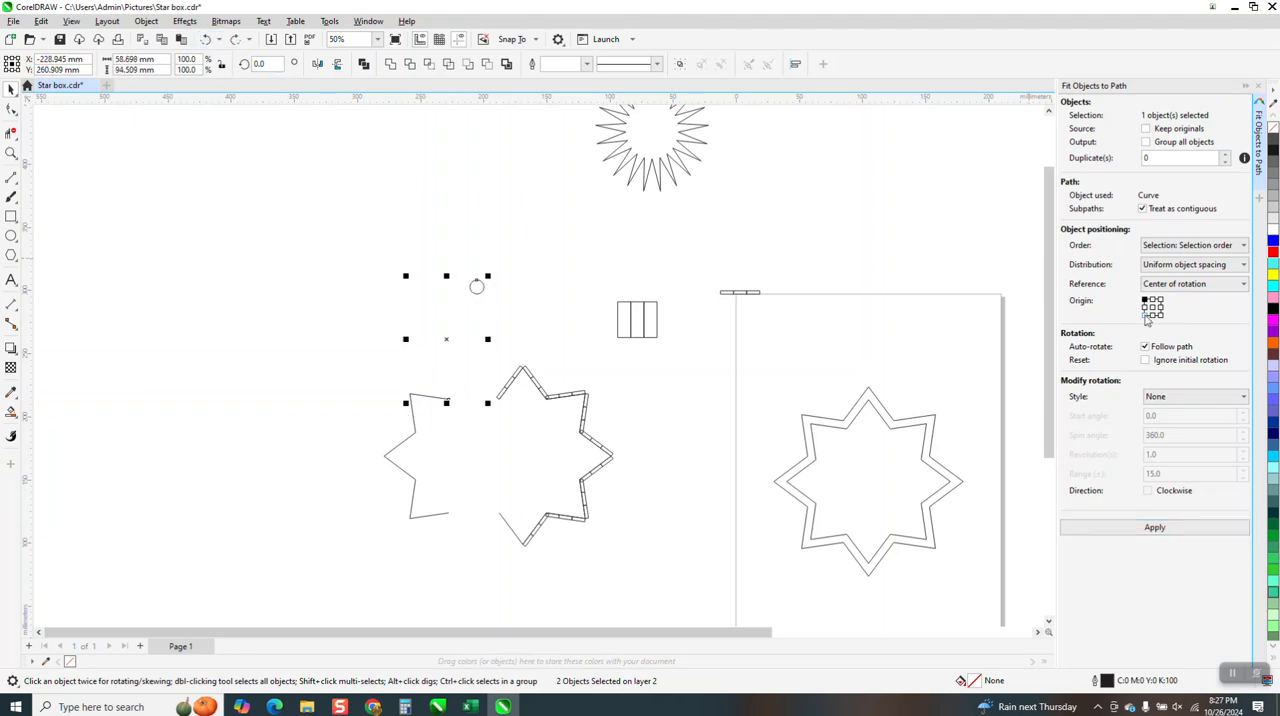
# Try fitting the circle to the upper-left segment with a bottom-left origin and undo the attempt, keeping the circle above the gap
pyautogui.click(1168, 530)
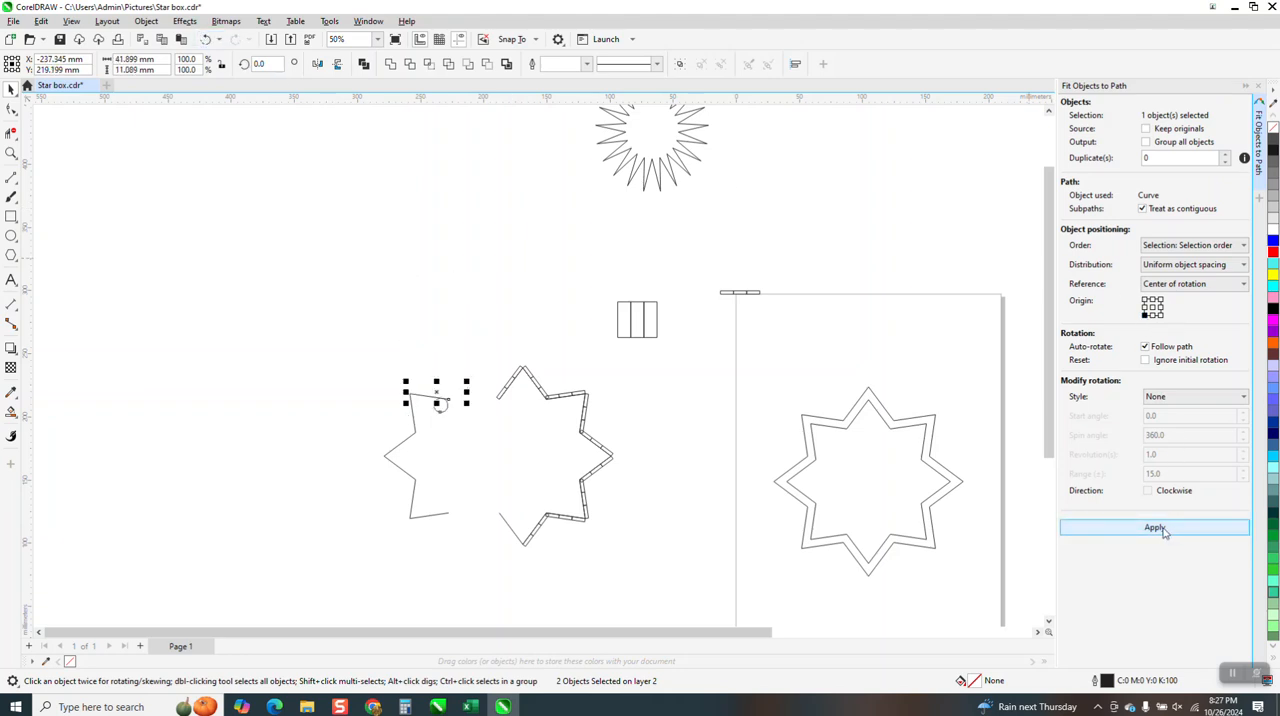
pyautogui.click(205, 39)
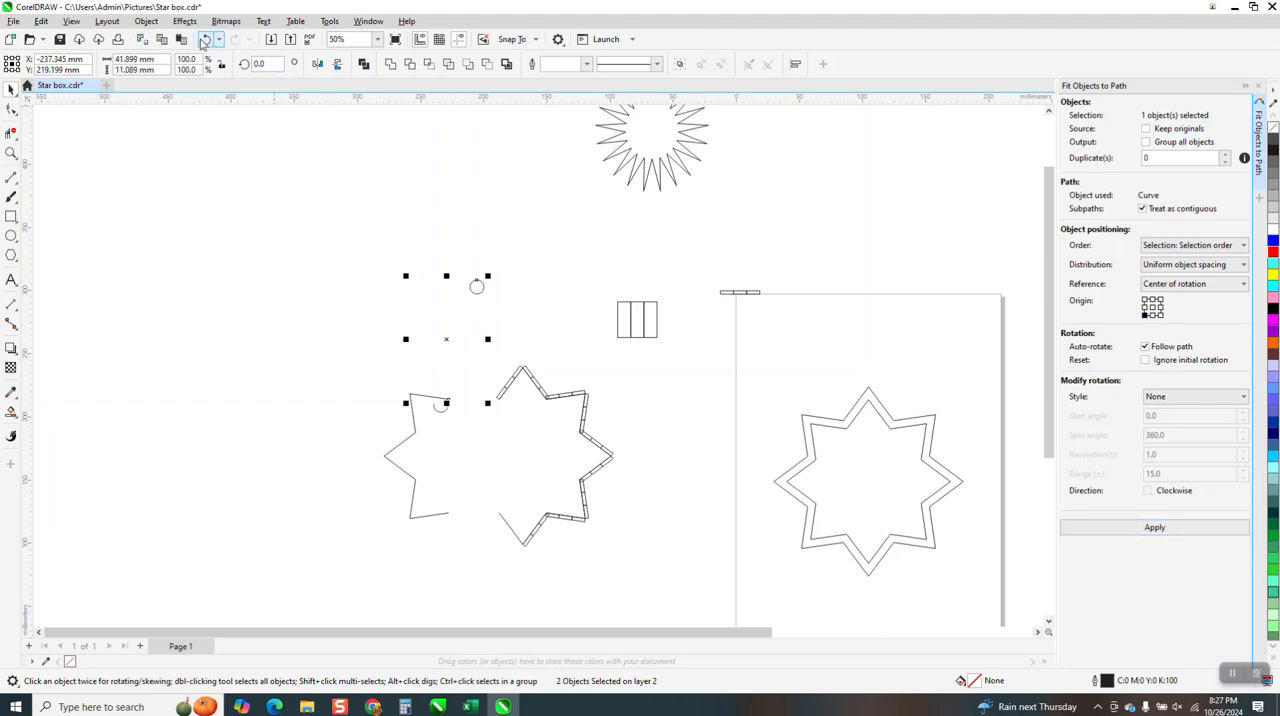
pyautogui.click(11, 153)
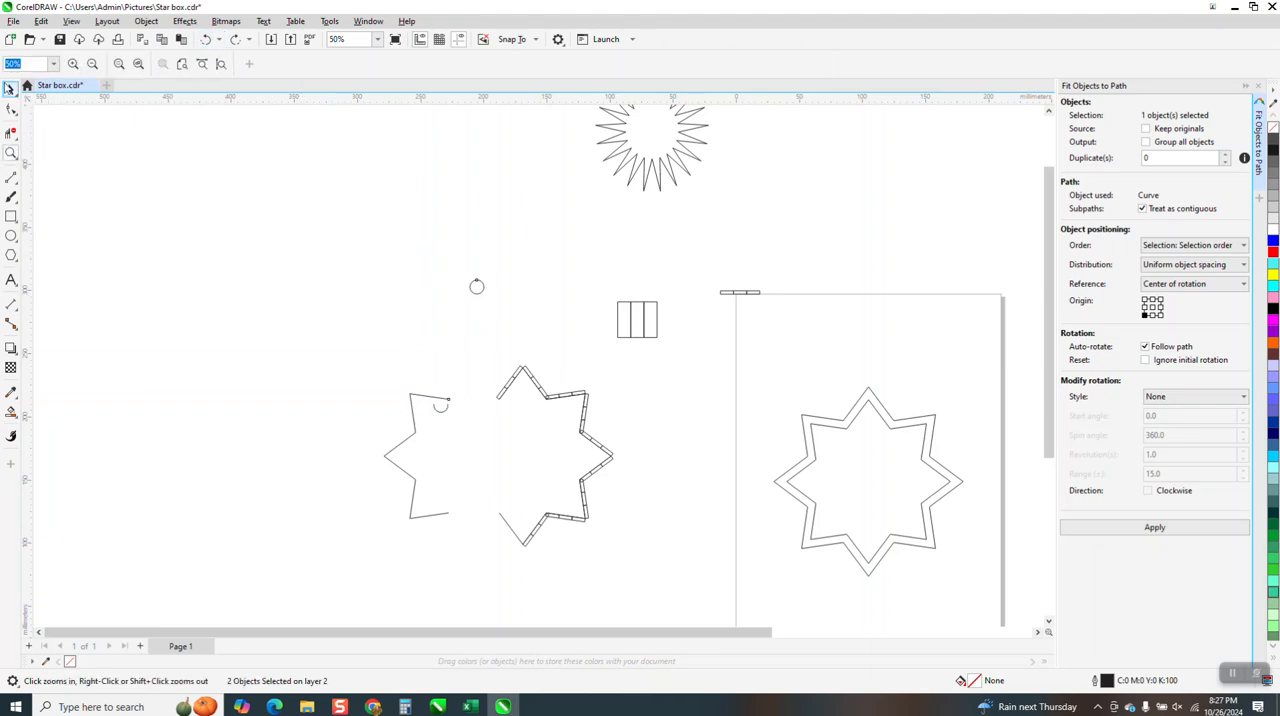
pyautogui.click(9, 88)
pyautogui.click(508, 323)
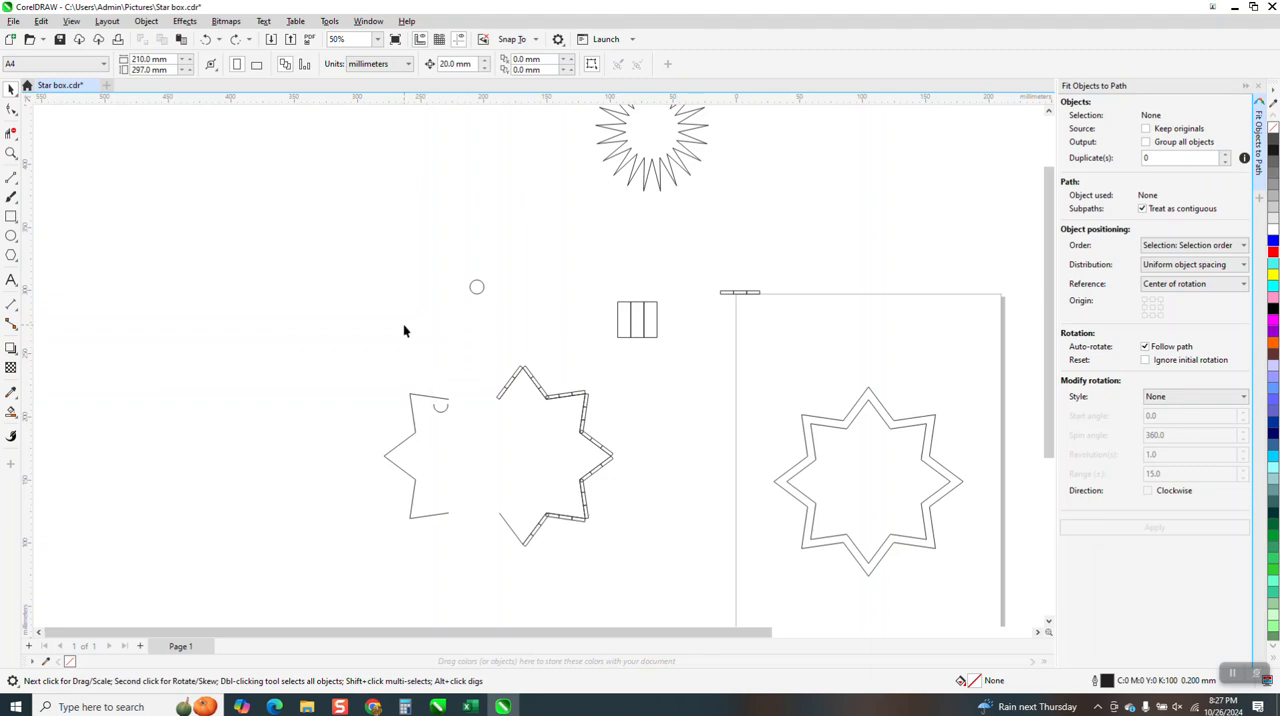
pyautogui.click(206, 39)
pyautogui.click(206, 39)
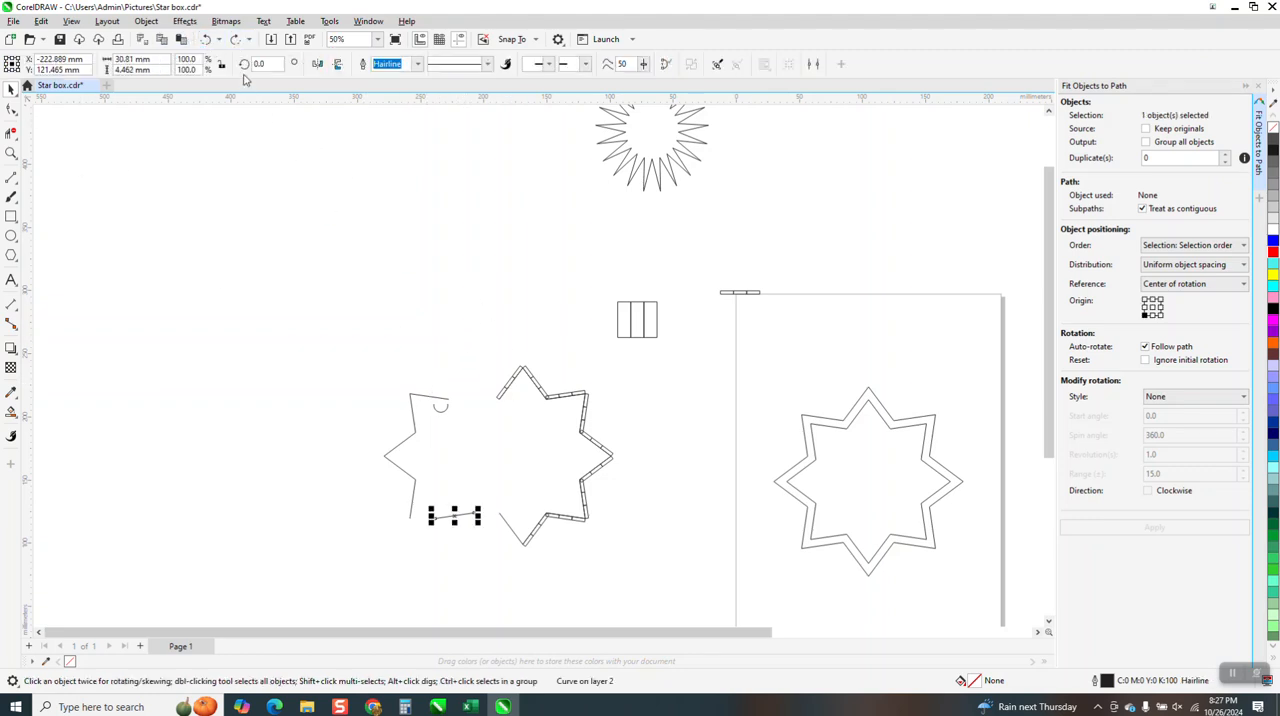
pyautogui.click(235, 39)
pyautogui.click(235, 39)
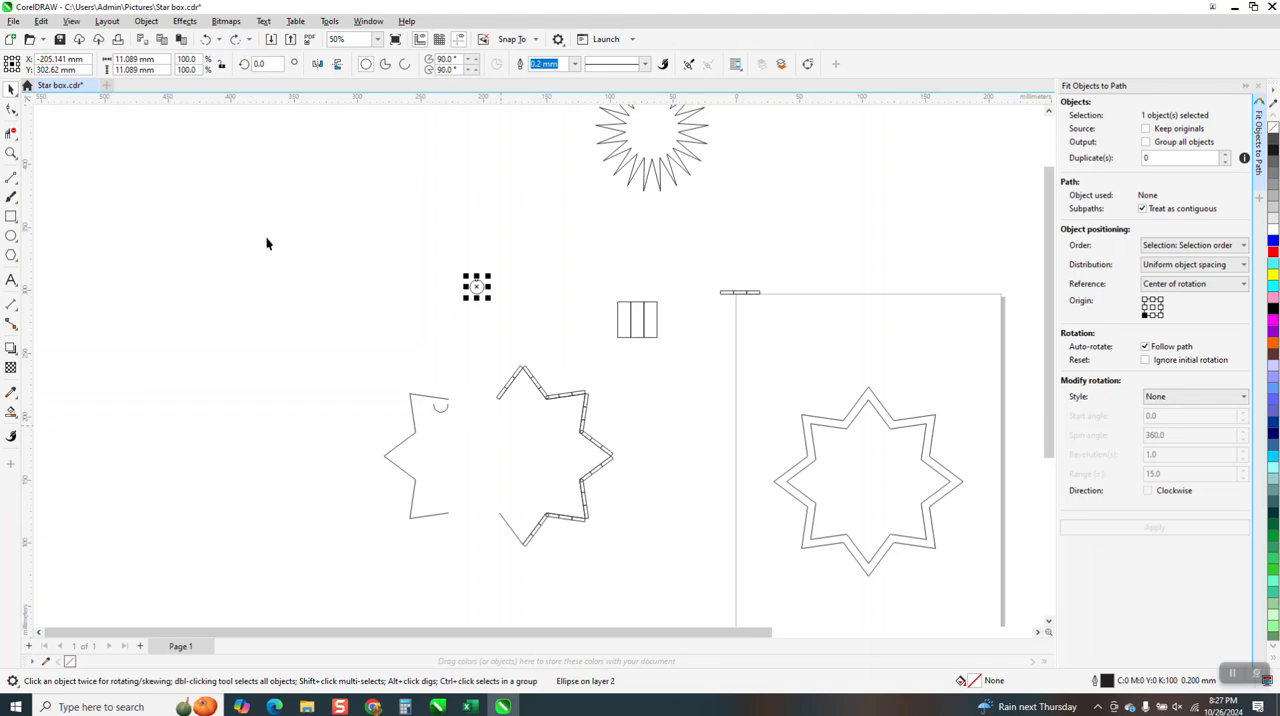
# Refresh the drawing display by switching to Wireframe view and back to Enhanced view
pyautogui.click(72, 21)
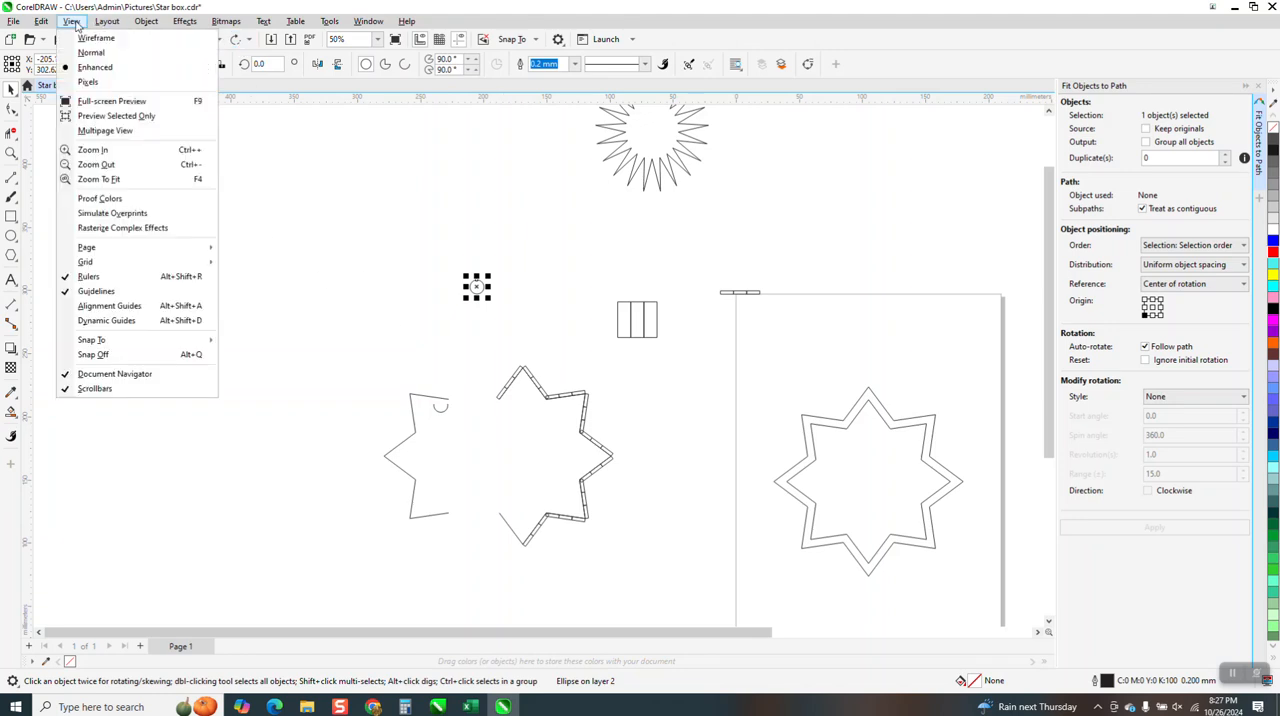
pyautogui.click(90, 38)
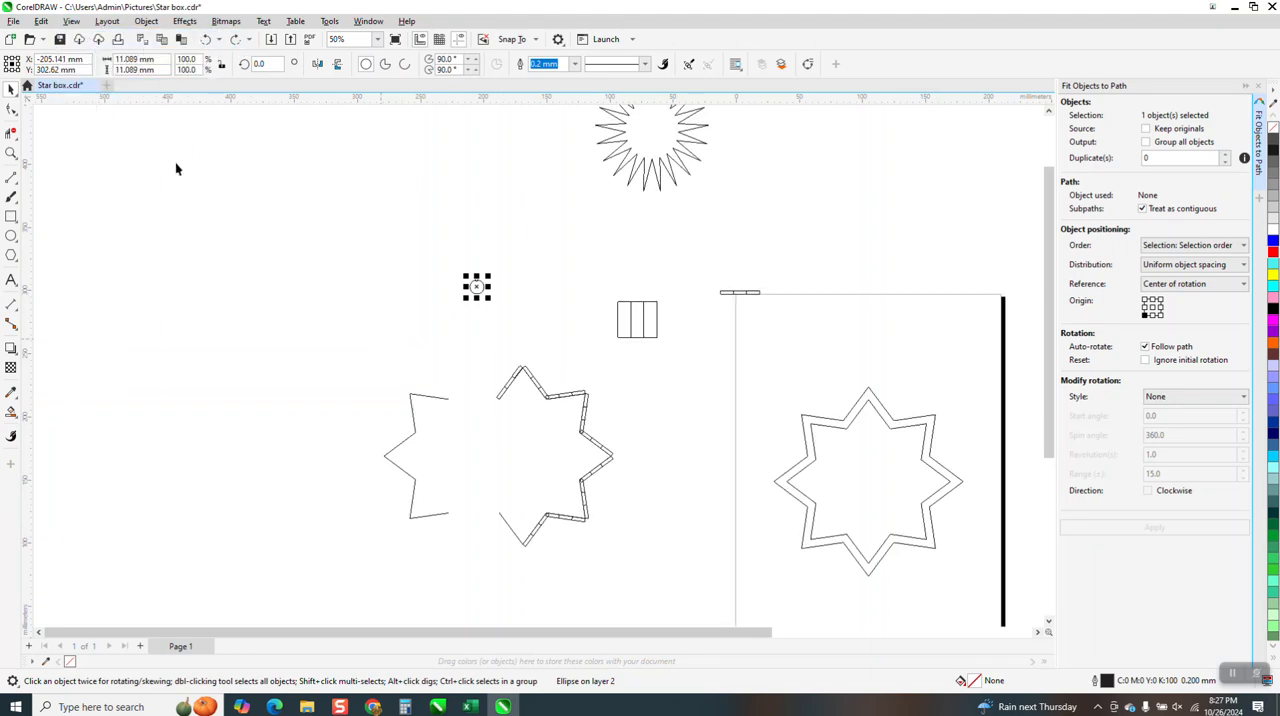
pyautogui.click(76, 21)
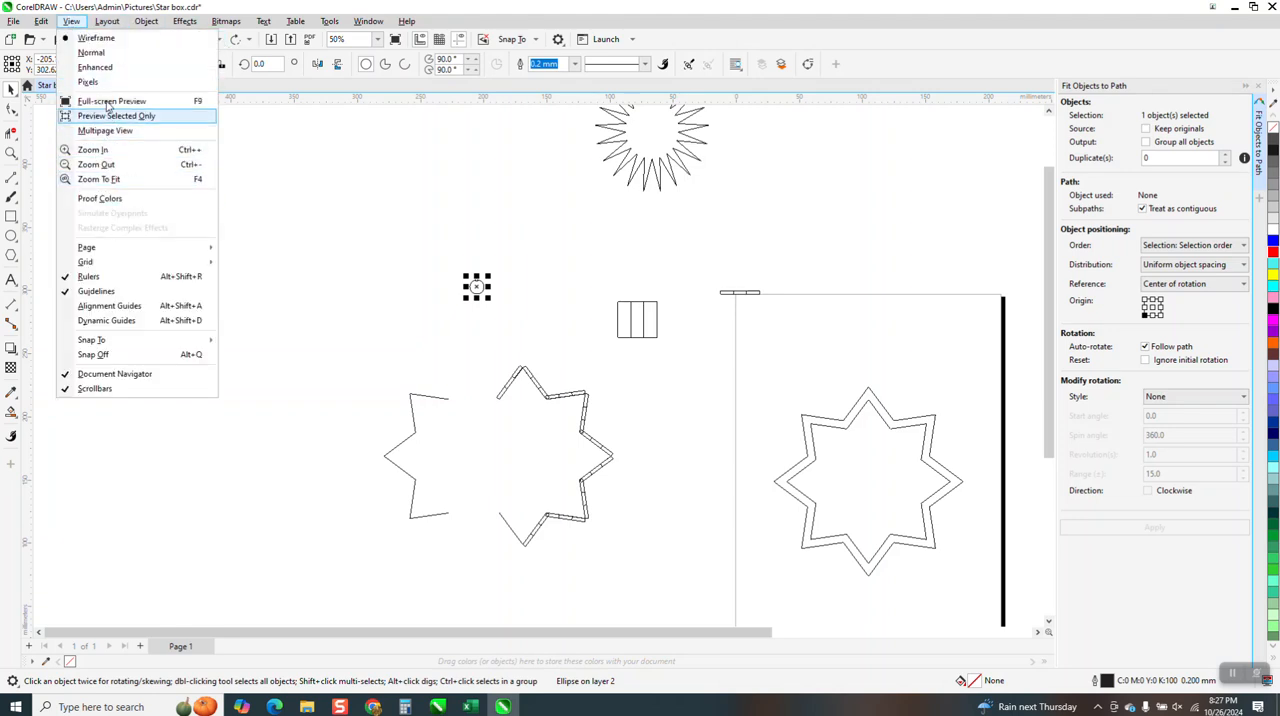
pyautogui.click(104, 67)
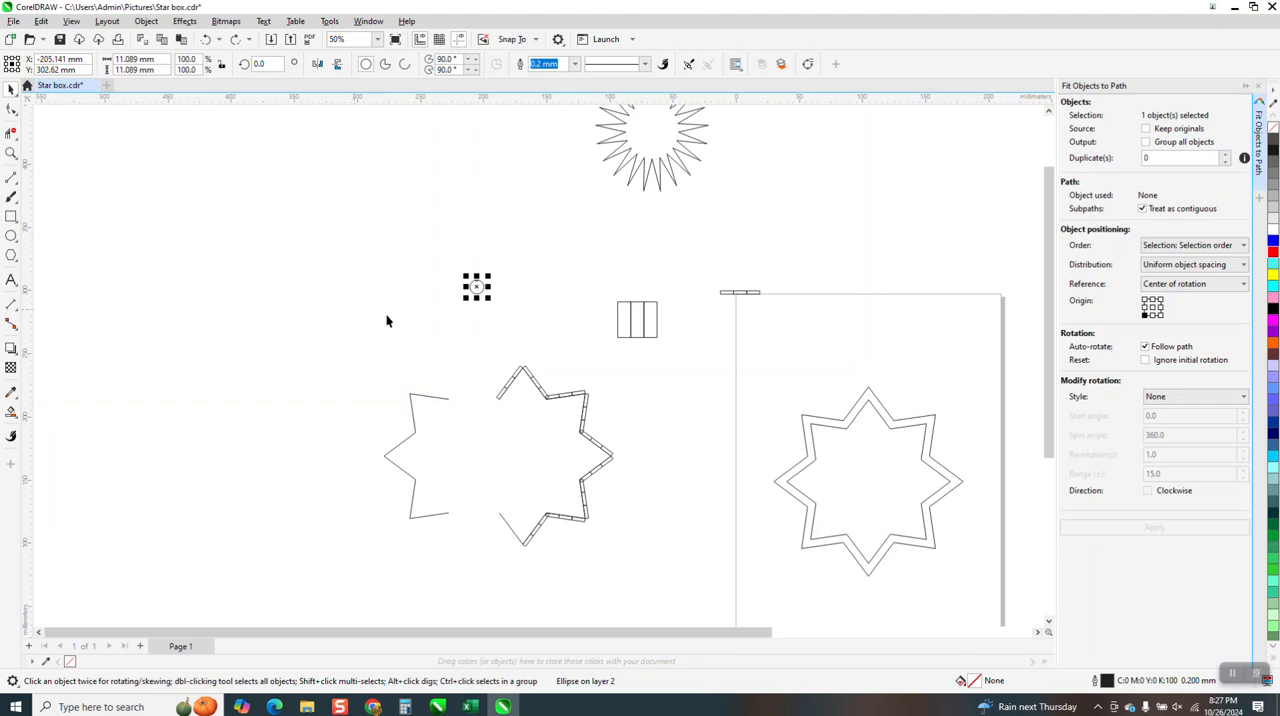
# Move the circle onto the middle of the left half's uppermost segment and copy it to the middle of the other five segments
pyautogui.click(11, 153)
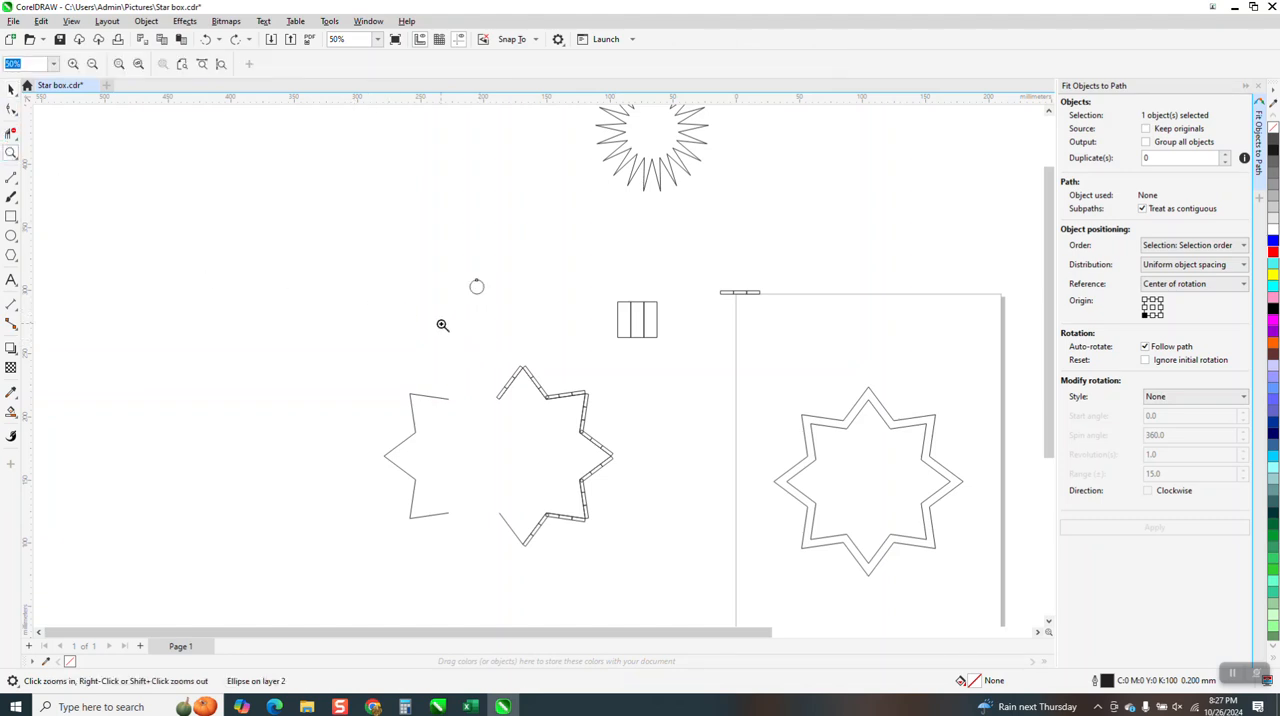
pyautogui.moveTo(400, 385); pyautogui.dragTo(480, 421)
pyautogui.scroll(-4, 466, 306)
pyautogui.scroll(-2, 475, 303)
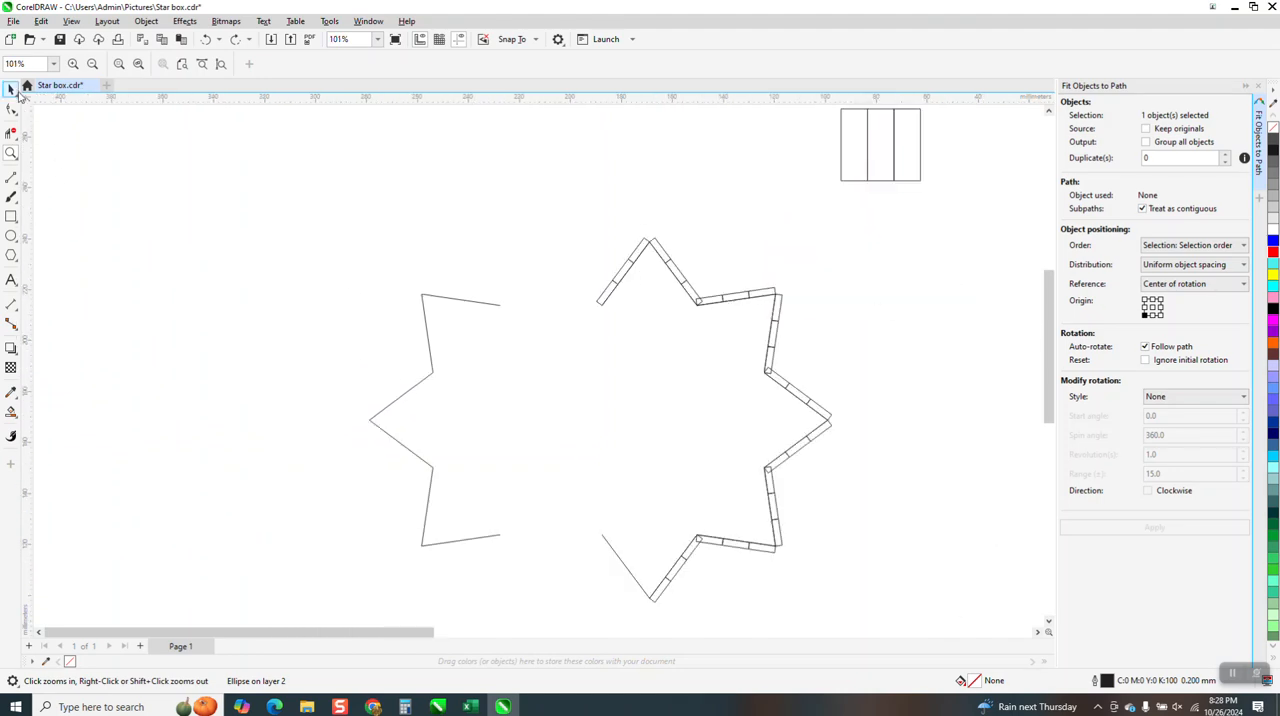
pyautogui.click(11, 90)
pyautogui.scroll(-2, 337, 328)
pyautogui.moveTo(437, 215); pyautogui.dragTo(392, 316)
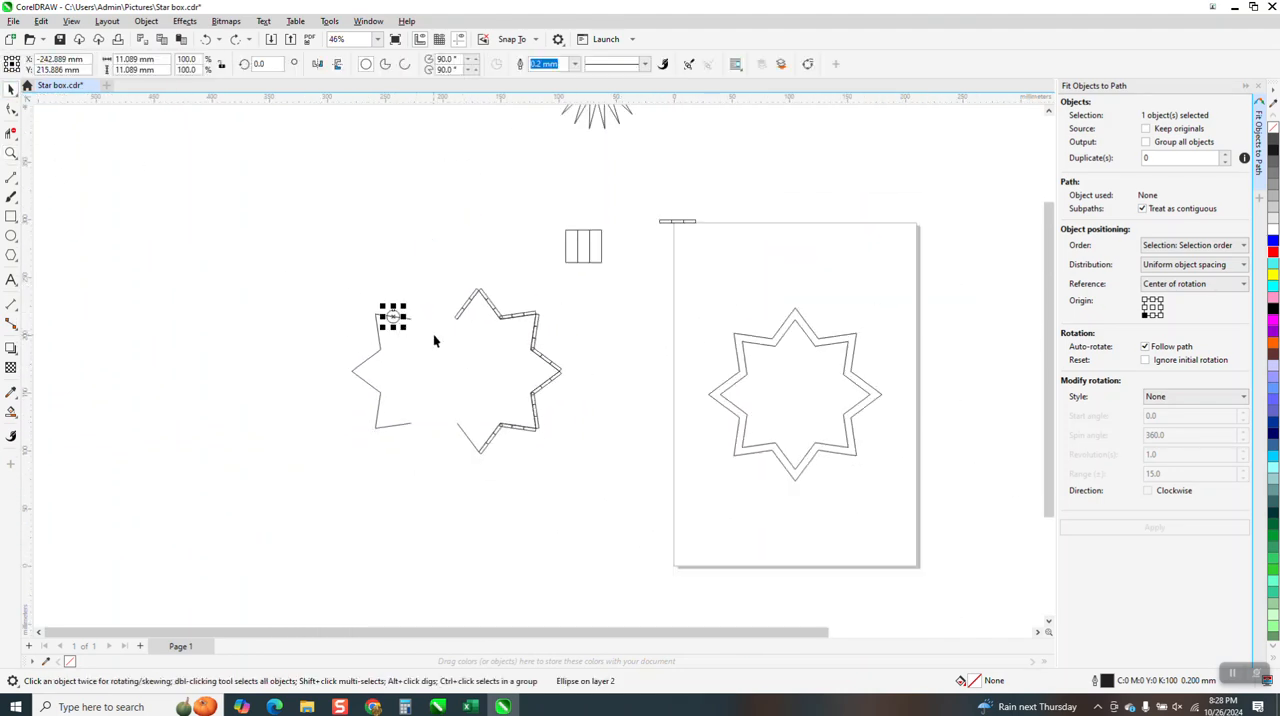
pyautogui.moveTo(392, 317); pyautogui.dragTo(366, 382)
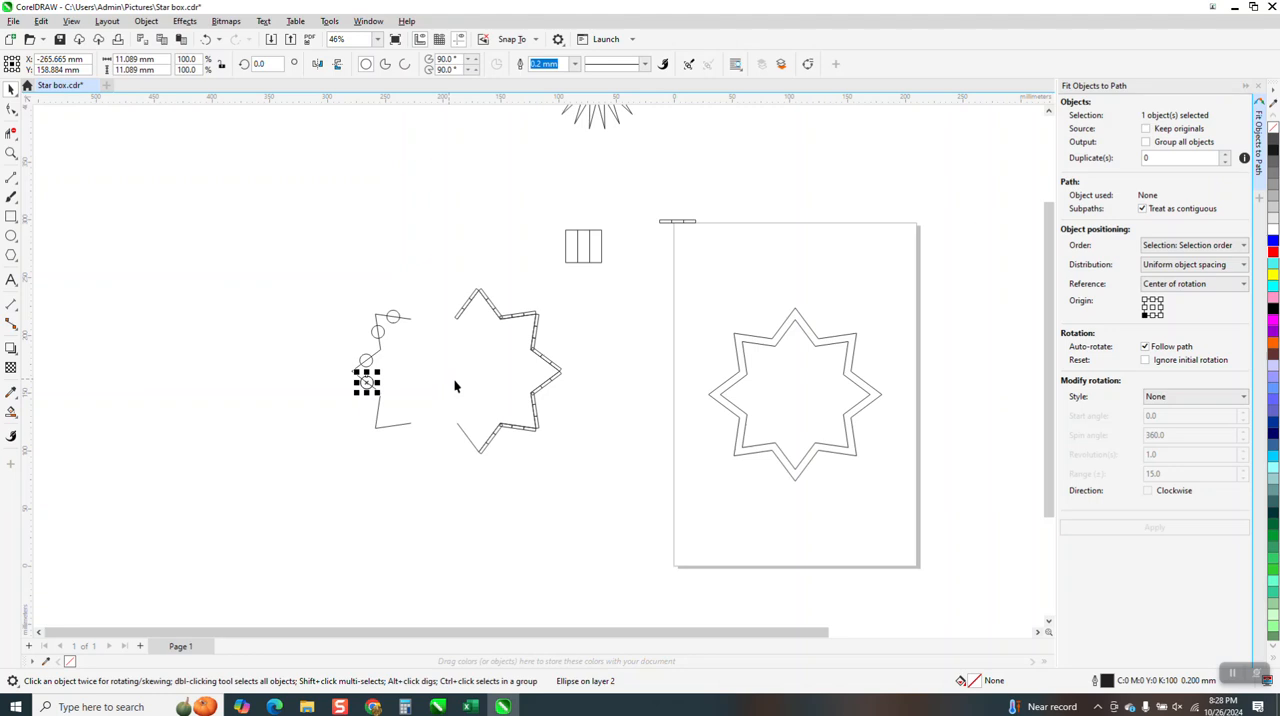
pyautogui.moveTo(366, 382); pyautogui.dragTo(393, 425)
pyautogui.rightClick(378, 410)
pyautogui.rightClick(393, 425)
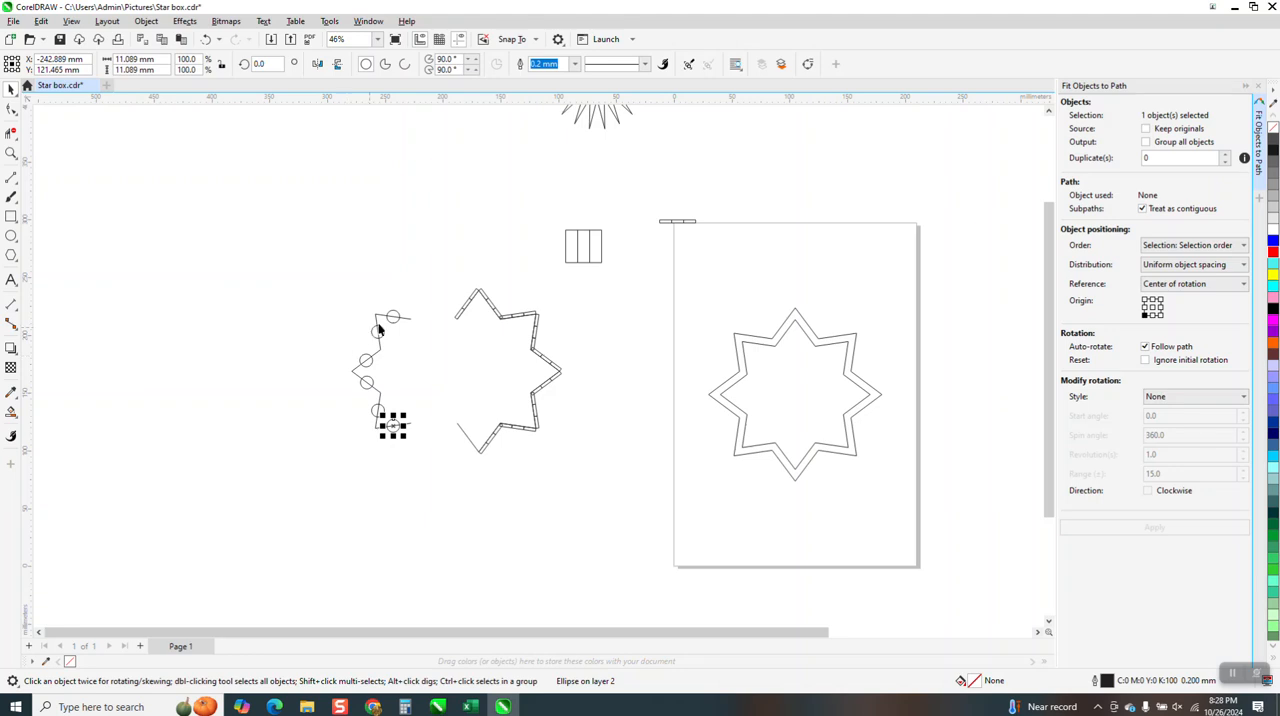
# Copy the uppermost circle onto each of the five corner points of the star's left half, centring each copy on its corner
pyautogui.click(11, 153)
pyautogui.moveTo(326, 277); pyautogui.dragTo(491, 448)
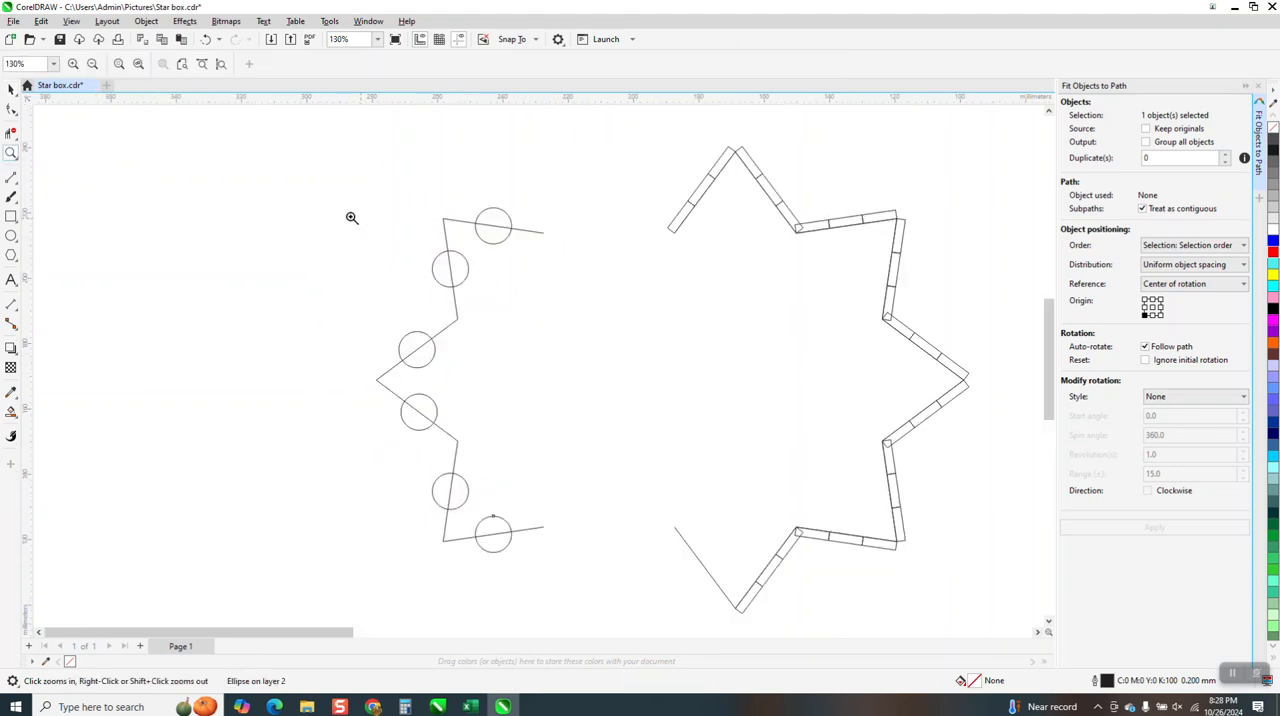
pyautogui.click(12, 90)
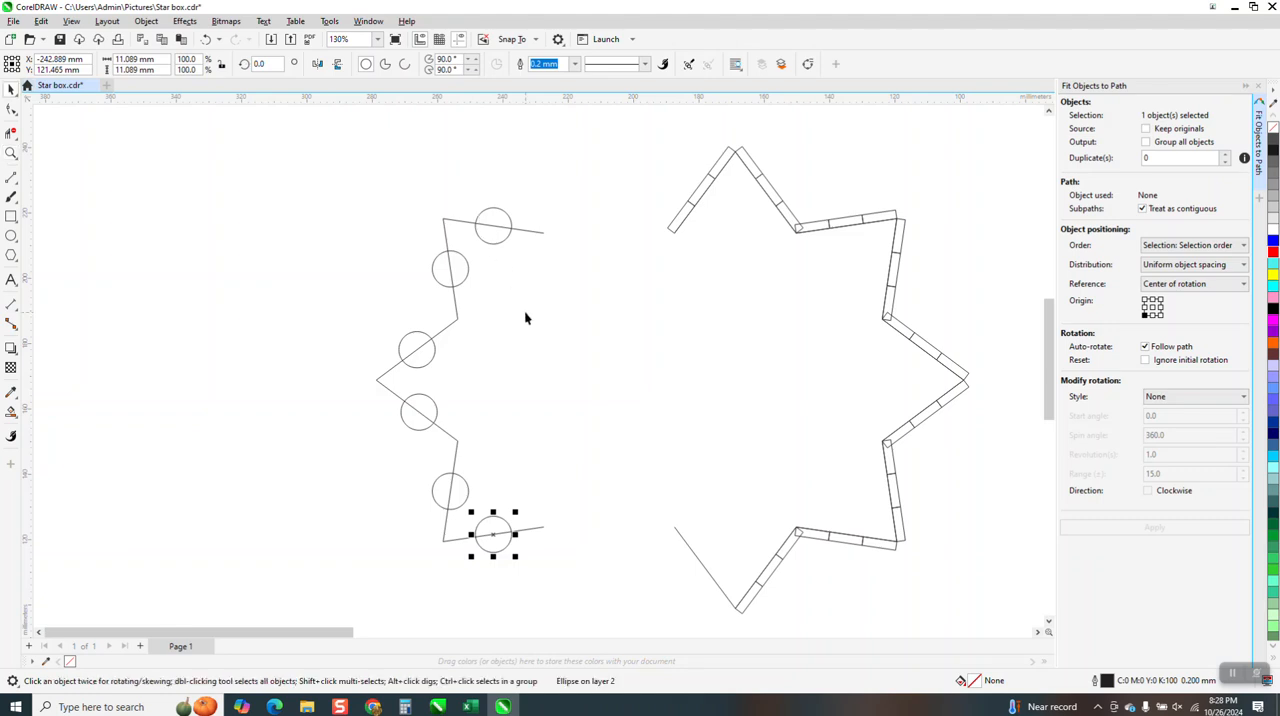
pyautogui.click(513, 221)
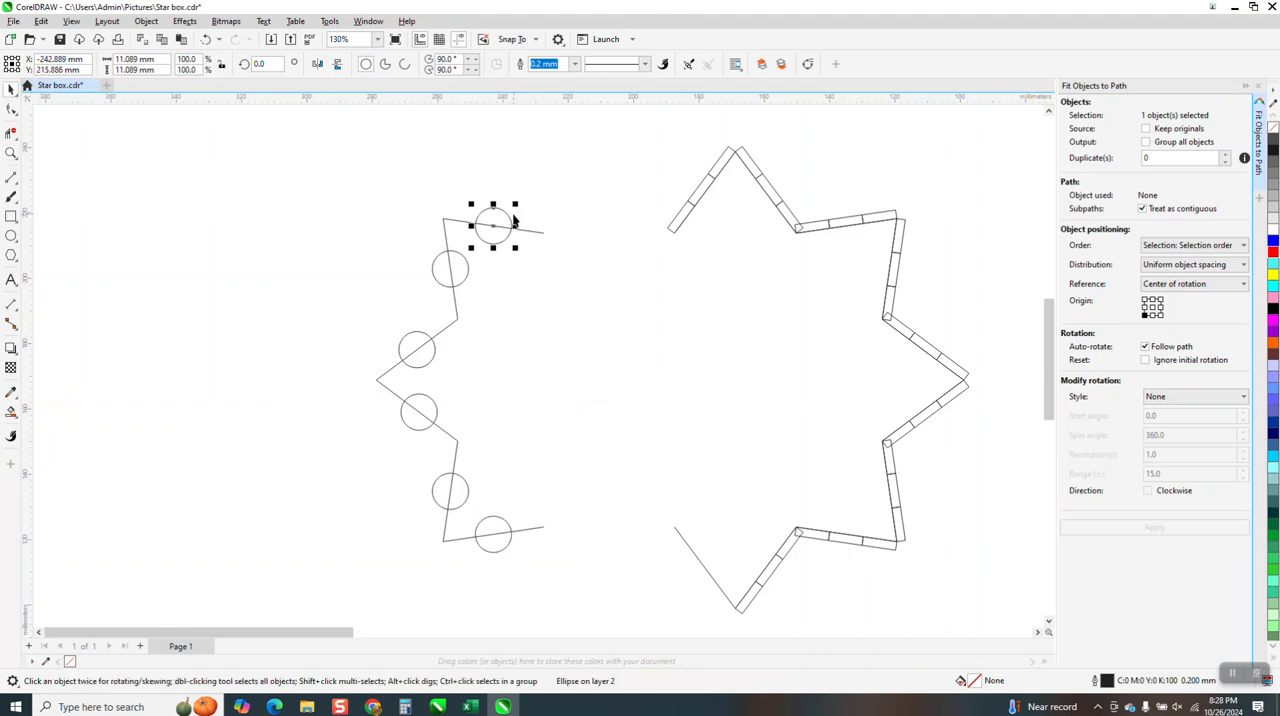
pyautogui.moveTo(500, 228); pyautogui.dragTo(439, 212)
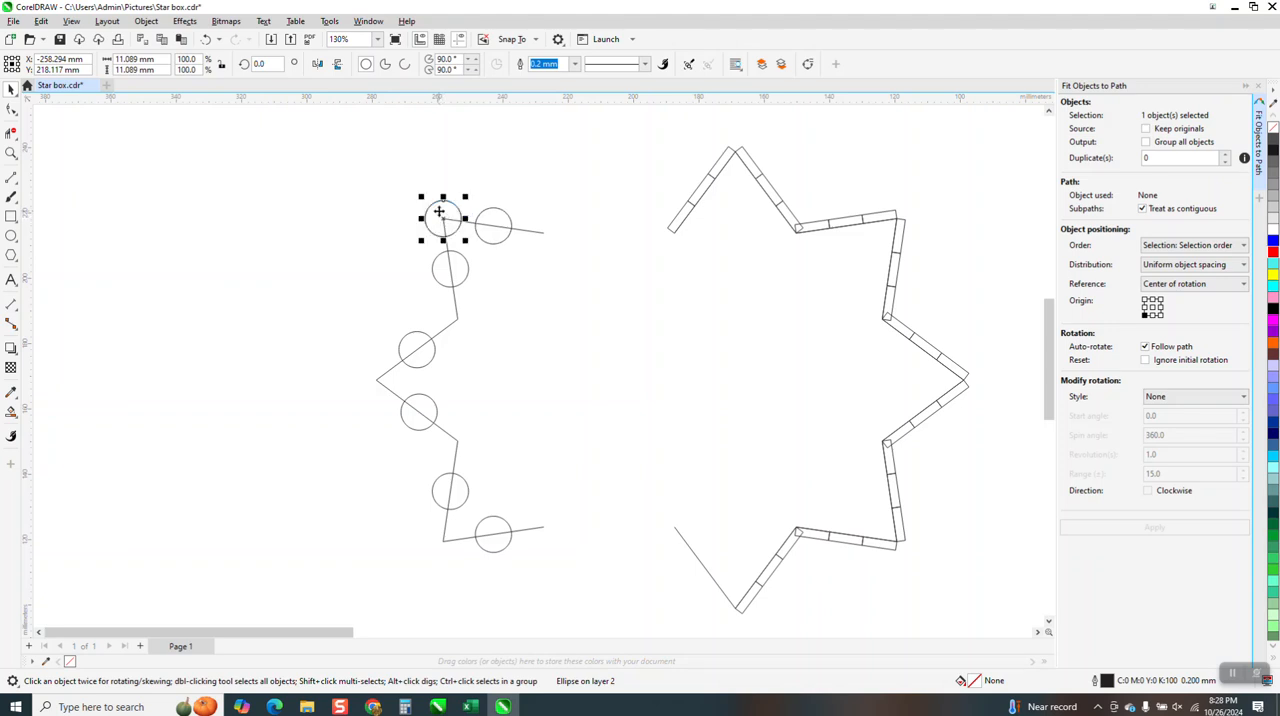
pyautogui.moveTo(446, 218); pyautogui.dragTo(457, 320)
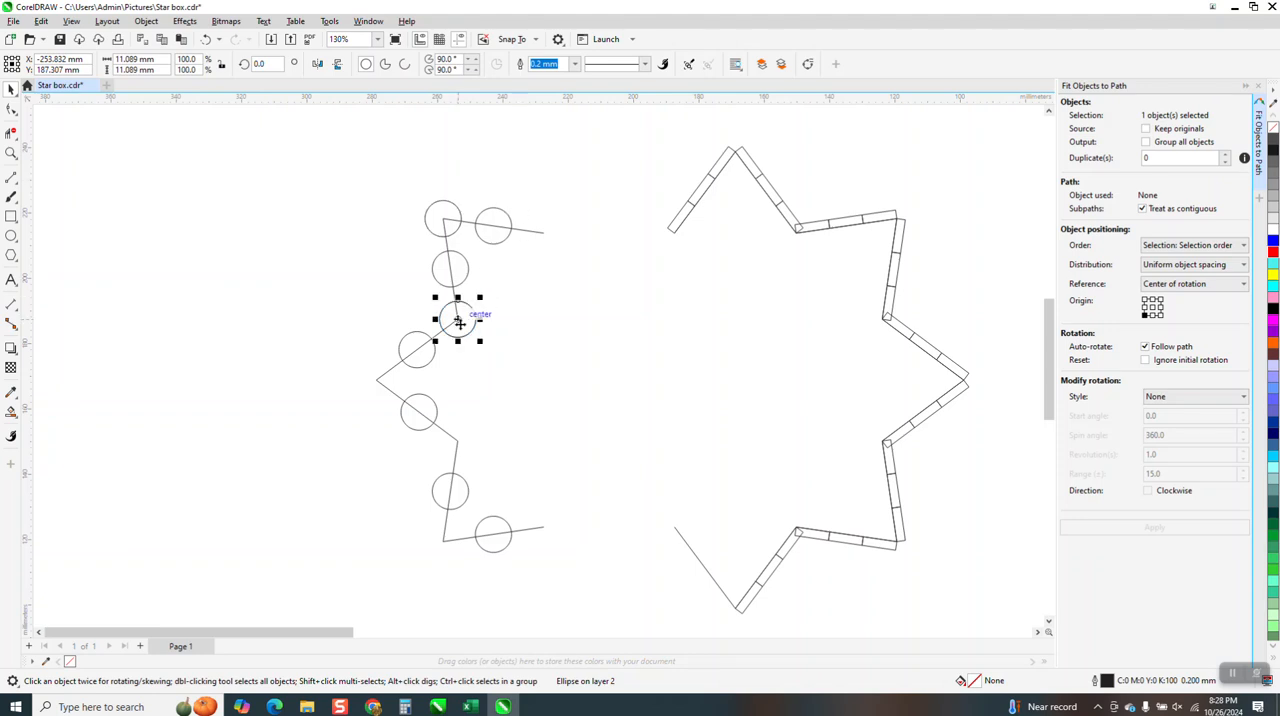
pyautogui.moveTo(459, 322); pyautogui.dragTo(411, 383)
pyautogui.moveTo(390, 396); pyautogui.dragTo(378, 382)
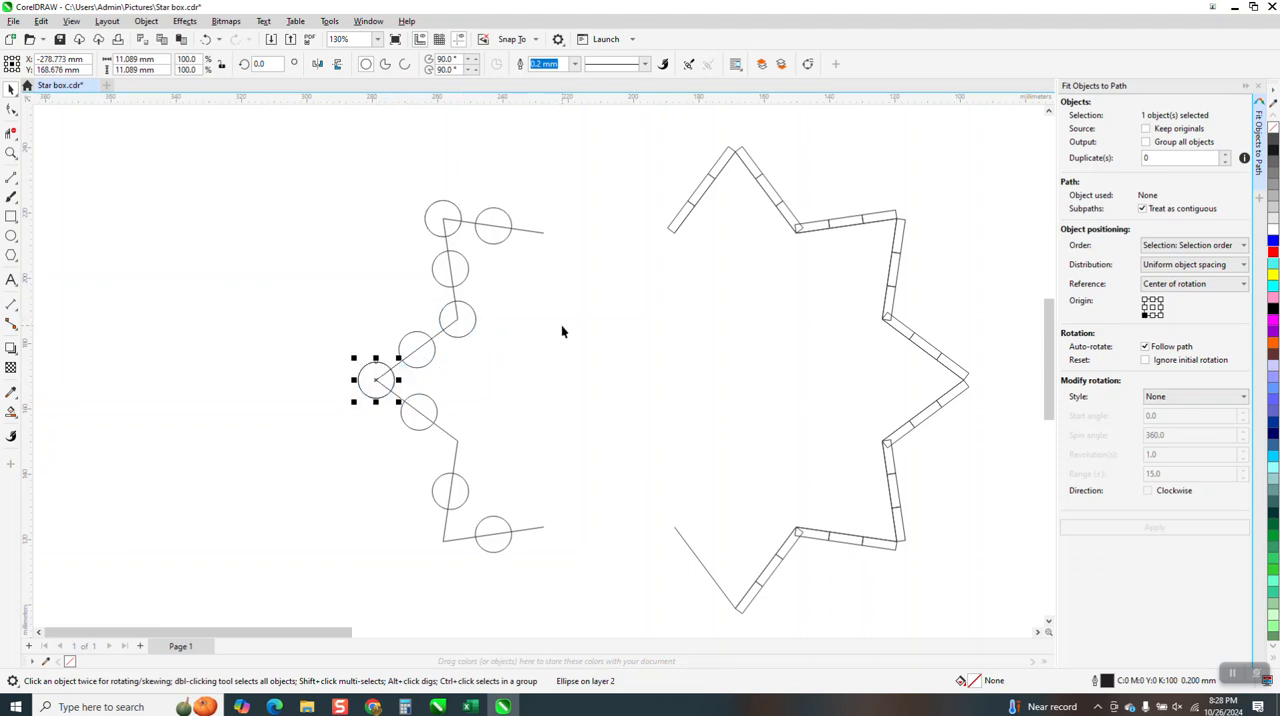
pyautogui.moveTo(377, 384); pyautogui.dragTo(443, 544)
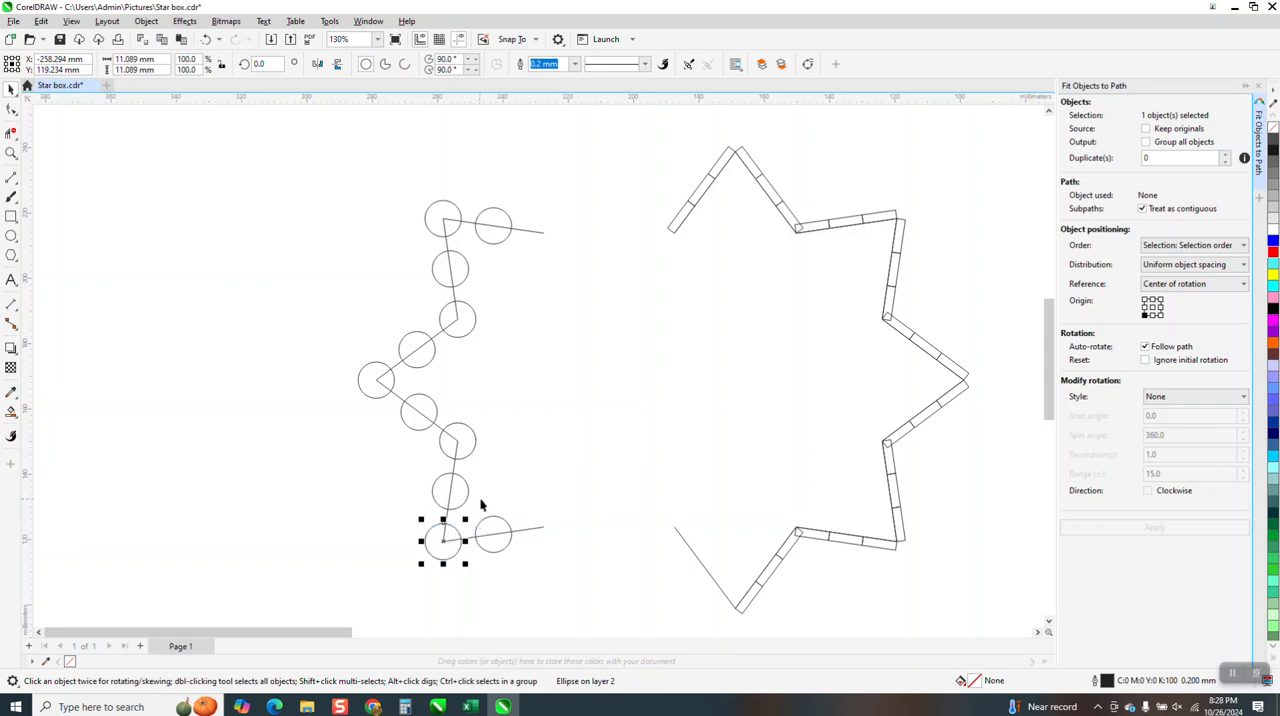
pyautogui.scroll(-3, 488, 500)
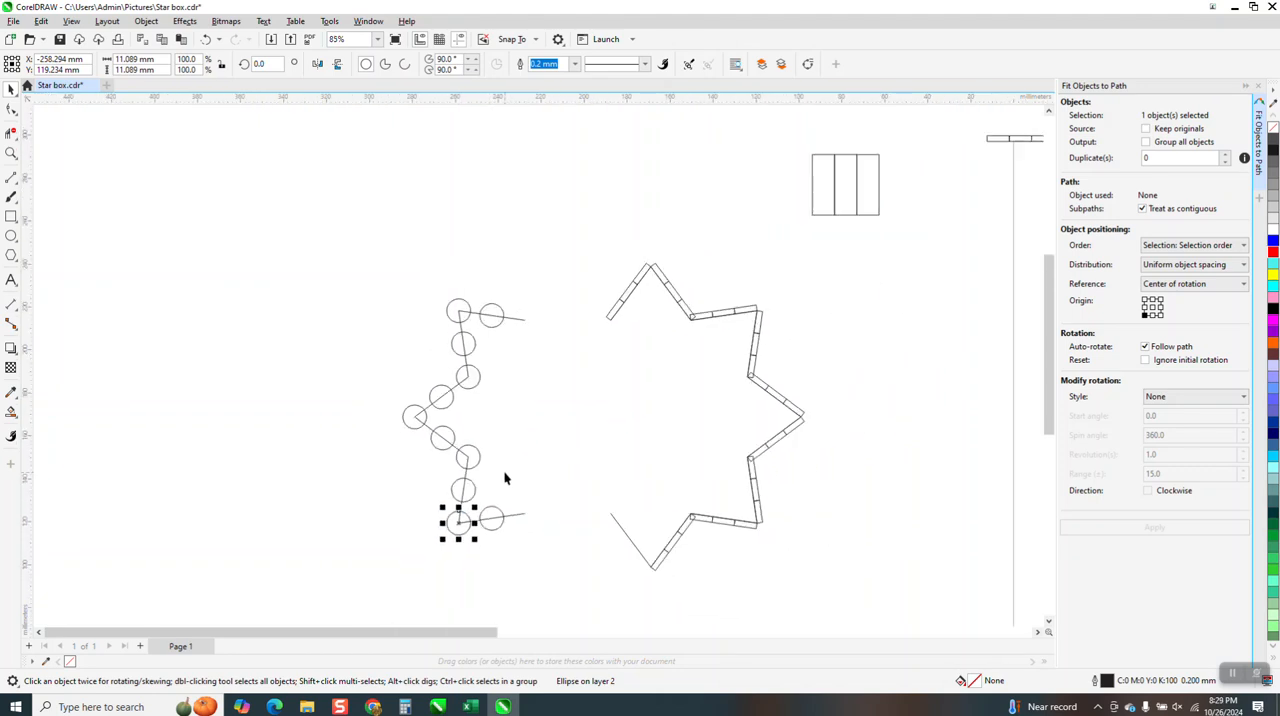